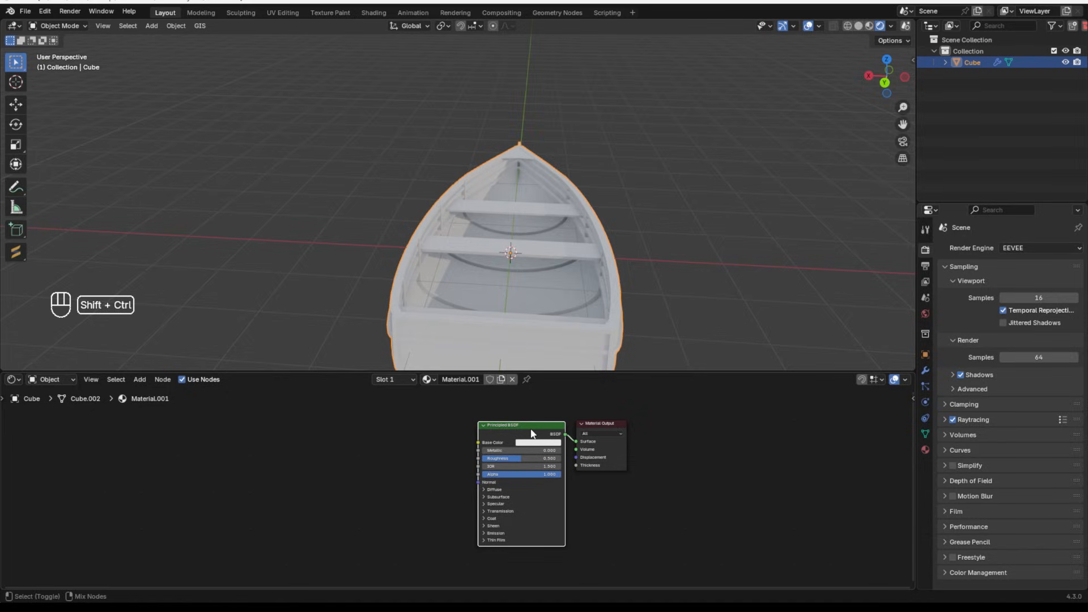
# - Load the brown_planks_04 texture maps into the boat material's Principled BSDF with Principled Texture Setup
pyautogui.hotkey('ctrl', 'shift', 't')
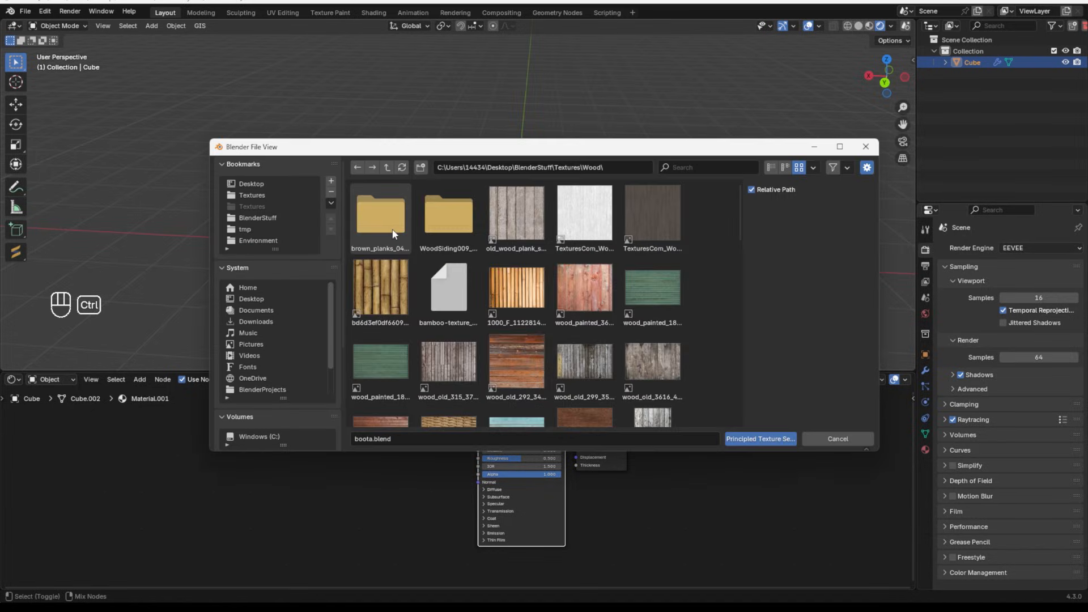
pyautogui.doubleClick(394, 232)
pyautogui.click(364, 226)
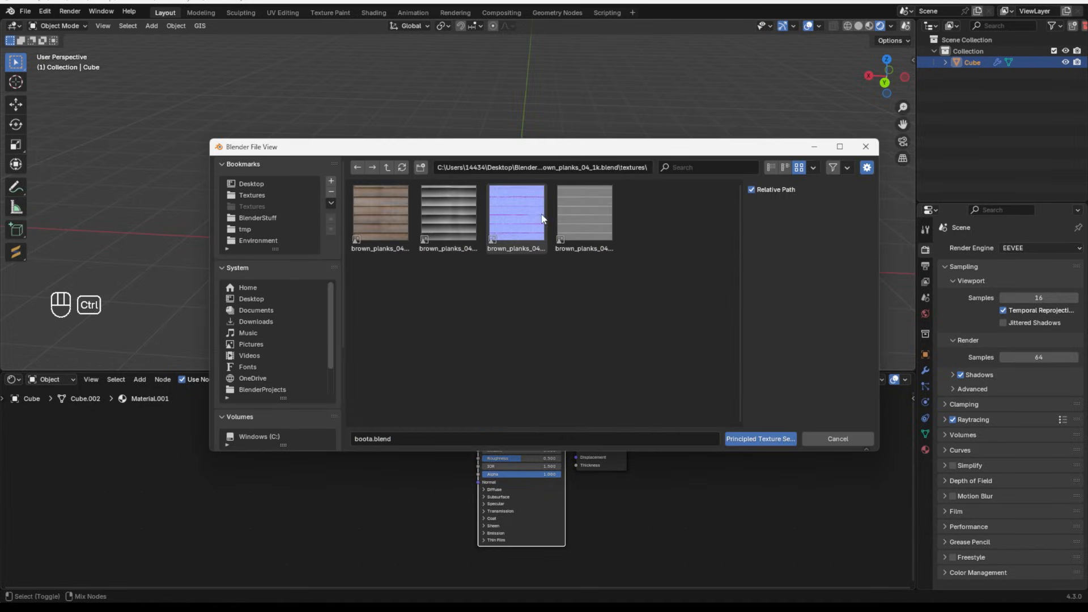
pyautogui.click(760, 439)
pyautogui.moveTo(453, 340); pyautogui.dragTo(491, 348, button='middle')
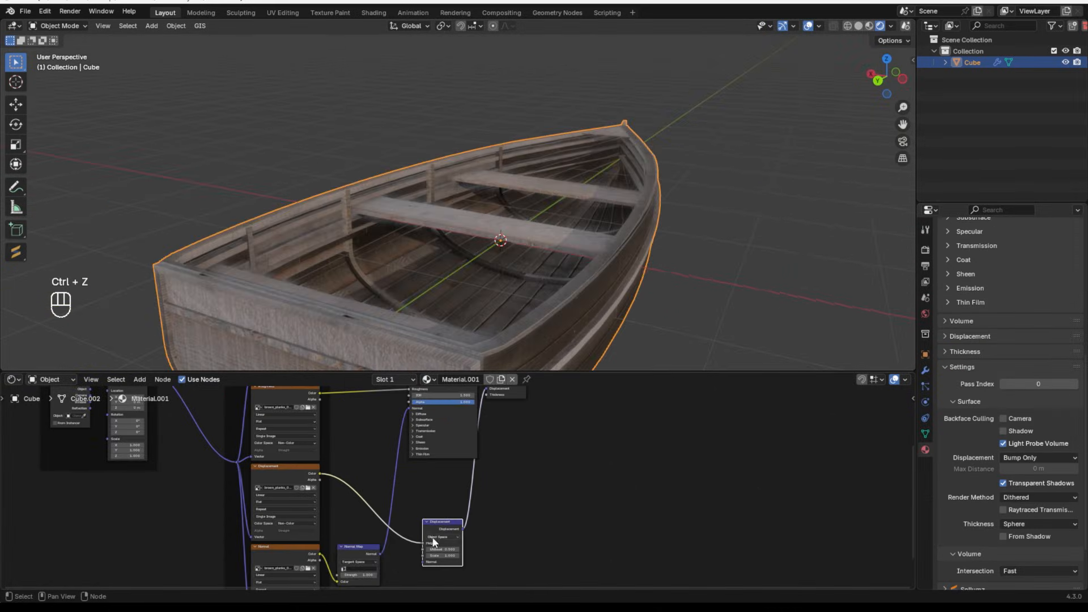
# - Delete the Displacement node that feeds the Material Output and check the hull planks up close
pyautogui.press('s')
pyautogui.press('x')
pyautogui.moveTo(340, 352); pyautogui.dragTo(471, 236, button='middle')
pyautogui.scroll(3, 467, 235)
pyautogui.scroll(2, 456, 408)
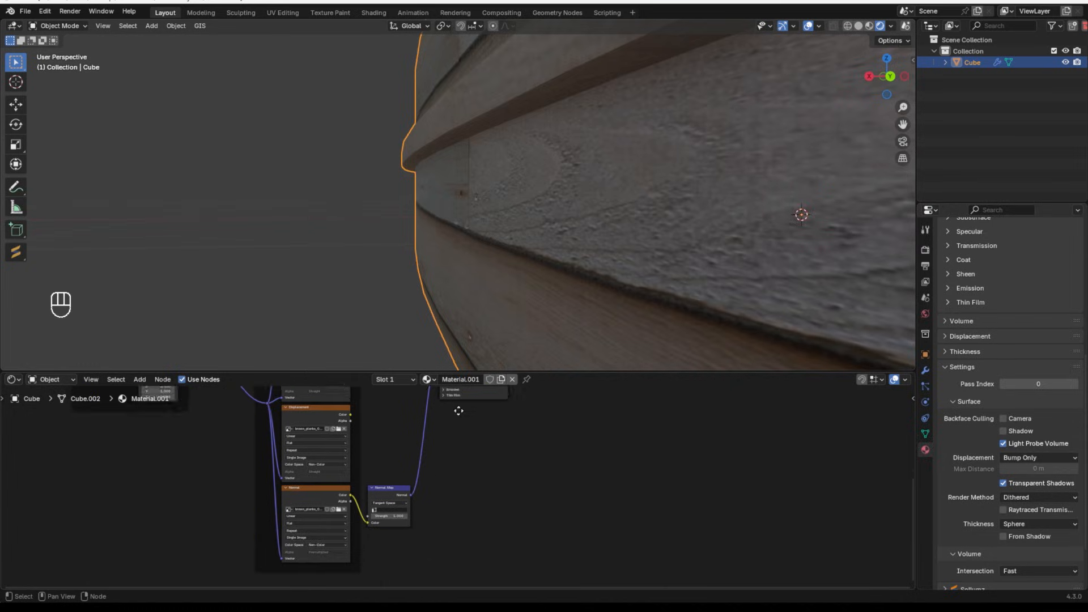
# - Set the Normal Map node's strength to 10 and inspect the wood relief inside and outside the boat
pyautogui.scroll(3, 403, 481)
pyautogui.moveTo(340, 533); pyautogui.dragTo(391, 532)
pyautogui.scroll(-5, 471, 230)
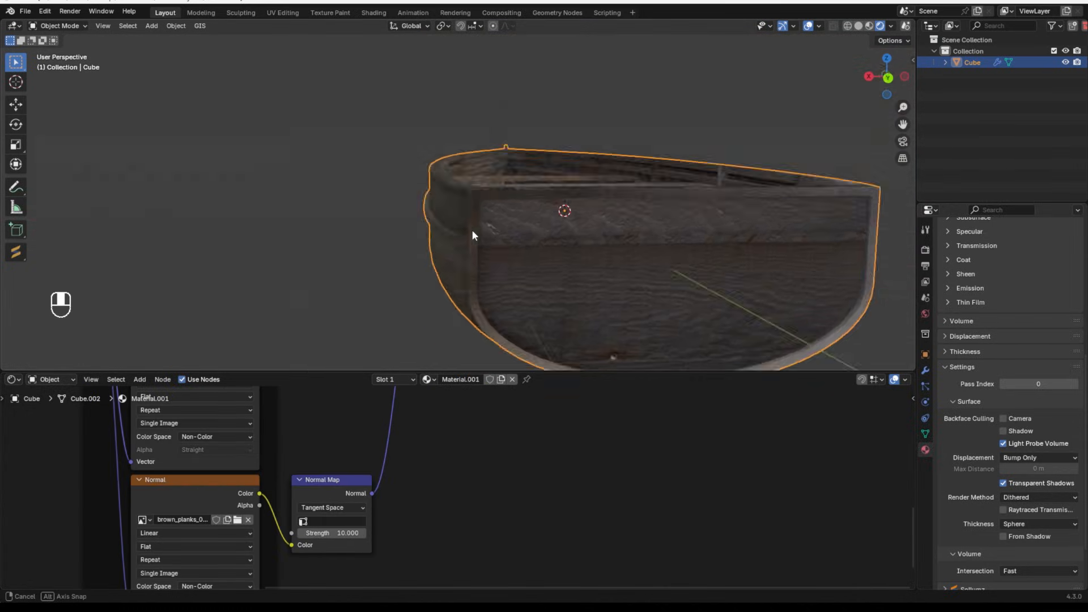
pyautogui.moveTo(472, 230); pyautogui.dragTo(424, 244, button='middle')
pyautogui.scroll(5, 424, 244)
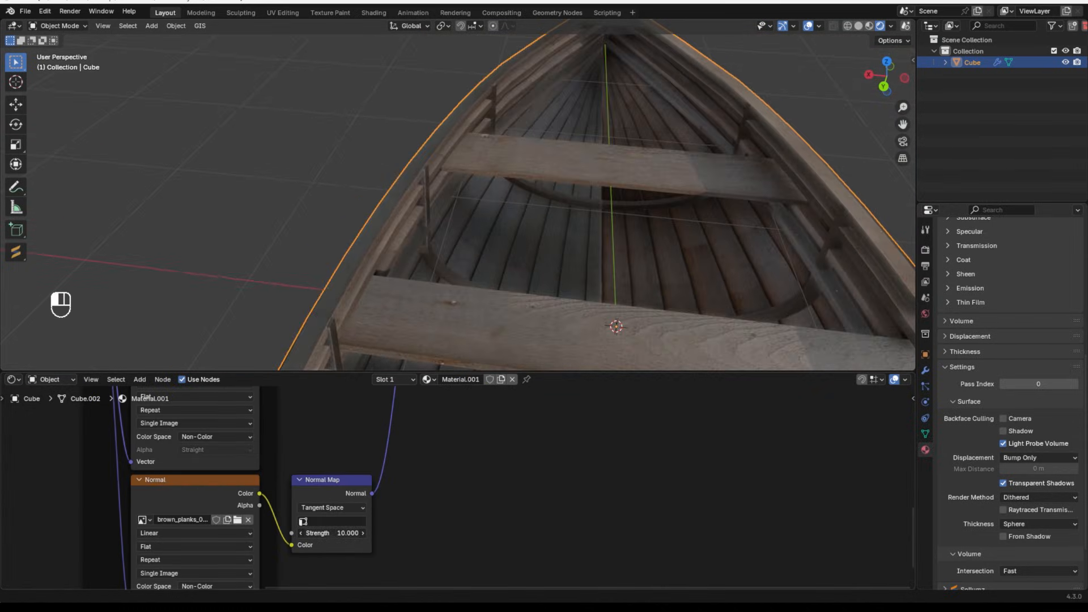
pyautogui.moveTo(396, 187); pyautogui.dragTo(405, 218, button='middle')
pyautogui.scroll(-5, 406, 218)
# - Save the blend file
pyautogui.hotkey('ctrl', 's')
pyautogui.scroll(-1, 406, 218)
pyautogui.scroll(-2, 271, 462)
# - Delete the unlinked Displacement texture node and move the Normal texture and Normal Map nodes up into the gap
pyautogui.moveTo(271, 462); pyautogui.dragTo(426, 575, button='middle')
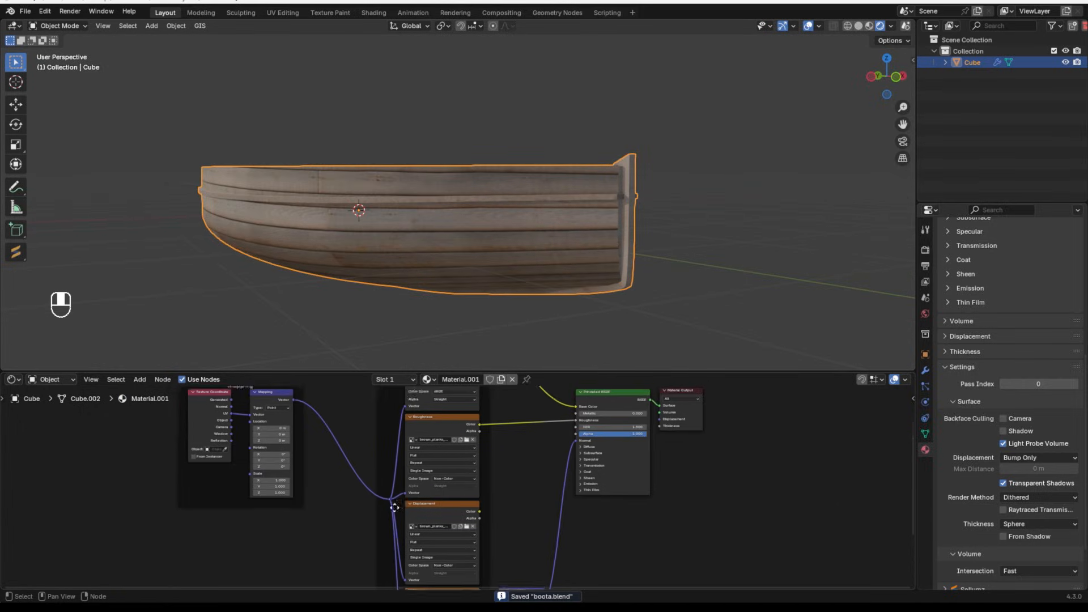
pyautogui.scroll(-4, 422, 527)
pyautogui.click(419, 511)
pyautogui.press('x')
pyautogui.moveTo(424, 574); pyautogui.dragTo(423, 515)
pyautogui.moveTo(509, 576); pyautogui.dragTo(513, 488)
pyautogui.scroll(2, 493, 476)
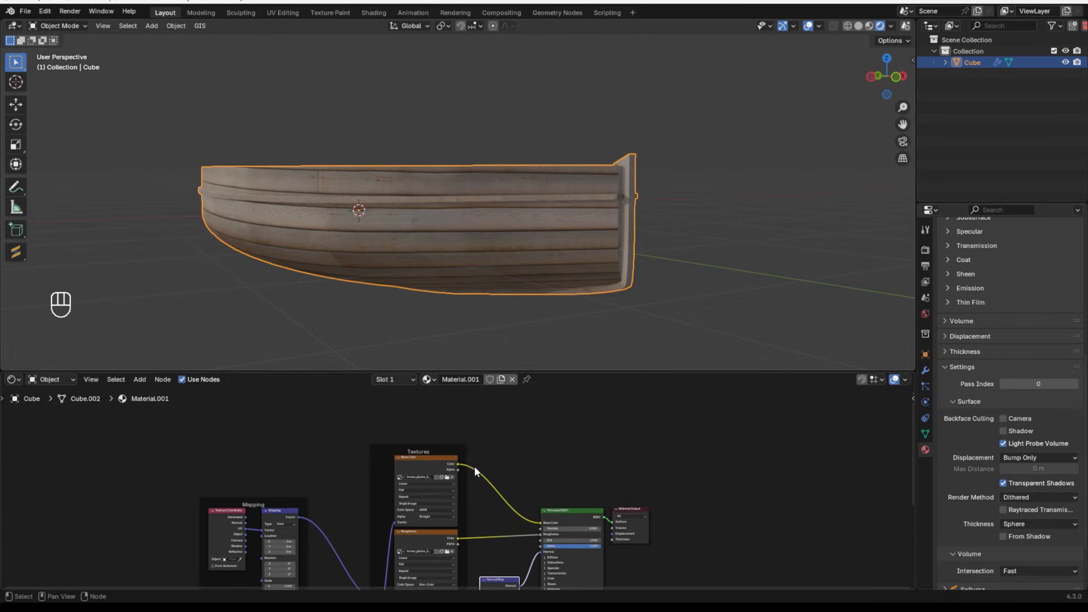
# - Preview the Base Color, Roughness and Normal texture maps on the hull and return to the Principled BSDF output
pyautogui.keyDown('ctrl'); pyautogui.keyDown('shift'); pyautogui.click(411, 463); pyautogui.keyUp('shift'); pyautogui.keyUp('ctrl')
pyautogui.scroll(1, 349, 498)
pyautogui.keyDown('ctrl'); pyautogui.keyDown('shift'); pyautogui.click(349, 497); pyautogui.keyUp('shift'); pyautogui.keyUp('ctrl')
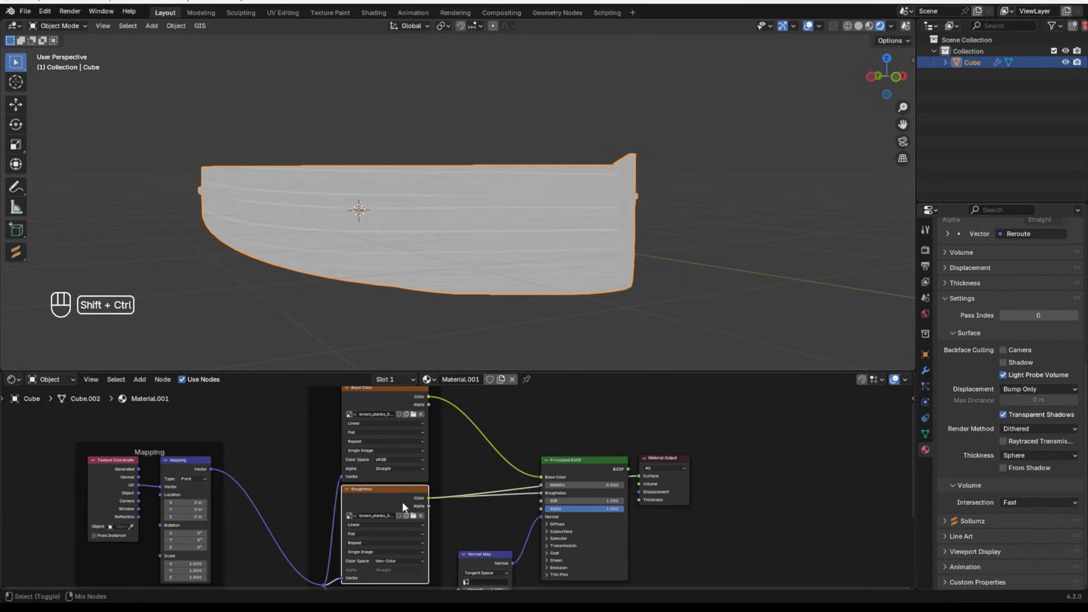
pyautogui.scroll(3, 403, 502)
pyautogui.moveTo(488, 289); pyautogui.dragTo(563, 285, button='middle')
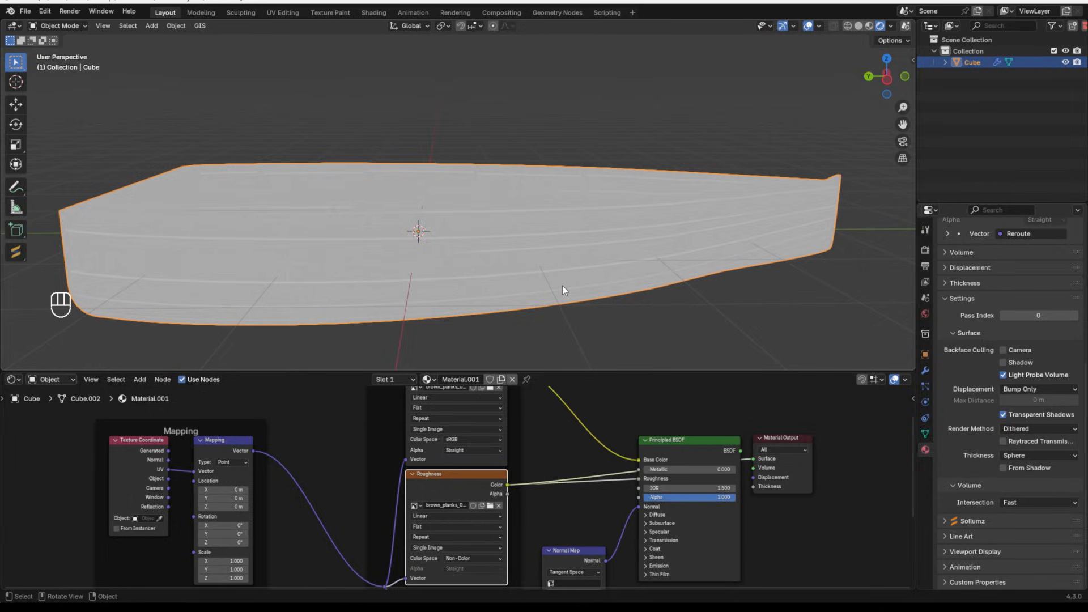
pyautogui.scroll(6, 536, 277)
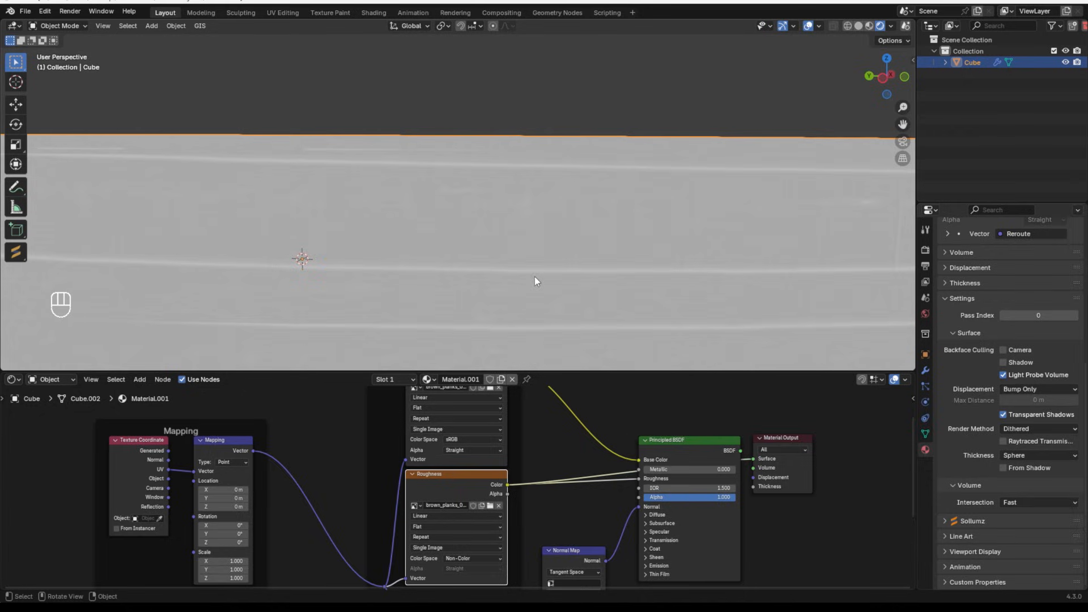
pyautogui.moveTo(410, 216); pyautogui.dragTo(445, 223, button='middle')
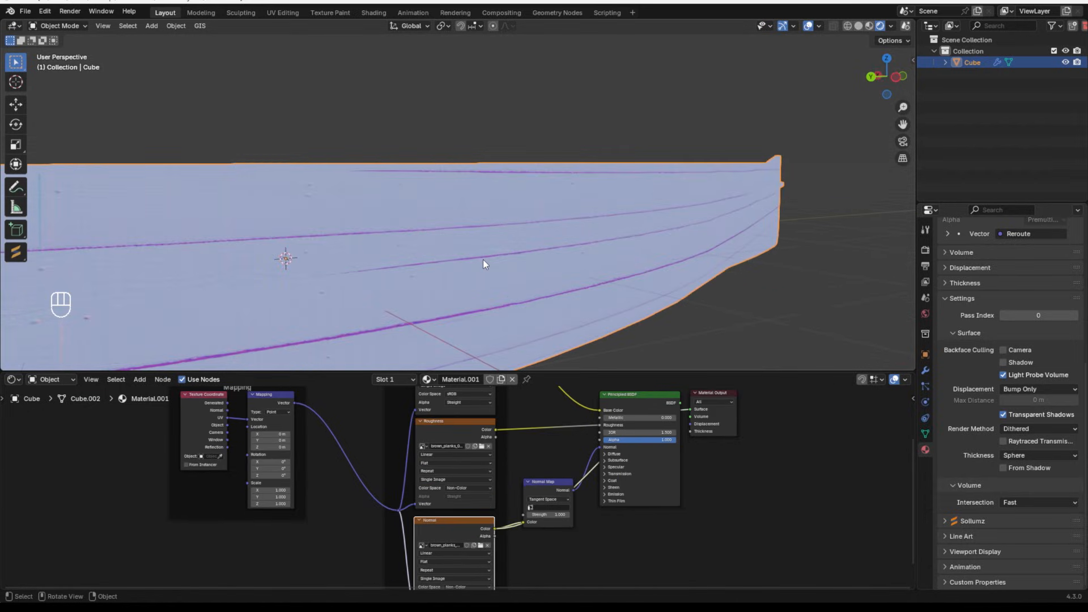
pyautogui.moveTo(485, 264); pyautogui.dragTo(401, 261, button='middle')
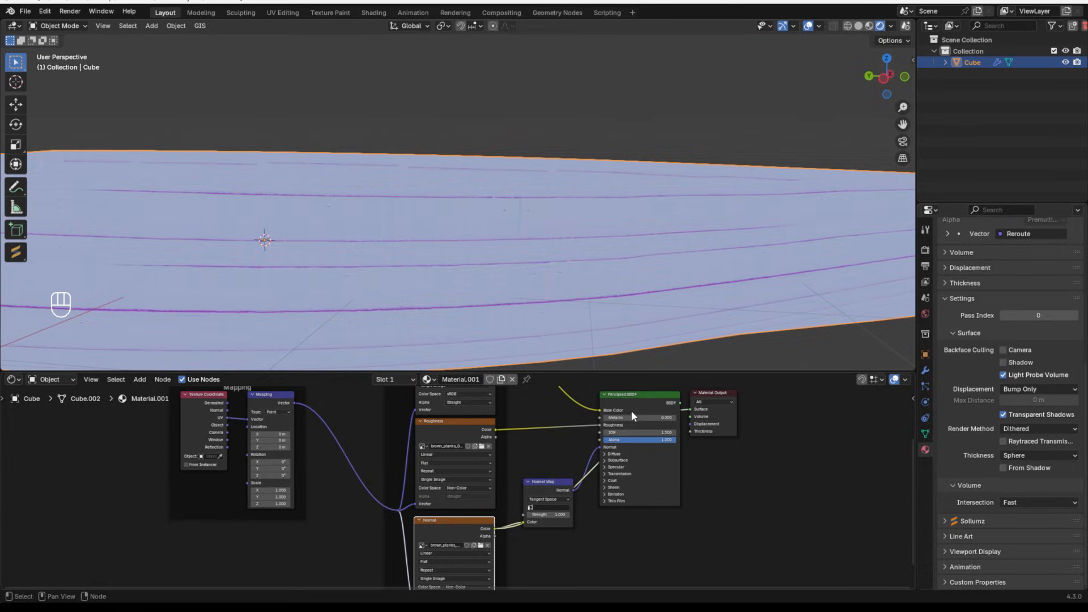
pyautogui.scroll(-6, 606, 314)
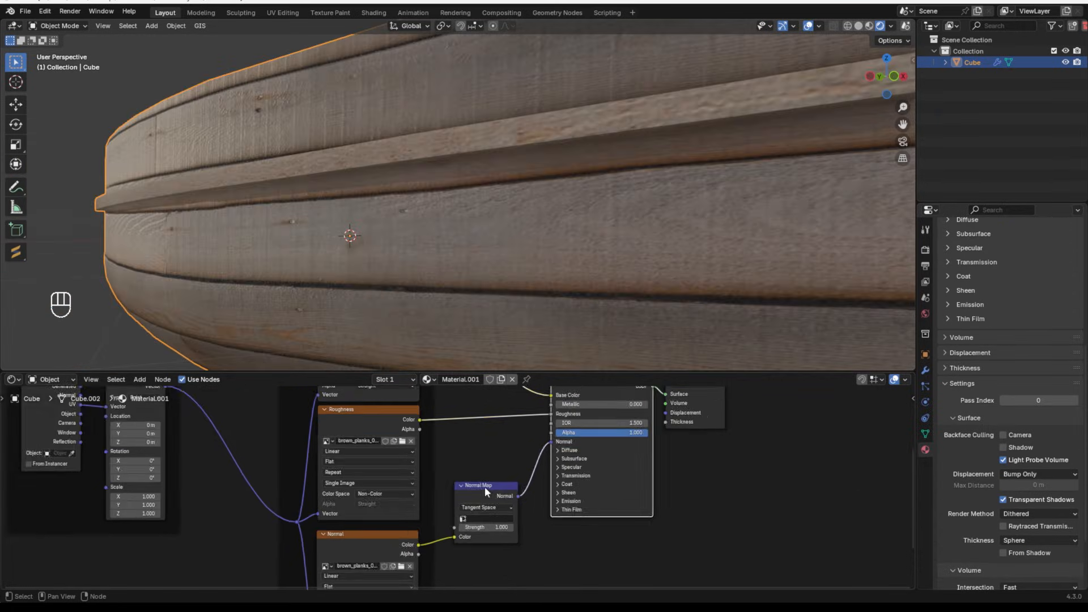
# - Replace the Normal Map node with a Bump node linking the Normal texture's color to the Principled BSDF's Normal input
pyautogui.press('x')
pyautogui.scroll(2, 484, 474)
pyautogui.hotkey('shift', 'a')
pyautogui.write('b')
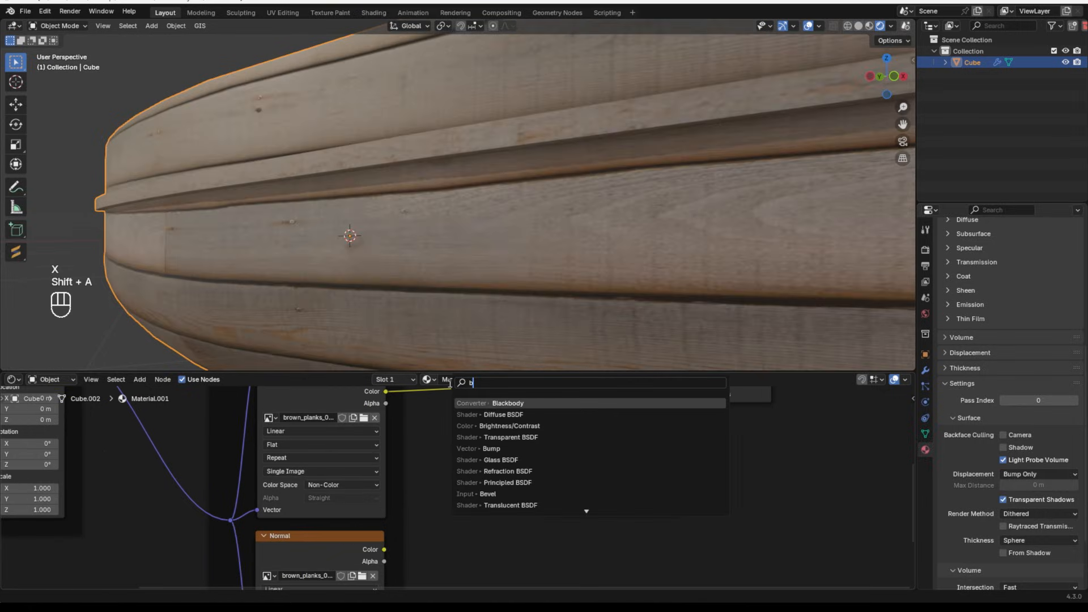
pyautogui.write('ump')
pyautogui.press('Return')
pyautogui.click(466, 468)
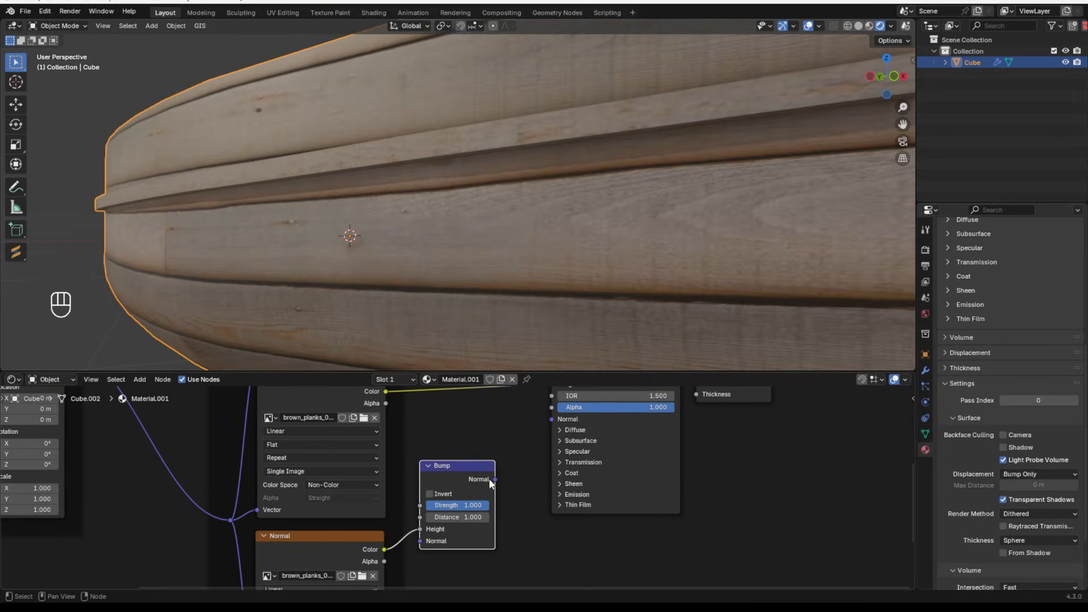
pyautogui.moveTo(540, 434); pyautogui.dragTo(542, 434)
pyautogui.scroll(3, 467, 510)
# - Set the Bump node's distance to 0.1, lower its strength and inspect the effect on the hull
pyautogui.click(466, 524)
pyautogui.write('0.1')
pyautogui.press('Return')
pyautogui.moveTo(504, 501); pyautogui.dragTo(434, 501)
pyautogui.scroll(-8, 459, 212)
pyautogui.moveTo(459, 212); pyautogui.dragTo(654, 226, button='middle')
pyautogui.scroll(5, 445, 213)
pyautogui.moveTo(581, 209); pyautogui.dragTo(374, 418, button='middle')
pyautogui.scroll(-3, 397, 491)
# - Delete the Bump node and undo the recent node edits back to the original Normal Map connection
pyautogui.press('x')
pyautogui.hotkey('shift', 'a')
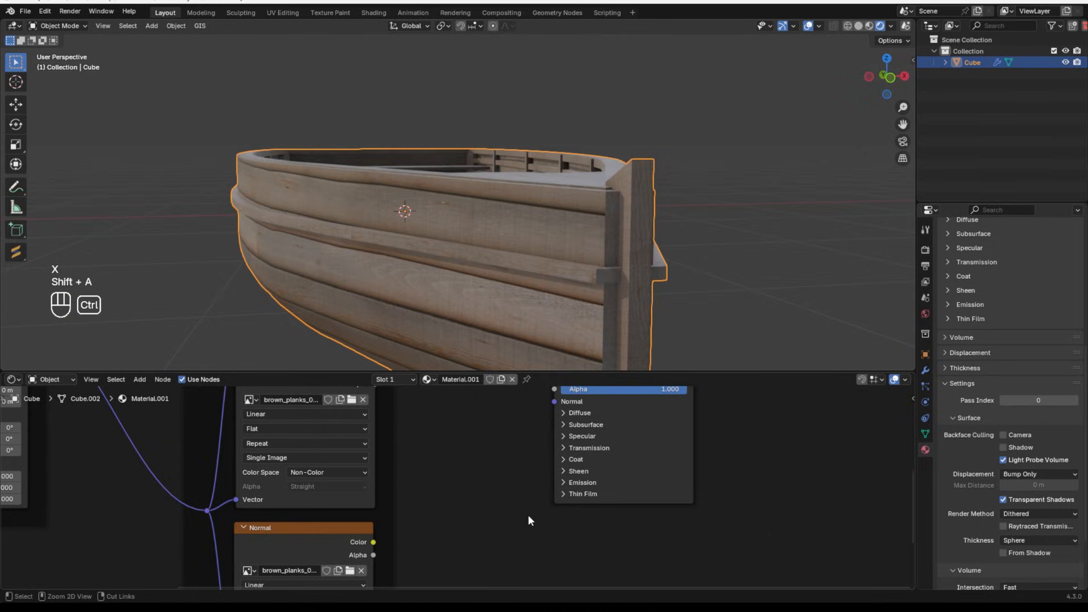
pyautogui.hotkey('ctrl', 'z')
pyautogui.hotkey('ctrl', 'z')
pyautogui.hotkey('ctrl', 'z')
pyautogui.hotkey('ctrl', 'z')
pyautogui.hotkey('ctrl', 'z')
pyautogui.hotkey('ctrl', 'z')
pyautogui.hotkey('ctrl', 'z')
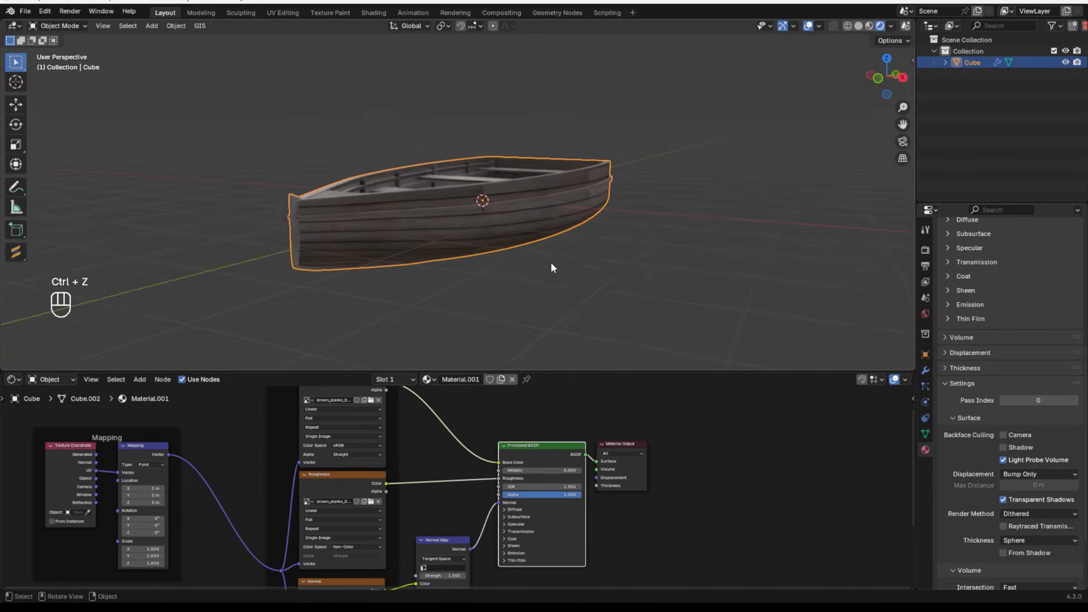
# - Add a second material slot to the boat and put Material.001 in it
pyautogui.moveTo(551, 262); pyautogui.dragTo(537, 232, button='middle')
pyautogui.click(325, 273)
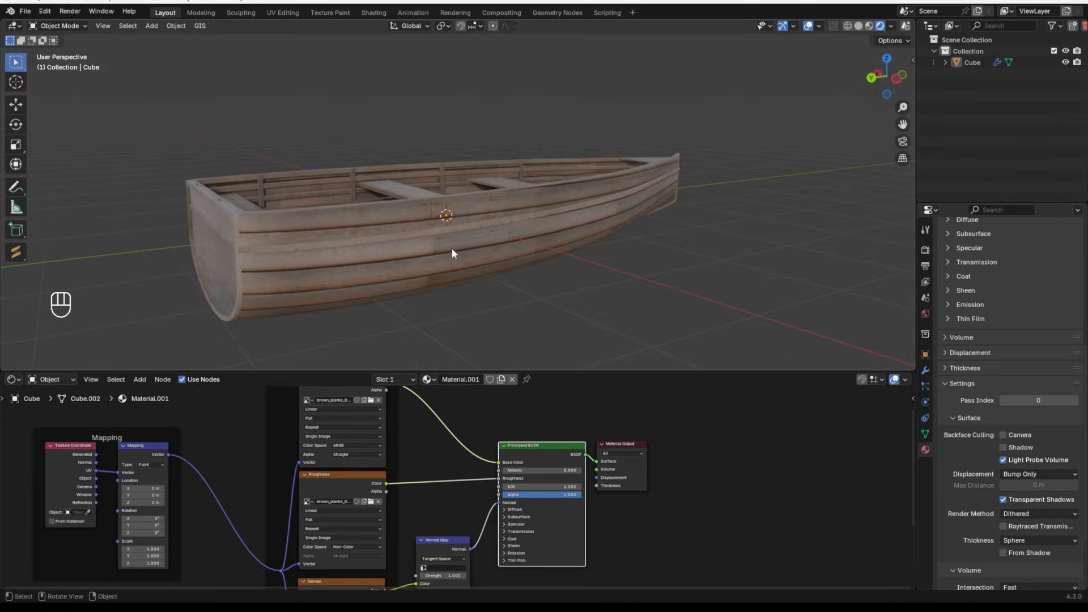
pyautogui.scroll(-2, 453, 489)
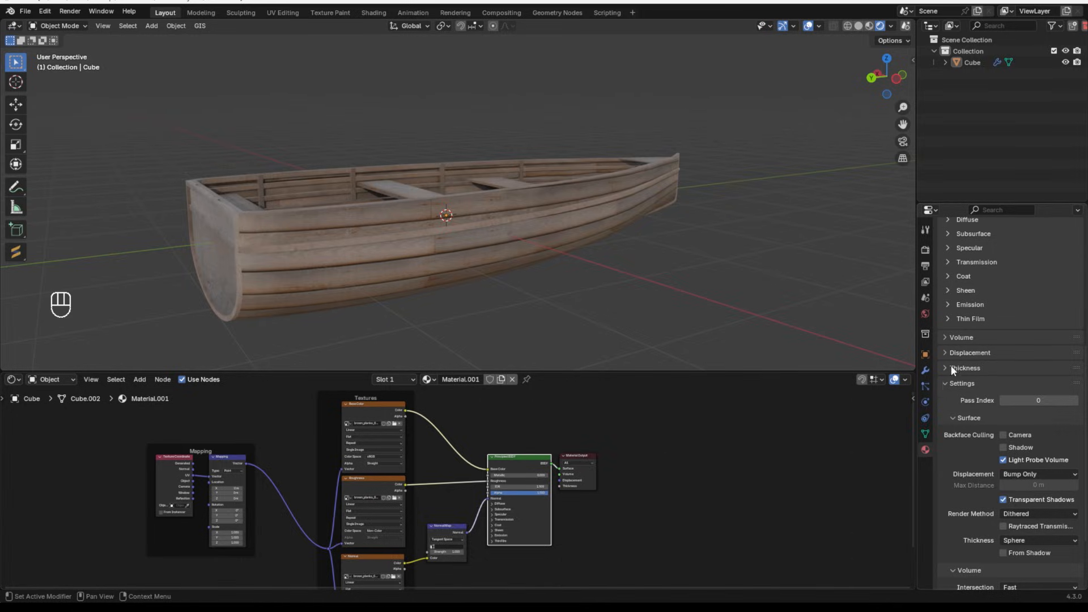
pyautogui.scroll(10, 974, 322)
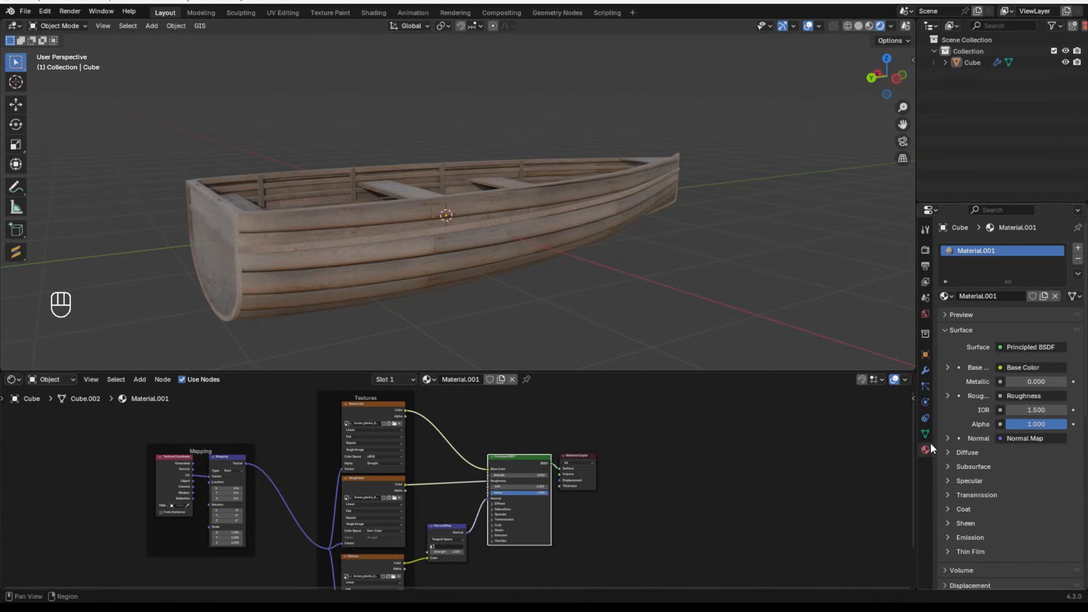
pyautogui.click(1077, 247)
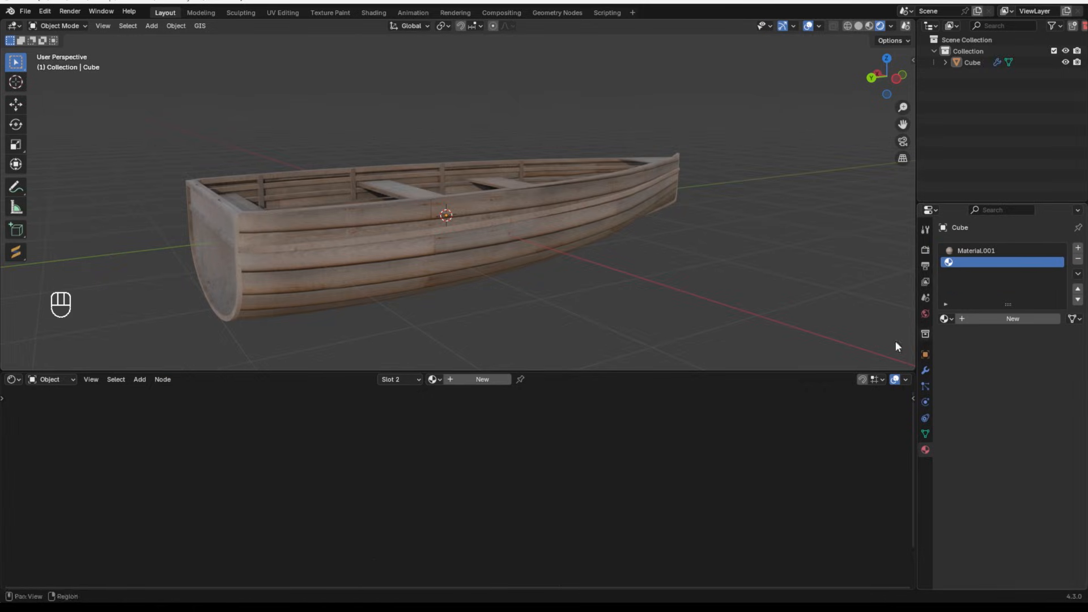
pyautogui.click(944, 319)
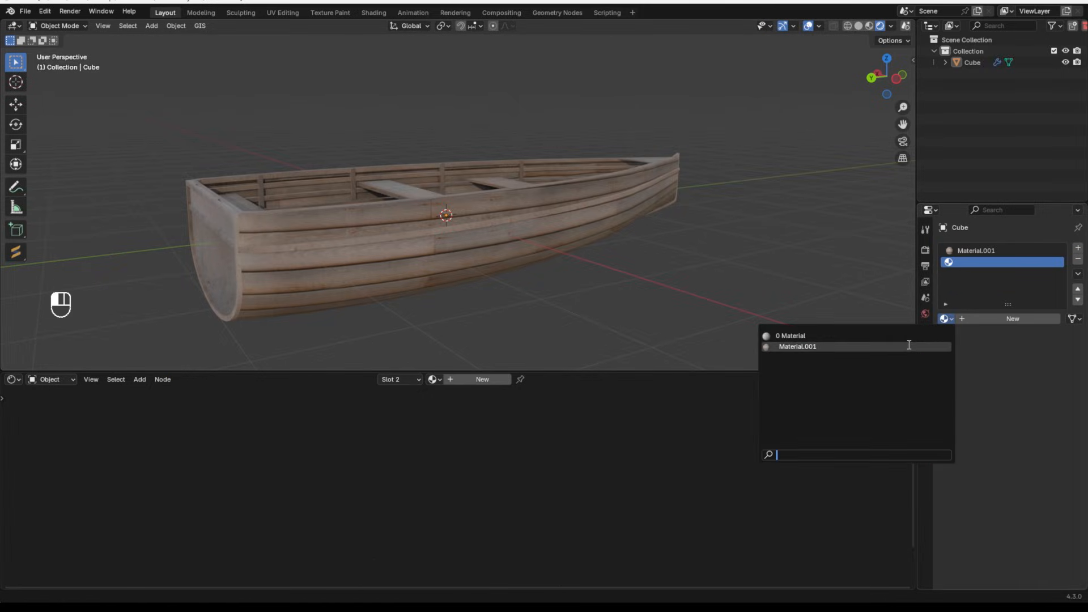
pyautogui.click(910, 344)
pyautogui.scroll(2, 494, 458)
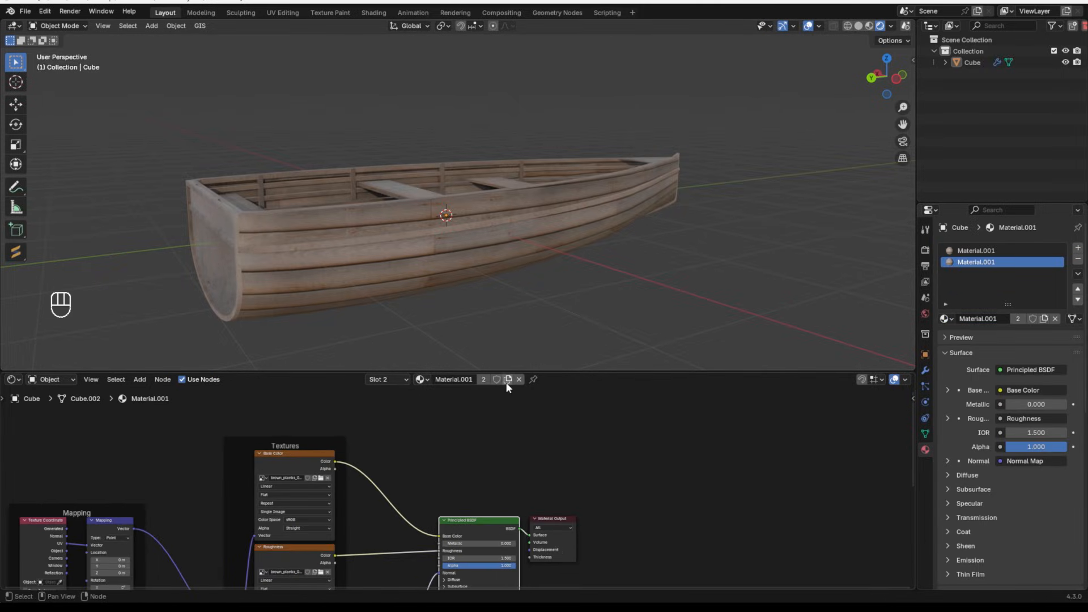
# - Make the second slot's material an independent copy named WoodGreen and rename the first slot's material Wood
pyautogui.doubleClick(475, 380)
pyautogui.press('BackSpace')
pyautogui.press('BackSpace')
pyautogui.press('BackSpace')
pyautogui.write('WoodGreen')
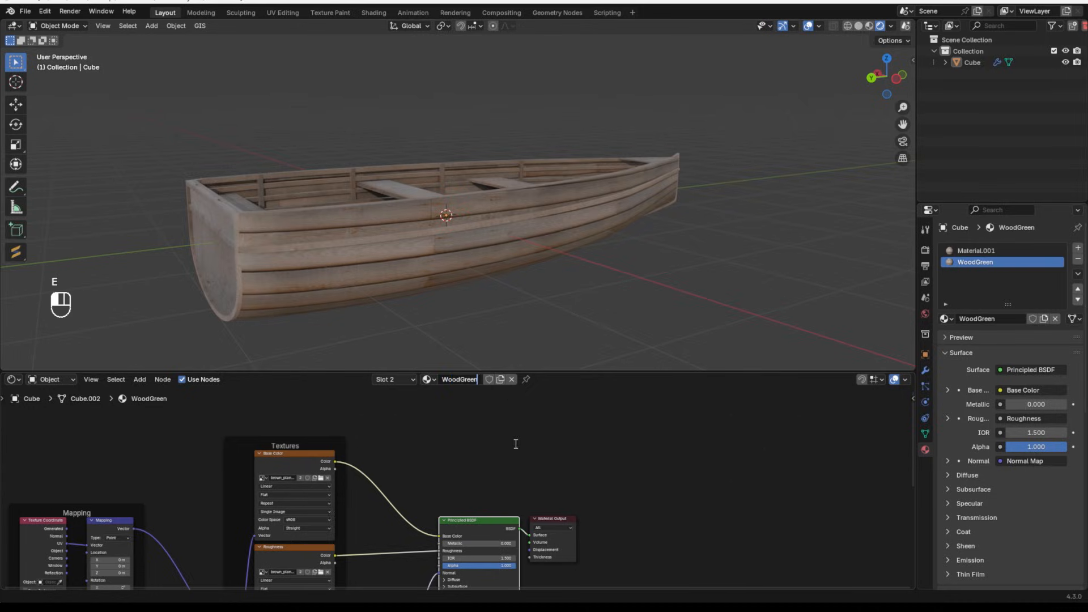
pyautogui.press('Home')
pyautogui.press('o')
# - In Edit Mode, select the linked hull side faces below the rub rail, delimited by seams
pyautogui.press('Tab')
pyautogui.moveTo(422, 283); pyautogui.dragTo(411, 250, button='middle')
pyautogui.keyDown('alt'); pyautogui.click(411, 250); pyautogui.keyUp('alt')
pyautogui.keyDown('alt'); pyautogui.keyDown('shift'); pyautogui.click(414, 252); pyautogui.keyUp('shift'); pyautogui.keyUp('alt')
pyautogui.hotkey('ctrl', 'l')
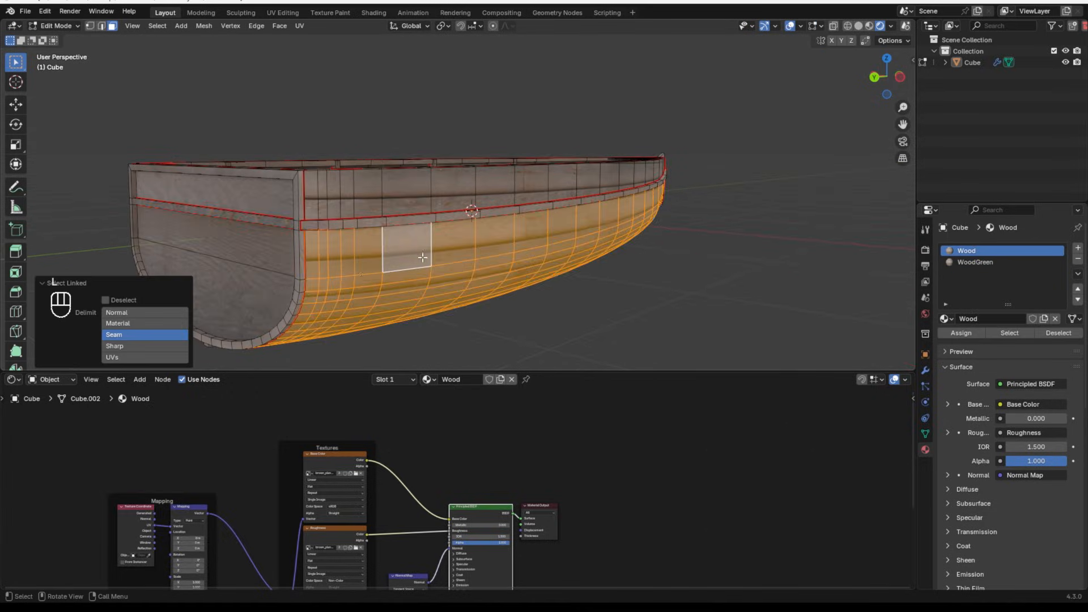
# - Select the lower transom faces up to their seams
pyautogui.moveTo(275, 270); pyautogui.dragTo(318, 243, button='middle')
pyautogui.press('l')
pyautogui.hotkey('shift', 'l')
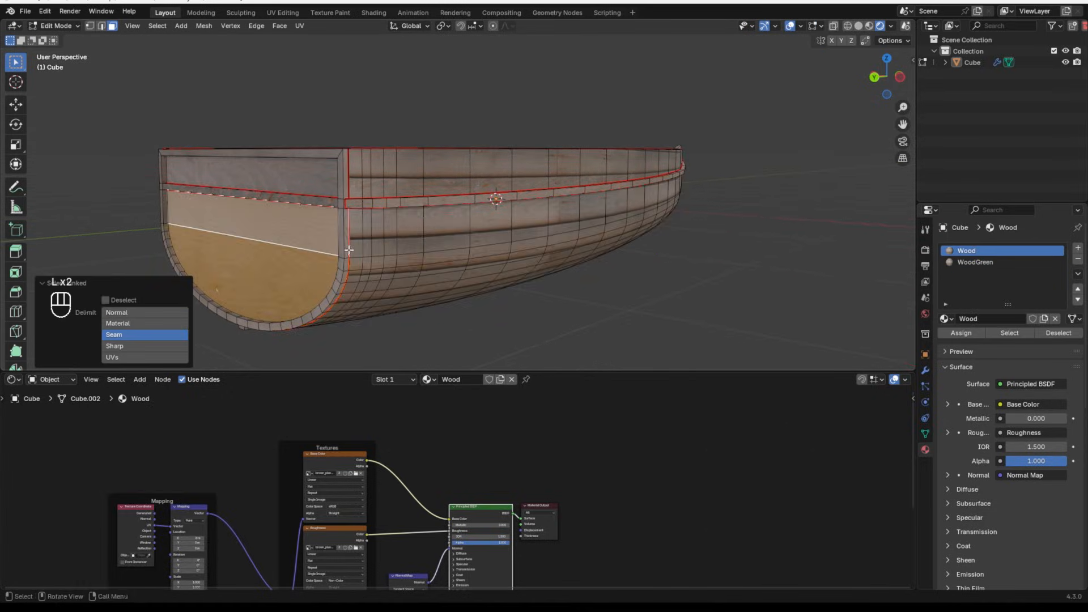
pyautogui.hotkey('ctrl', 'l')
pyautogui.hotkey('ctrl', 'l')
# - Complete the selection of the lower hull planking on both sides and assign the WoodGreen material to it
pyautogui.moveTo(418, 238); pyautogui.dragTo(480, 207, button='middle')
pyautogui.scroll(2, 480, 207)
pyautogui.keyDown('alt'); pyautogui.keyDown('shift'); pyautogui.click(498, 183); pyautogui.keyUp('shift'); pyautogui.keyUp('alt')
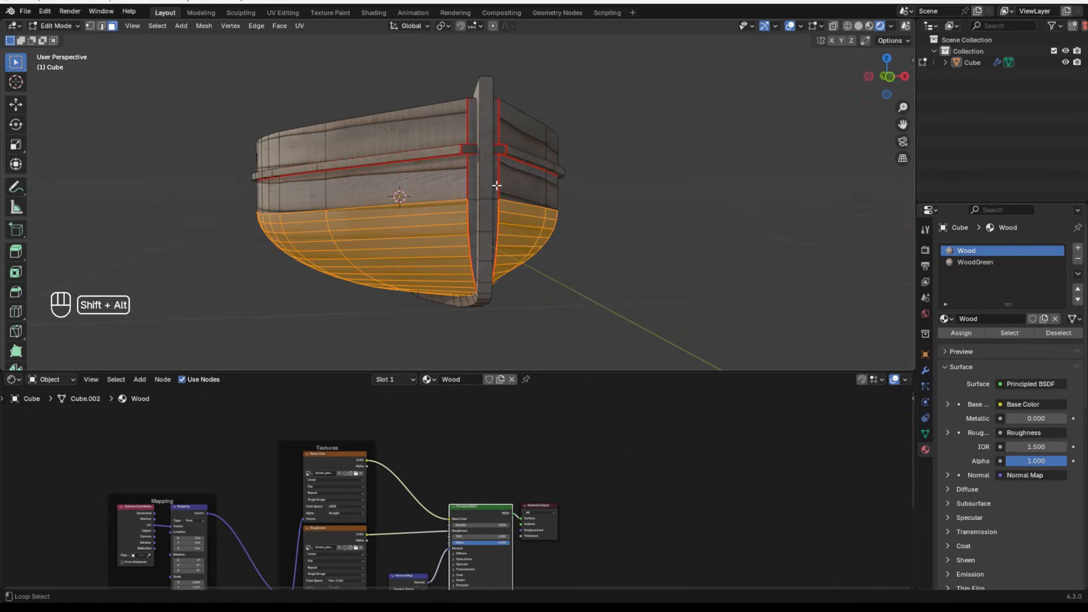
pyautogui.hotkey('ctrl', 'z')
pyautogui.moveTo(490, 227); pyautogui.dragTo(493, 248, button='middle')
pyautogui.scroll(-3, 493, 247)
pyautogui.click(976, 262)
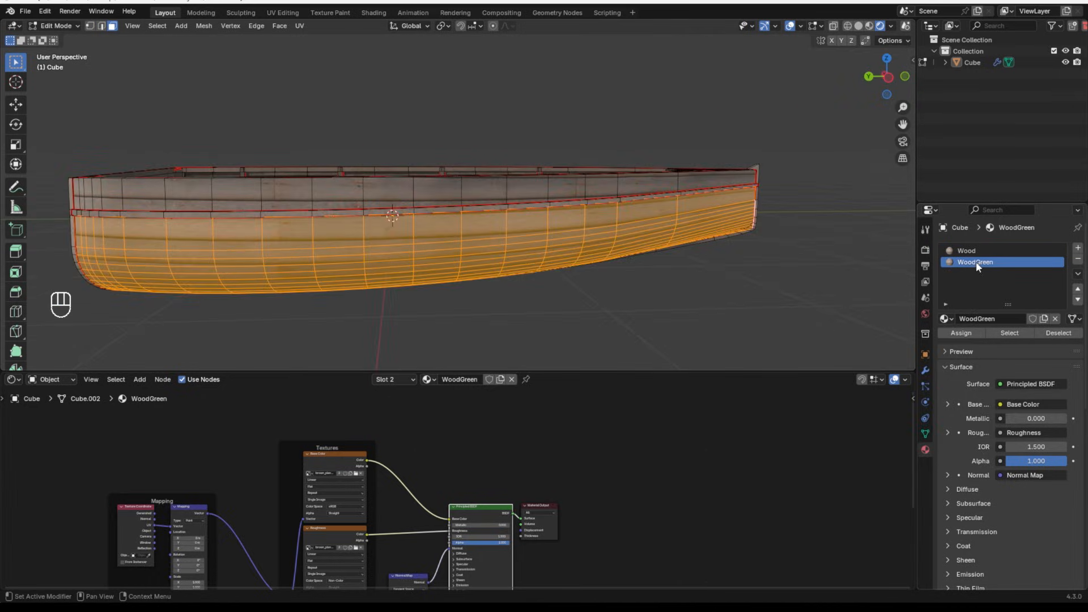
pyautogui.click(944, 332)
pyautogui.scroll(2, 366, 471)
pyautogui.hotkey('shift', 'a')
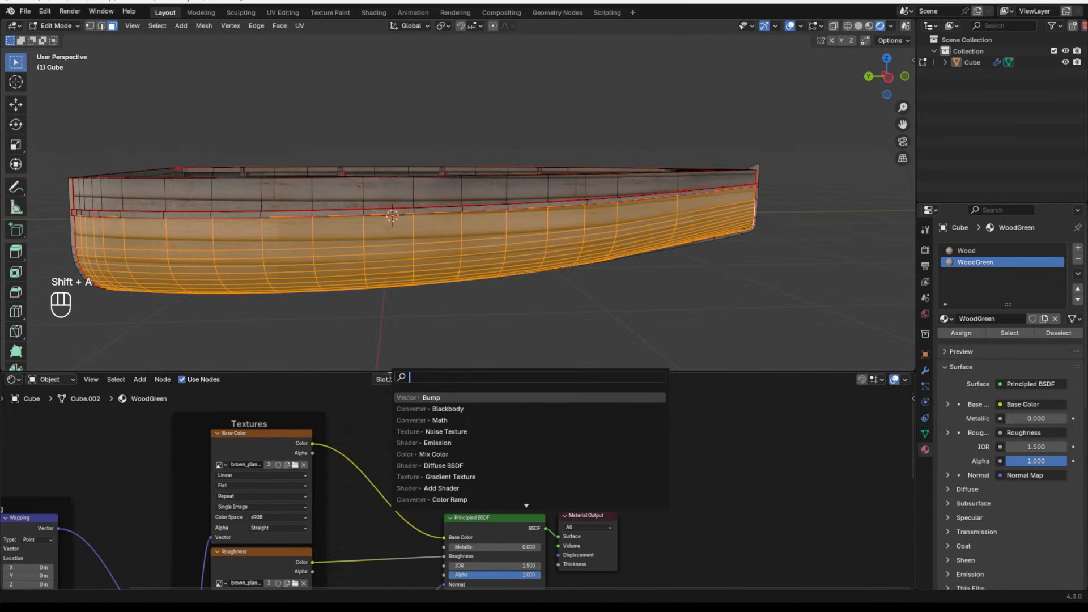
pyautogui.write('mi')
pyautogui.click(407, 410)
pyautogui.click(408, 416)
pyautogui.press('x')
# - Insert a Mix Color node between the Base Color texture and the Principled BSDF in WoodGreen, and leave Edit Mode
pyautogui.hotkey('shift', 'a')
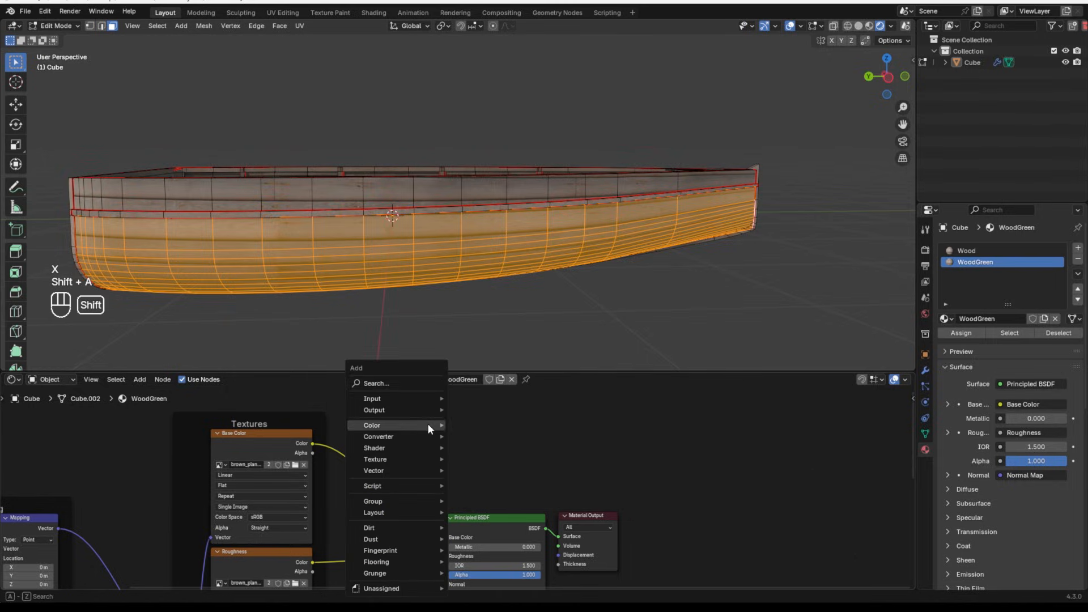
pyautogui.click(416, 380)
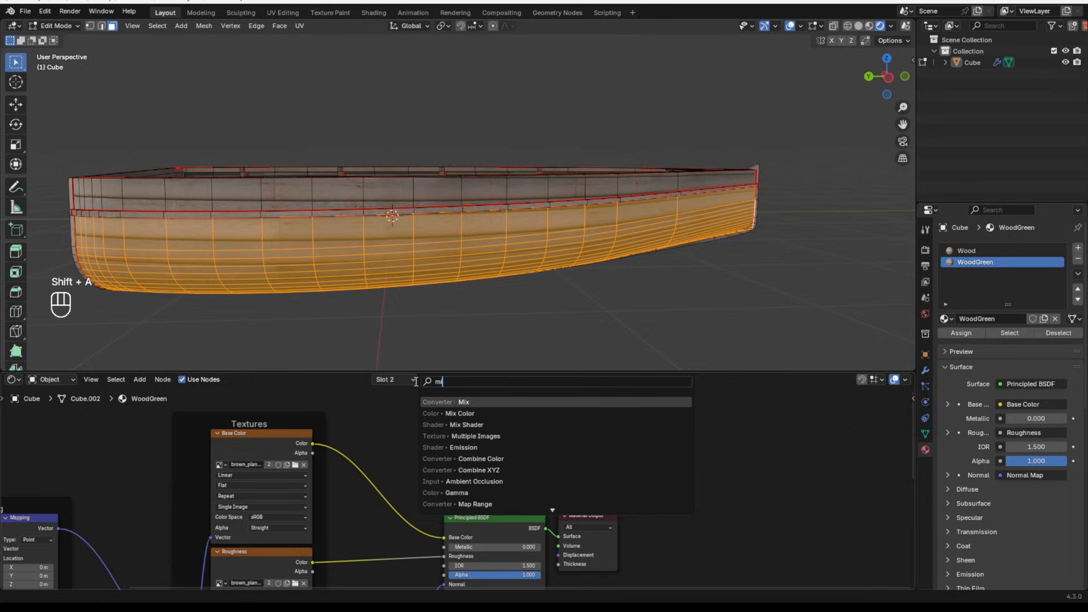
pyautogui.write('mix')
pyautogui.press('Return')
pyautogui.click(486, 435)
pyautogui.scroll(1, 487, 432)
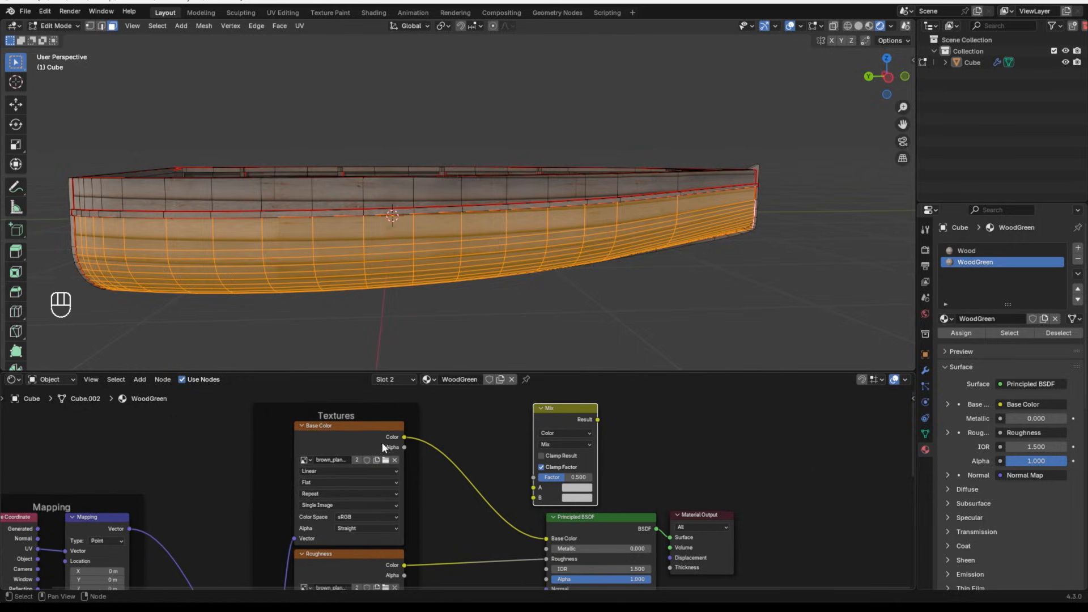
pyautogui.moveTo(380, 439); pyautogui.dragTo(376, 435)
pyautogui.moveTo(569, 413); pyautogui.dragTo(475, 440)
pyautogui.press('Tab')
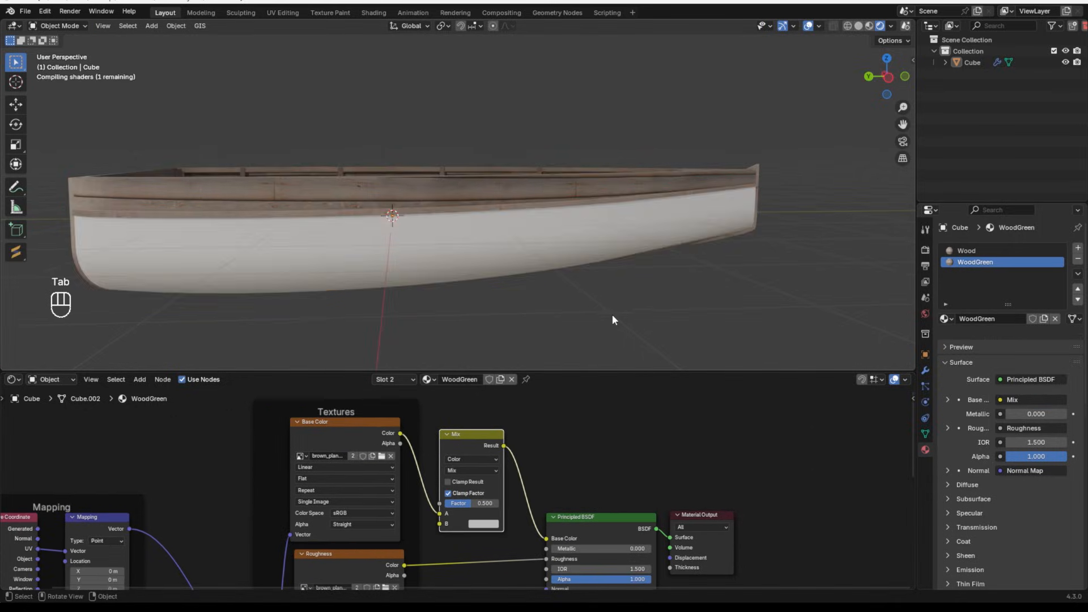
# - Raise the Mix node's factor to strengthen the paint color on the lower hull and inspect it around the boat
pyautogui.moveTo(613, 315); pyautogui.dragTo(573, 306, button='middle')
pyautogui.scroll(3, 573, 306)
pyautogui.moveTo(476, 505)
pyautogui.mouseDown()
pyautogui.moveTo(498, 504)
pyautogui.moveTo(462, 505)
pyautogui.moveTo(510, 504)
pyautogui.mouseUp()
pyautogui.scroll(-5, 454, 224)
pyautogui.moveTo(428, 232); pyautogui.dragTo(597, 228, button='middle')
pyautogui.scroll(3, 595, 229)
pyautogui.keyDown('shift'); pyautogui.moveTo(505, 279); pyautogui.dragTo(502, 268, button='middle'); pyautogui.keyUp('shift')
pyautogui.scroll(1, 502, 268)
# - Select the frame around the transom up to its seams
pyautogui.press('Tab')
pyautogui.press('Tab')
pyautogui.scroll(-4, 491, 249)
pyautogui.press('Tab')
pyautogui.scroll(7, 490, 240)
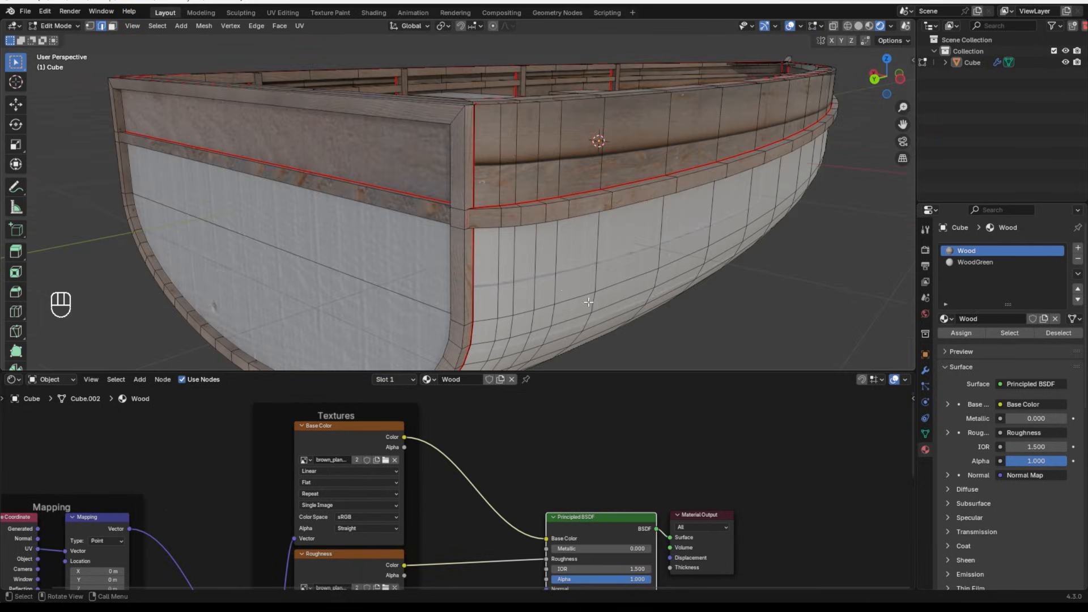
pyautogui.scroll(5, 457, 210)
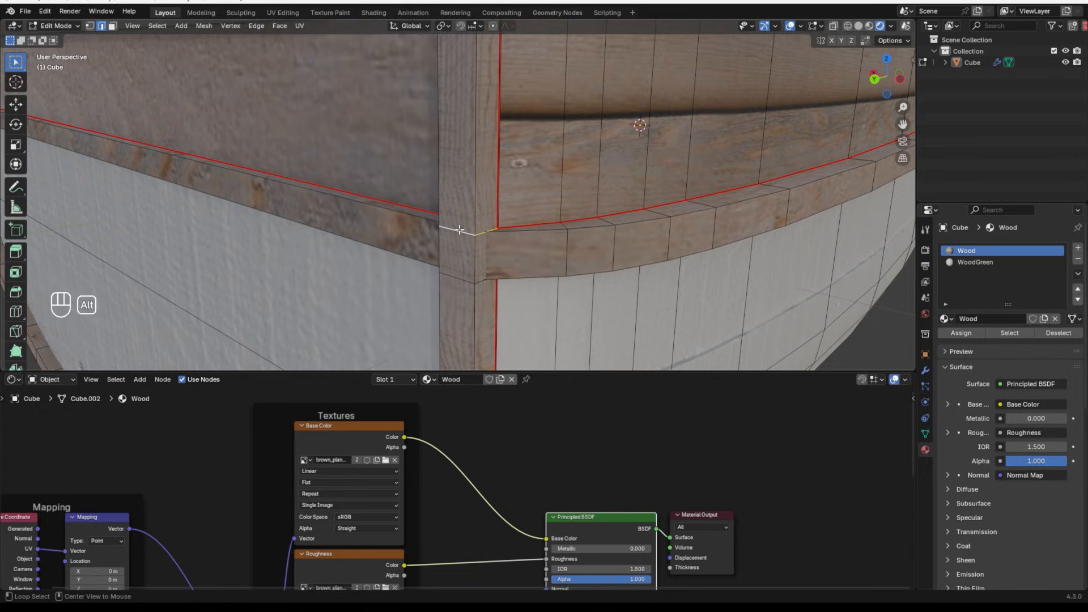
pyautogui.scroll(-5, 459, 230)
pyautogui.hotkey('ctrl', 'l')
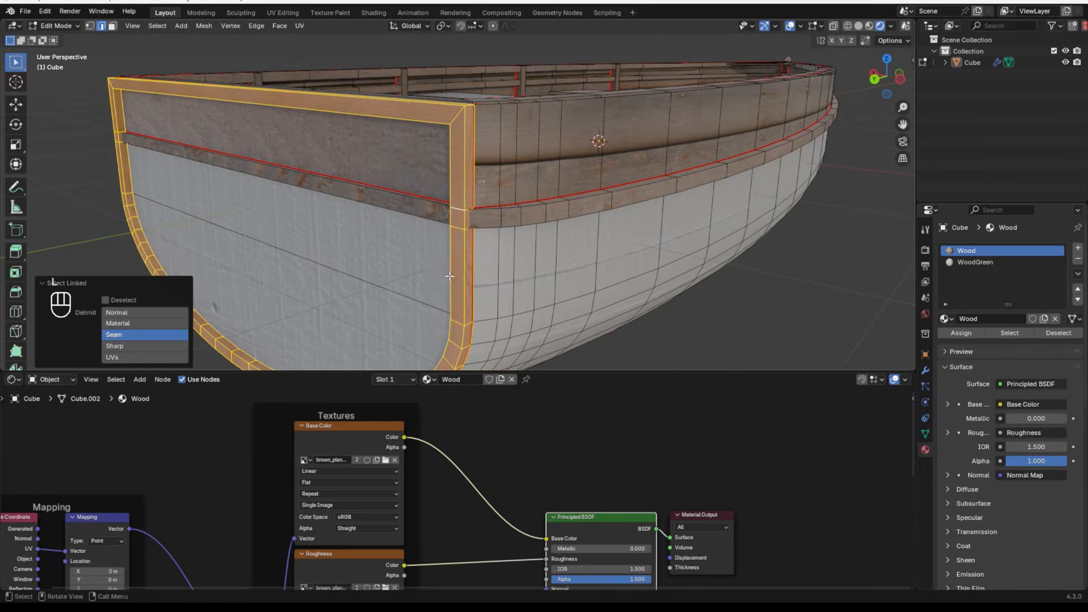
# - Mark a seam across the side post of the transom frame, level with the rub rail
pyautogui.scroll(5, 459, 204)
pyautogui.keyDown('alt'); pyautogui.click(459, 230); pyautogui.keyUp('alt')
pyautogui.scroll(-5, 462, 217)
pyautogui.moveTo(462, 217); pyautogui.dragTo(276, 219, button='middle')
pyautogui.click(257, 27)
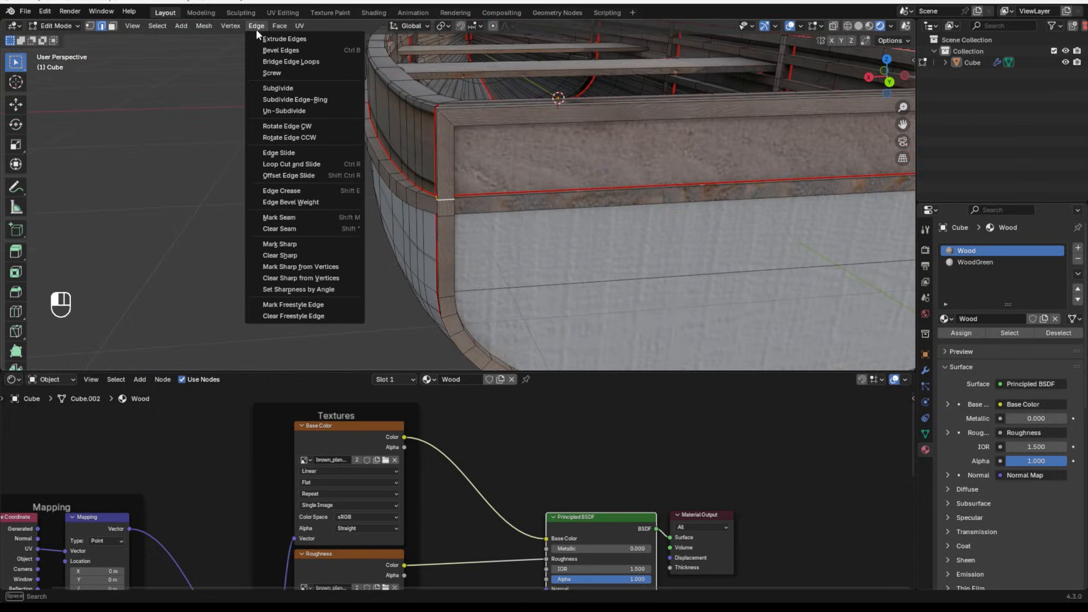
pyautogui.click(280, 220)
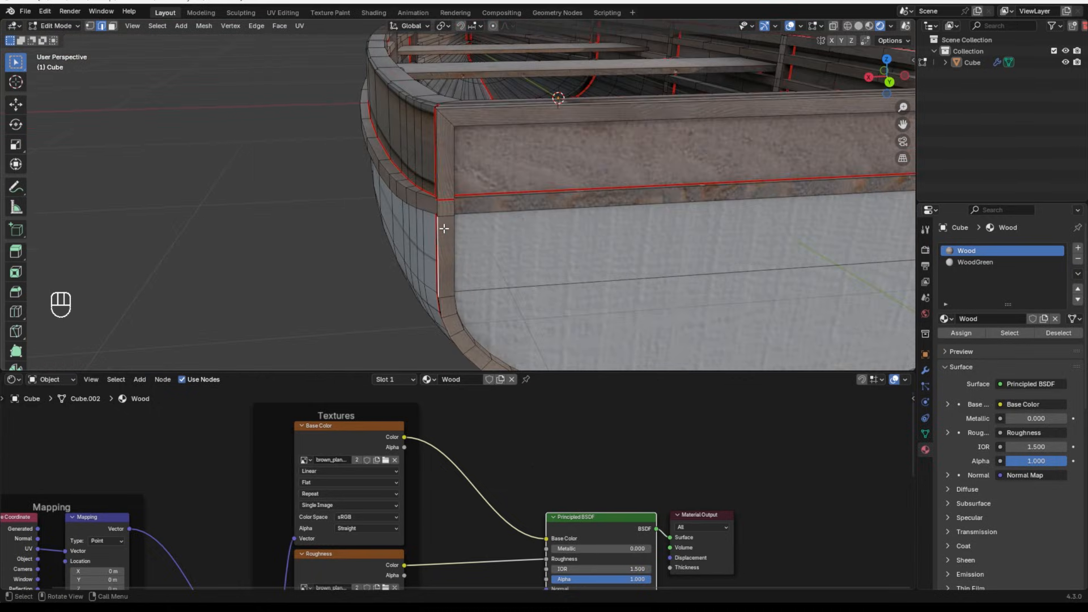
# - Assign the WoodGreen material to the lower transom frame and the keel strip under the hull
pyautogui.press('l')
pyautogui.keyDown('shift'); pyautogui.moveTo(444, 234); pyautogui.dragTo(326, 228, button='middle'); pyautogui.keyUp('shift')
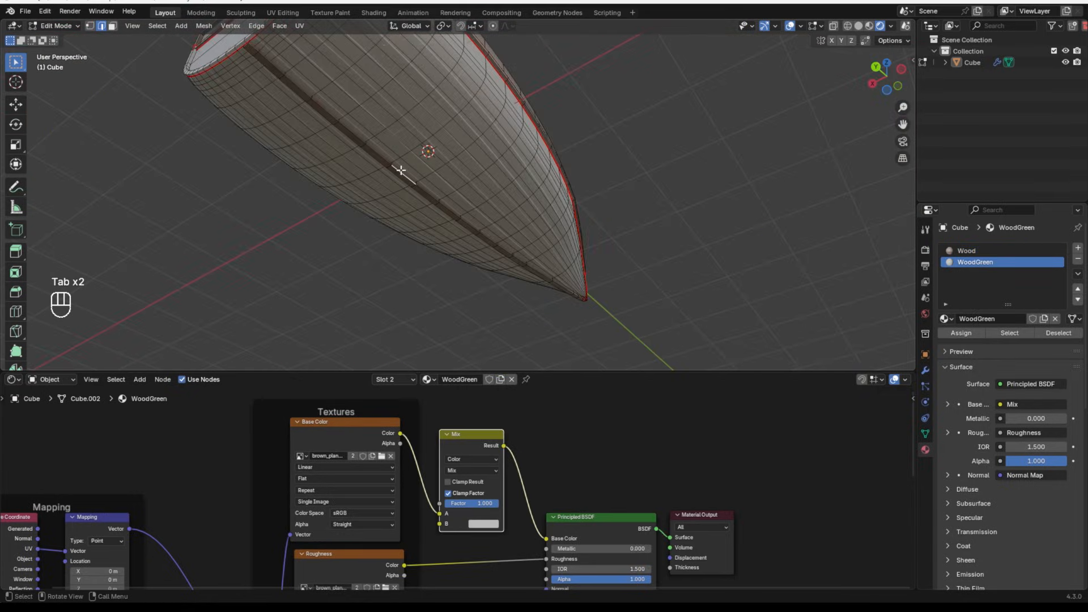
pyautogui.press('l')
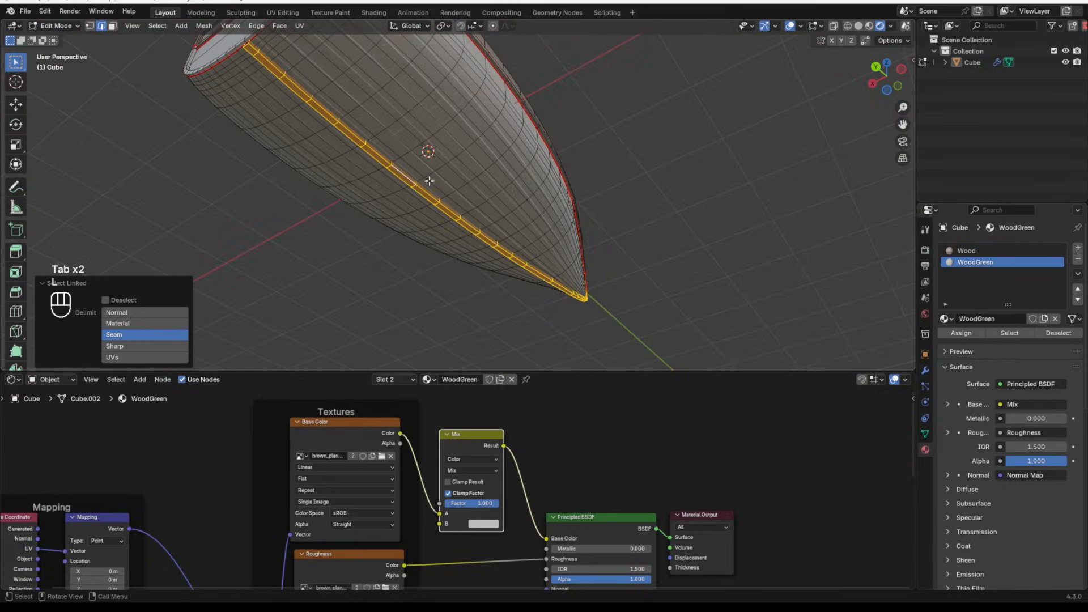
pyautogui.click(965, 339)
pyautogui.press('Tab')
# - Add a loop cut across the bow stem near the height of the rub rail
pyautogui.scroll(-6, 601, 170)
pyautogui.moveTo(606, 156); pyautogui.dragTo(542, 166, button='middle')
pyautogui.scroll(7, 582, 197)
pyautogui.scroll(3, 544, 169)
pyautogui.press('Tab')
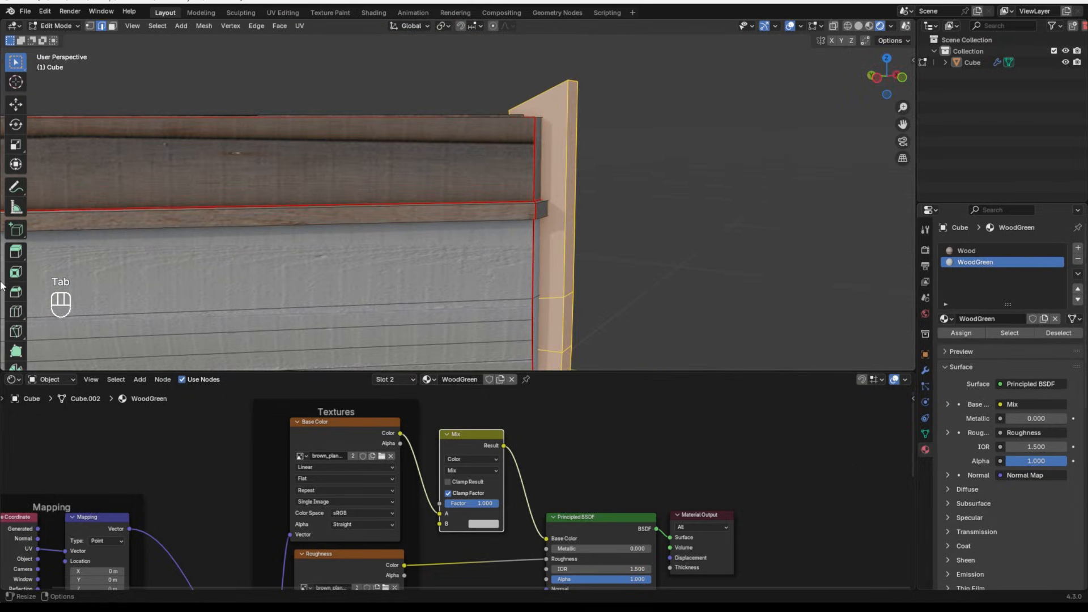
pyautogui.click(15, 311)
pyautogui.click(584, 138)
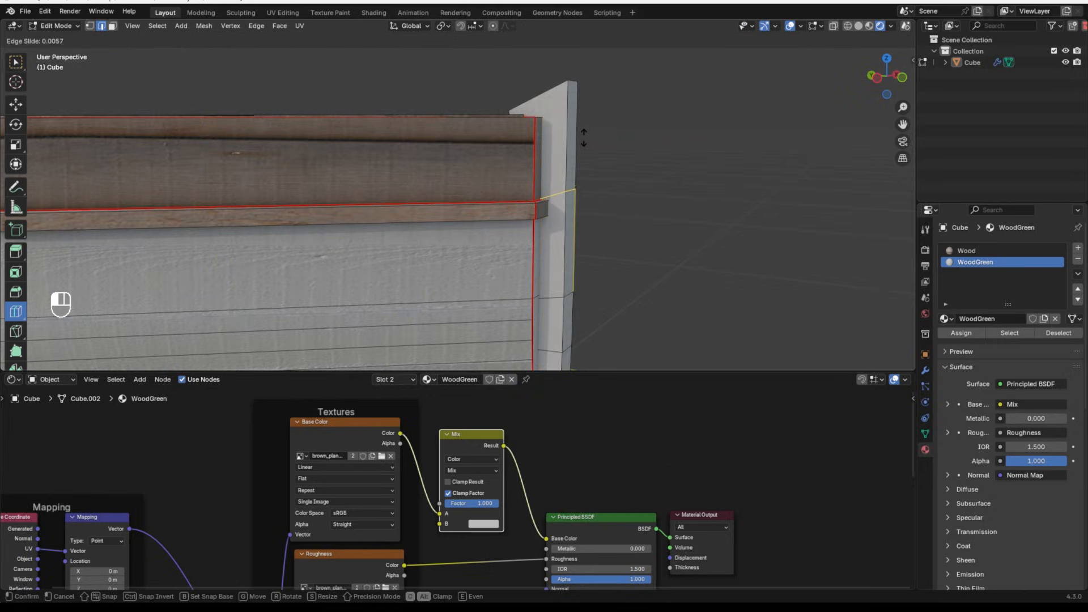
pyautogui.hotkey('ctrl', 'z')
pyautogui.hotkey('ctrl', 'z')
pyautogui.hotkey('ctrl', 'z')
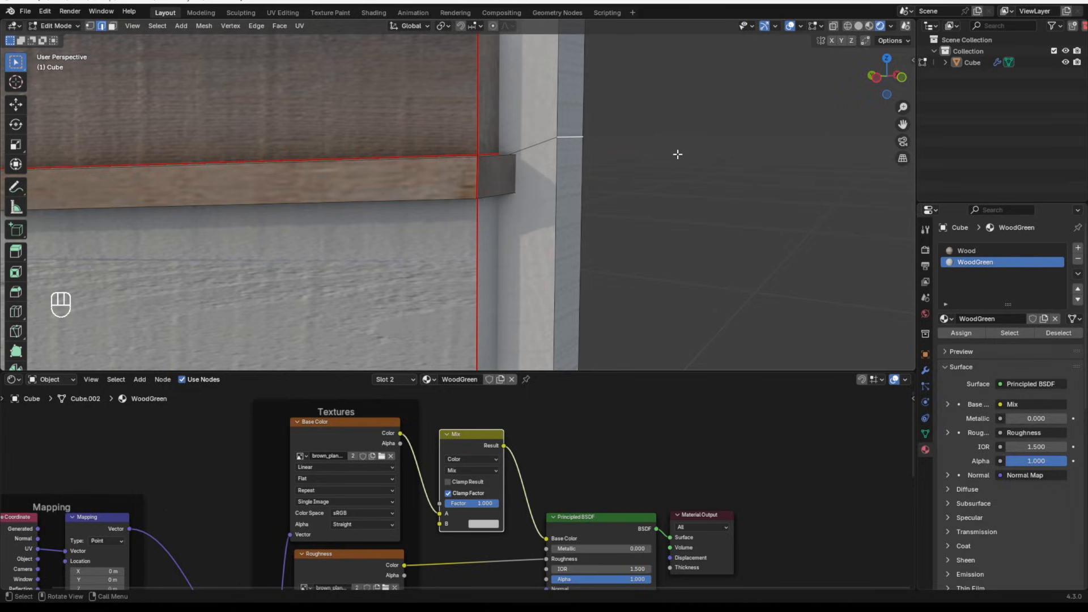
# - Try to lower the new stem edge along global Z
pyautogui.press('g')
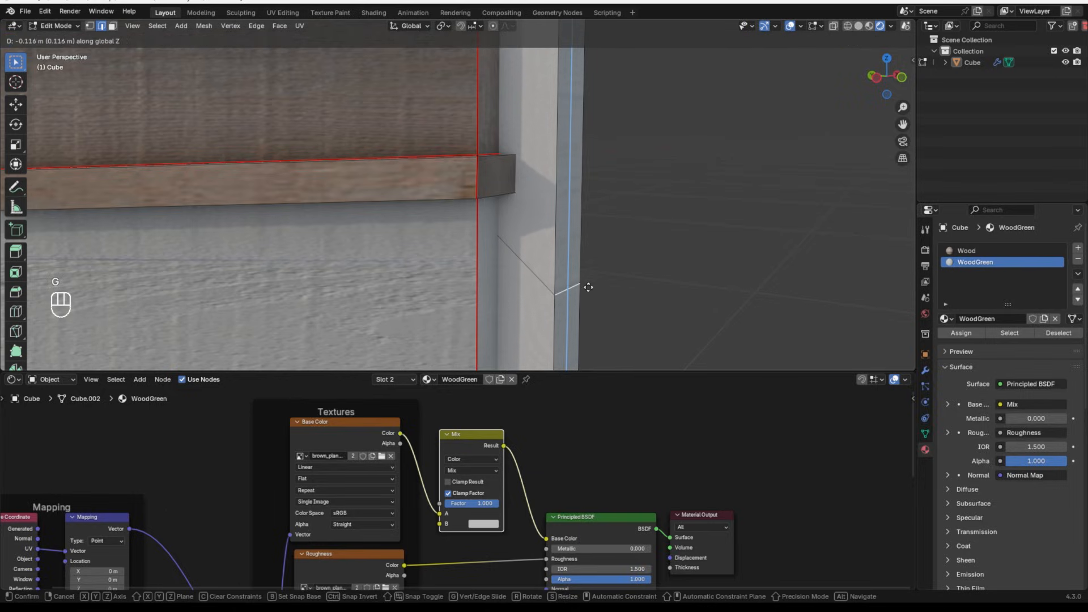
pyautogui.click(584, 283)
pyautogui.hotkey('ctrl', 'z')
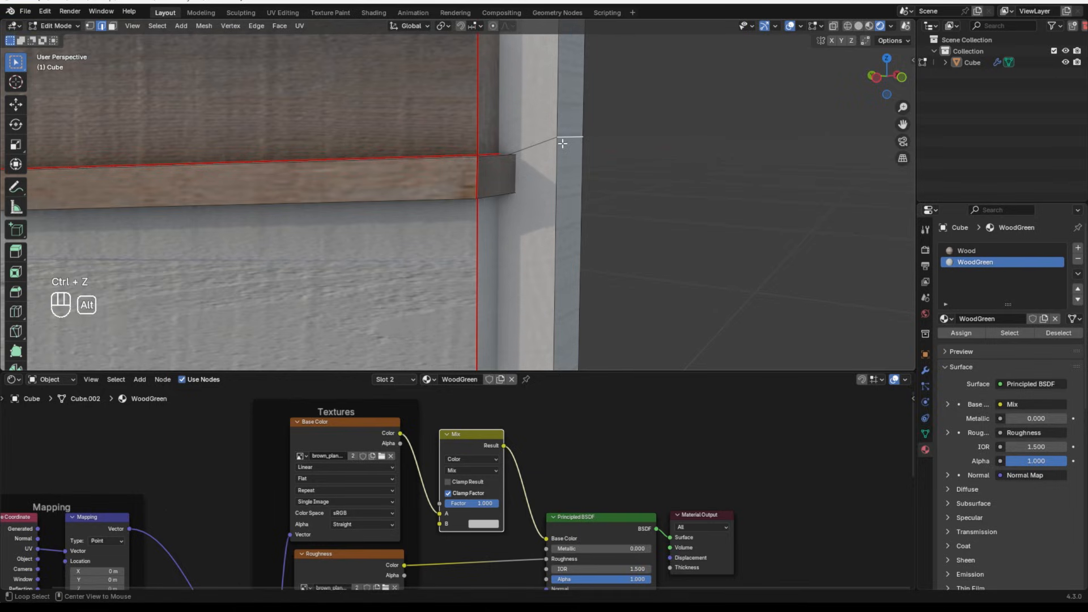
# - Slide the new edge loop along the bow stem to line it up with the rub rail
pyautogui.press('g')
pyautogui.press('g')
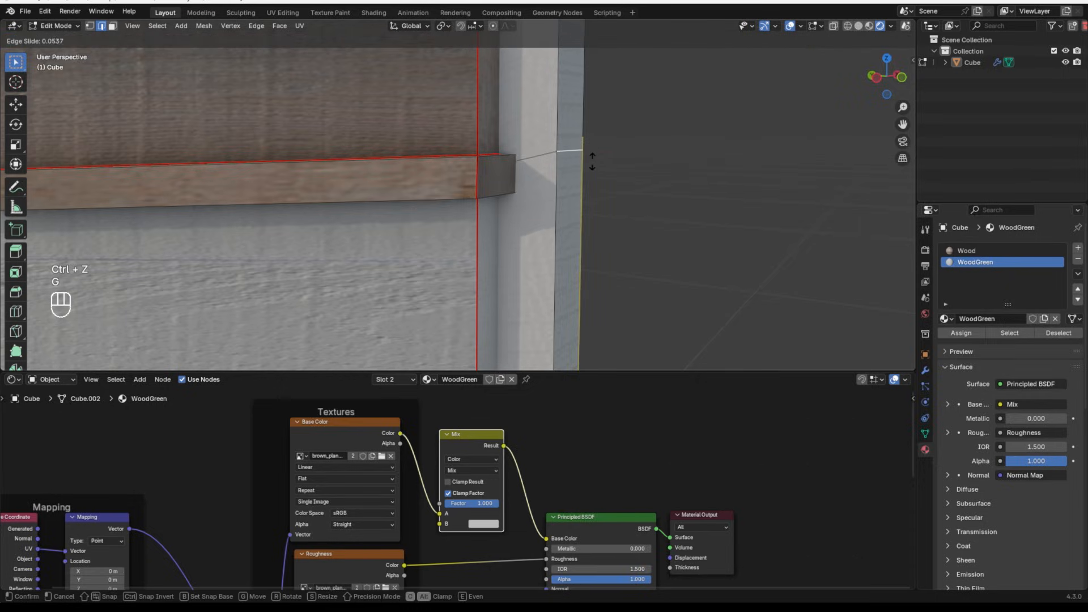
pyautogui.click(585, 188)
pyautogui.keyDown('alt'); pyautogui.click(572, 186); pyautogui.keyUp('alt')
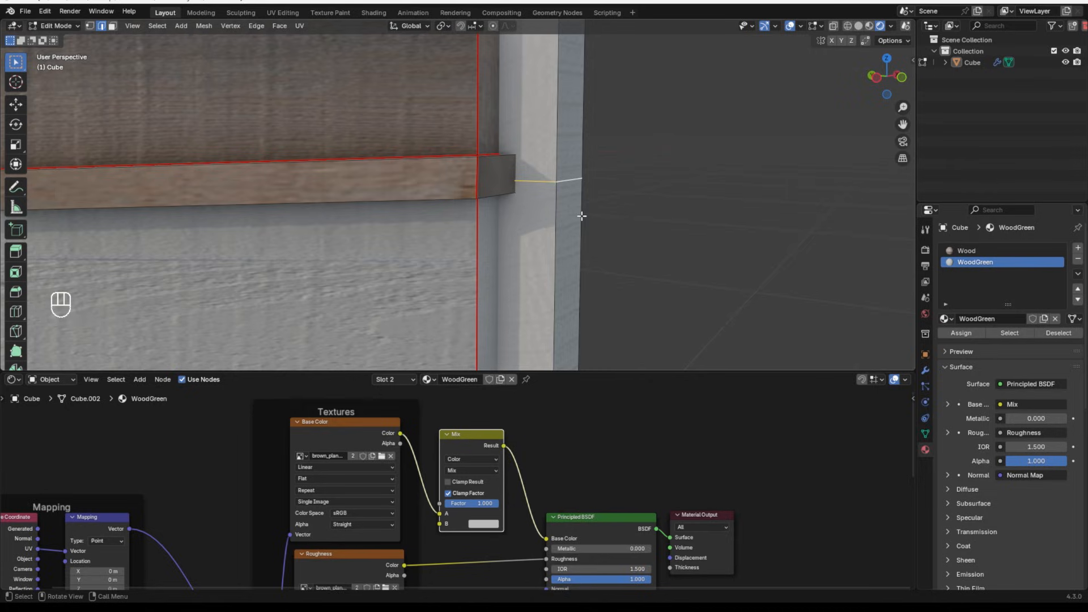
pyautogui.press('g')
pyautogui.press('g')
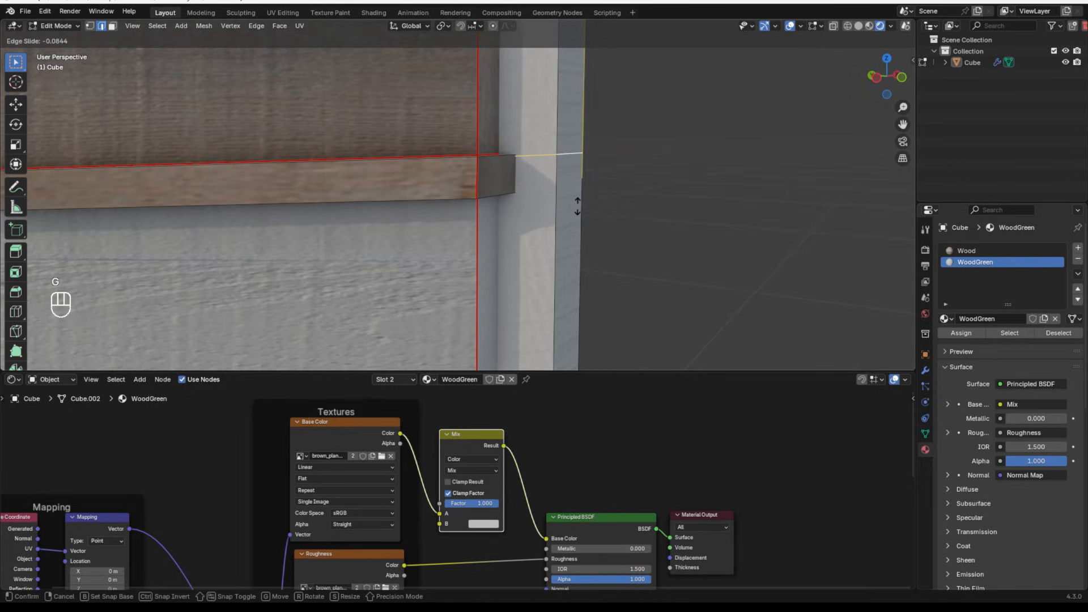
pyautogui.click(577, 205)
pyautogui.scroll(-4, 573, 185)
pyautogui.scroll(4, 568, 182)
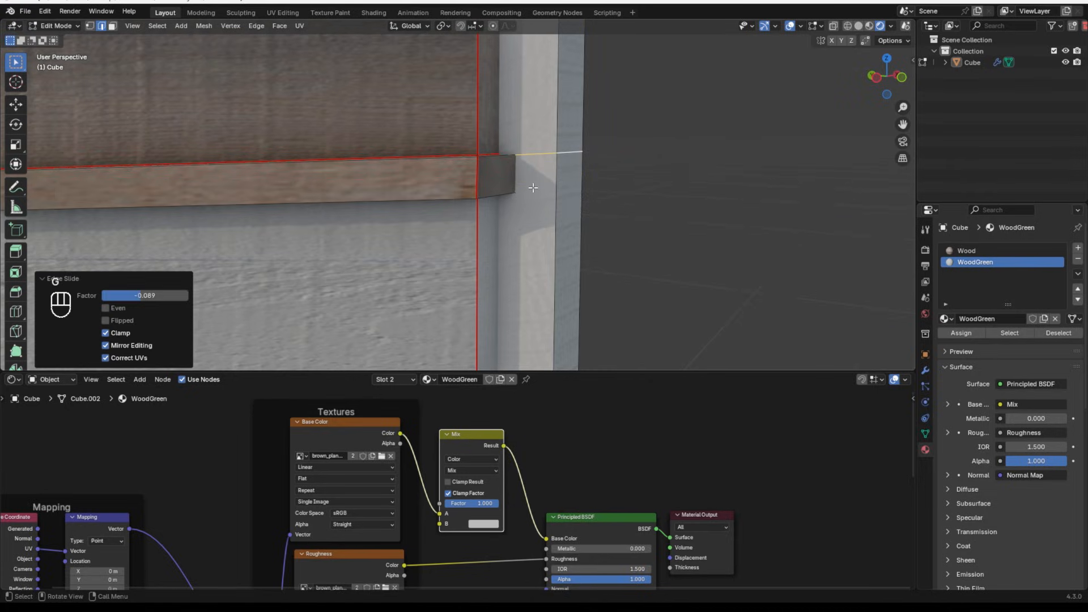
pyautogui.press('g')
pyautogui.press('g')
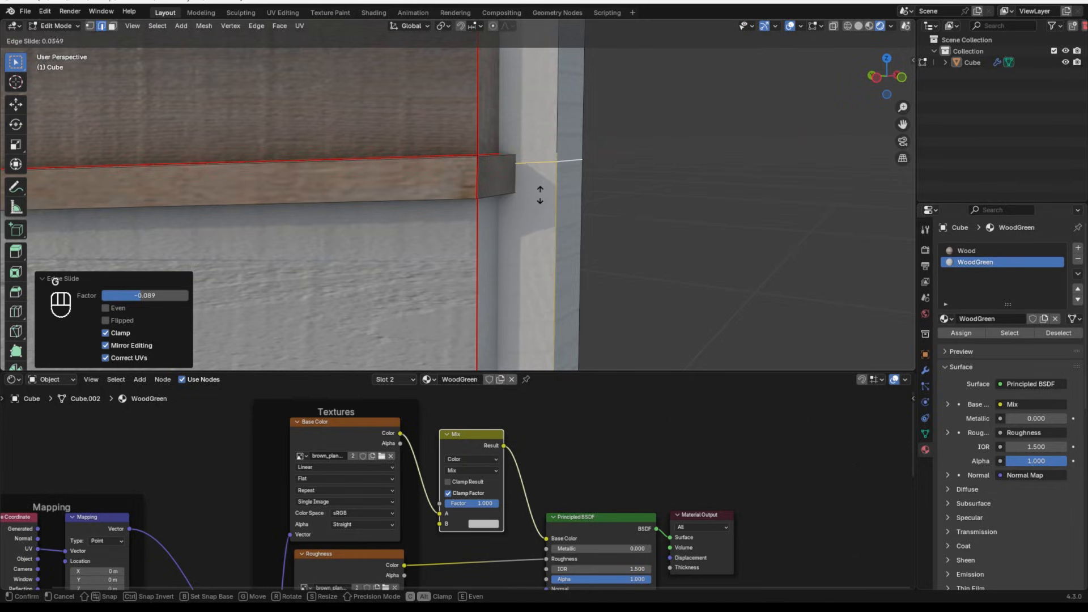
pyautogui.click(534, 227)
# - Select the upper faces of the bow stem and assign the Wood material to them
pyautogui.press('3')
pyautogui.press('Tab')
pyautogui.press('Tab')
pyautogui.scroll(-7, 510, 195)
pyautogui.keyDown('alt'); pyautogui.click(480, 164); pyautogui.keyUp('alt')
pyautogui.moveTo(480, 165); pyautogui.dragTo(492, 194, button='middle')
pyautogui.click(966, 250)
pyautogui.press('Tab')
# - Assign the Wood material to the transom frame's corner faces at rub rail height
pyautogui.moveTo(643, 259); pyautogui.dragTo(585, 206, button='middle')
pyautogui.scroll(1, 585, 205)
pyautogui.scroll(3, 585, 207)
pyautogui.press('Tab')
pyautogui.click(561, 226)
pyautogui.moveTo(432, 182); pyautogui.dragTo(476, 190, button='middle')
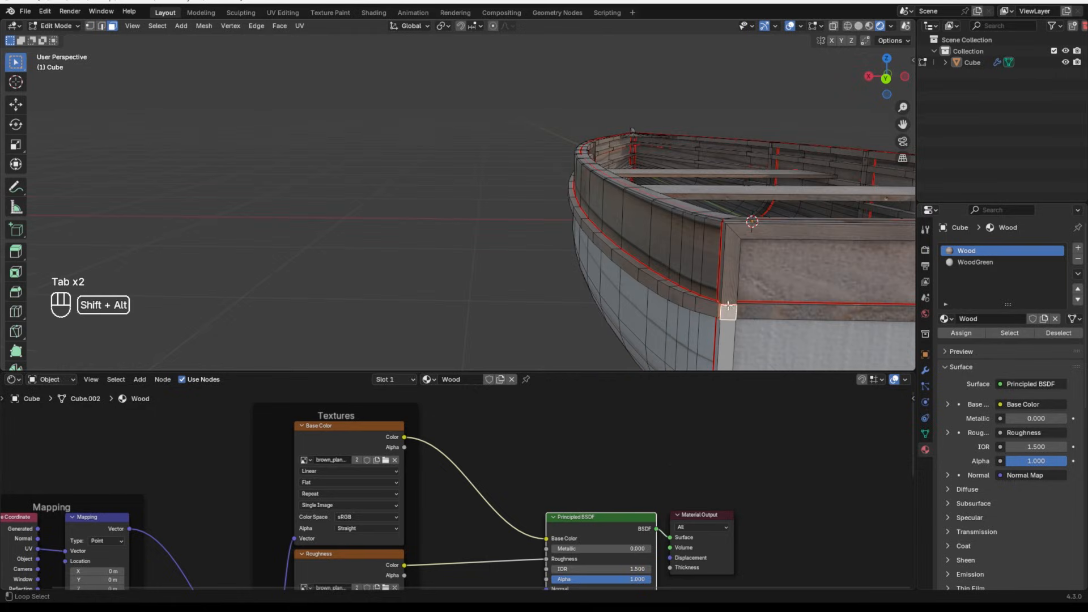
pyautogui.moveTo(728, 306); pyautogui.dragTo(873, 265, button='middle')
pyautogui.press('Tab')
pyautogui.scroll(-5, 649, 235)
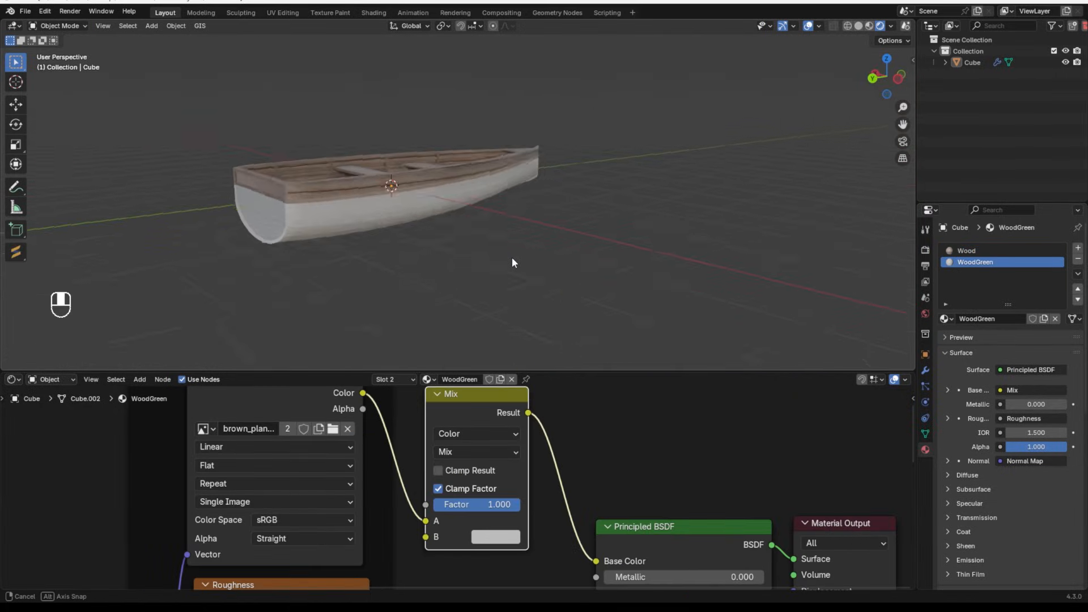
# - Sweep the WoodGreen Mix node's factor down to 0 and back to 1.000 to compare bare wood with paint
pyautogui.moveTo(512, 256); pyautogui.dragTo(520, 257, button='middle')
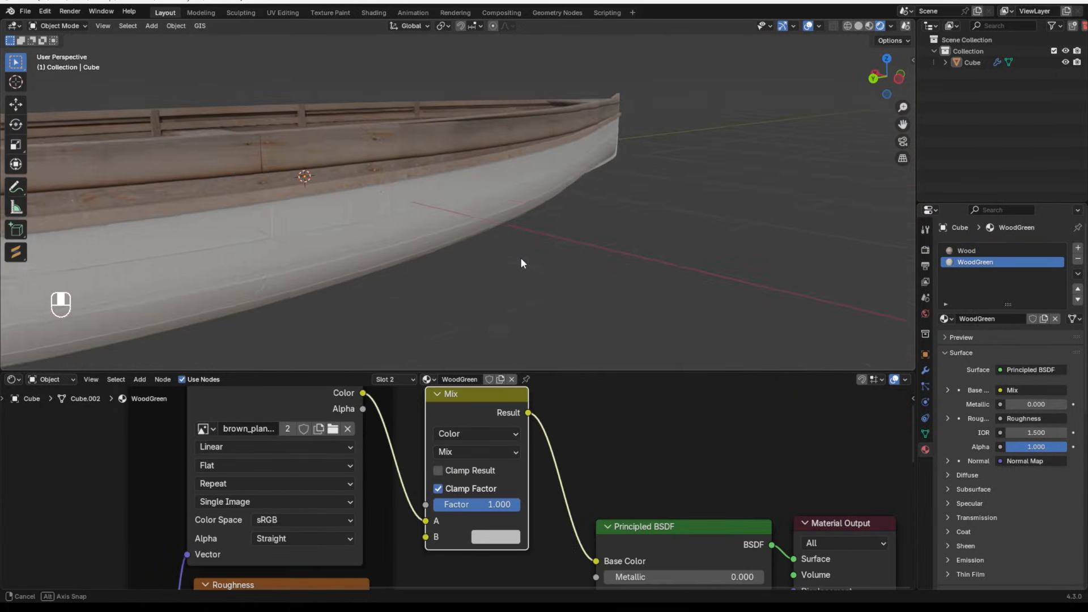
pyautogui.click(485, 451)
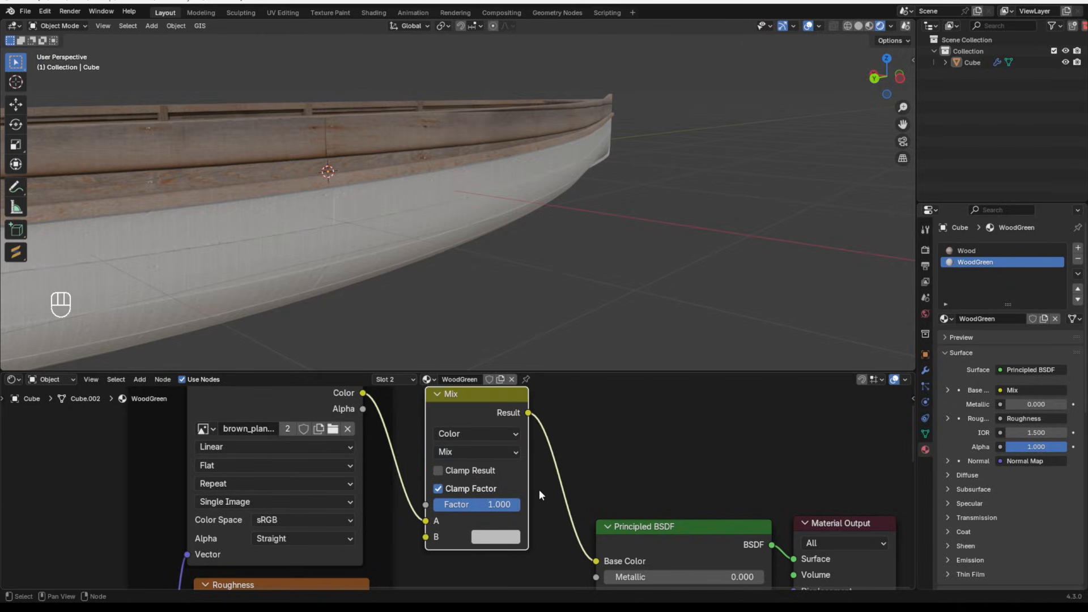
pyautogui.moveTo(447, 505); pyautogui.dragTo(466, 494, button='middle')
pyautogui.moveTo(531, 493)
pyautogui.mouseDown()
pyautogui.moveTo(453, 493)
pyautogui.moveTo(538, 493)
pyautogui.mouseUp()
pyautogui.keyDown('shift'); pyautogui.moveTo(196, 269); pyautogui.dragTo(385, 237, button='middle'); pyautogui.keyUp('shift')
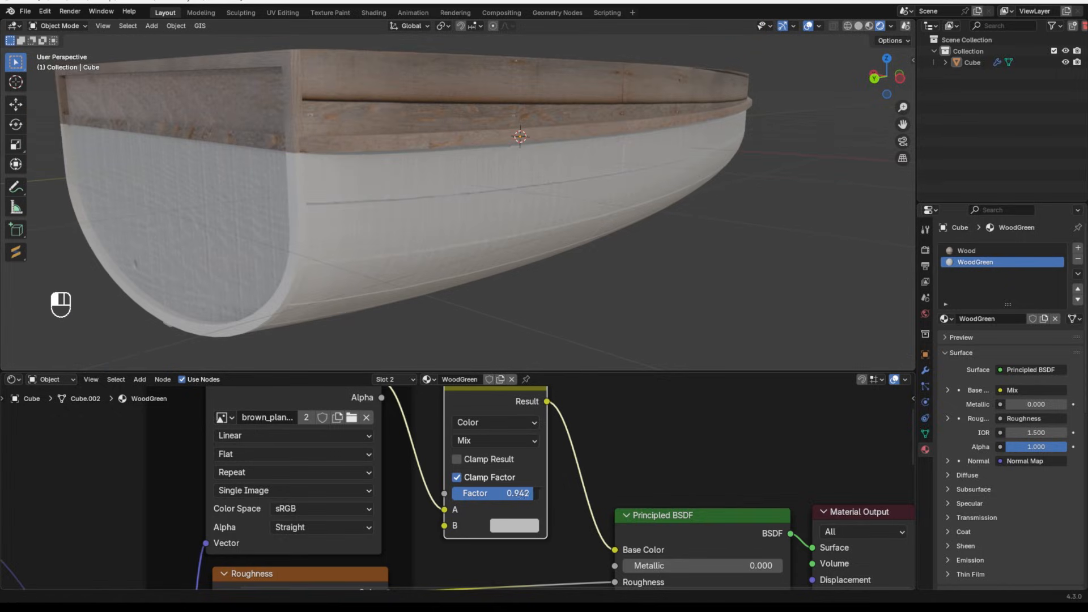
pyautogui.moveTo(516, 493); pyautogui.dragTo(550, 509)
pyautogui.scroll(-2, 586, 508)
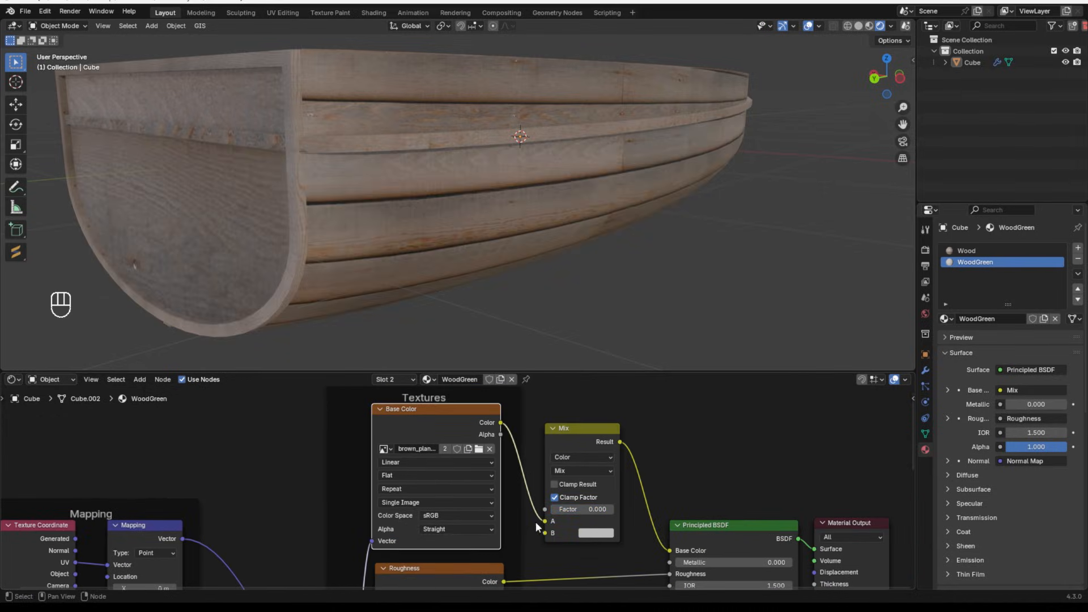
pyautogui.moveTo(550, 509); pyautogui.dragTo(614, 509)
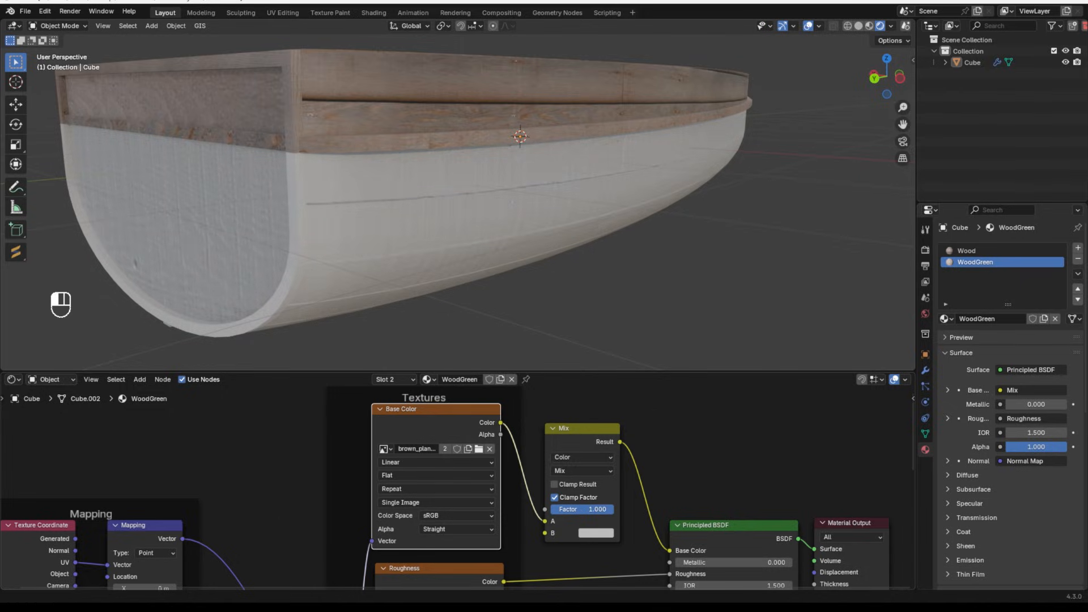
# - Set the color node's blending mode to Multiply at factor 1.000 and inspect the lower hull
pyautogui.click(599, 471)
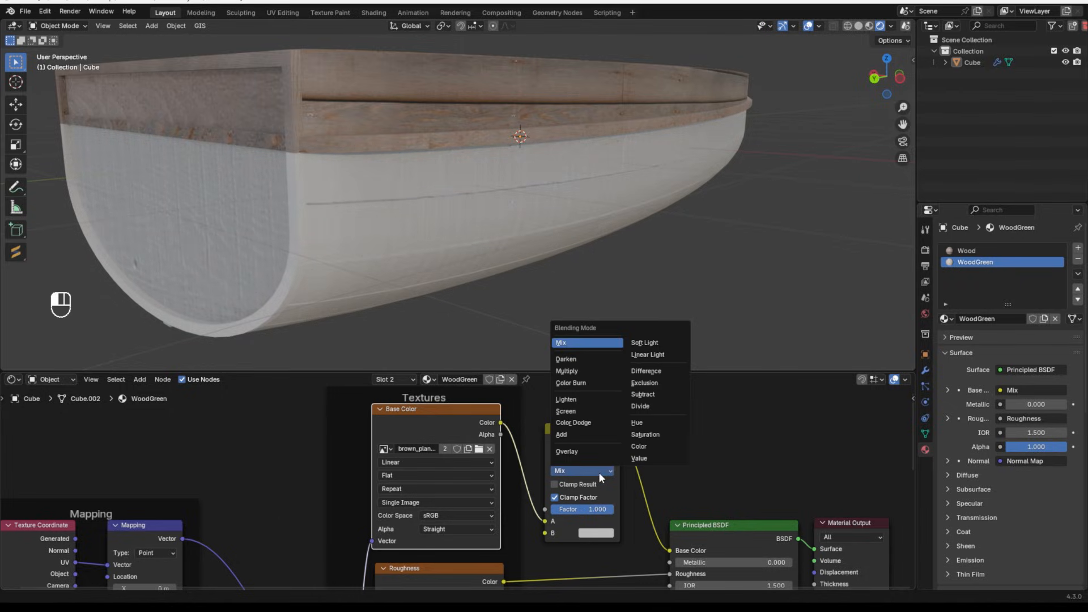
pyautogui.click(570, 377)
pyautogui.moveTo(812, 222)
pyautogui.mouseDown(button='middle')
pyautogui.moveTo(743, 224)
pyautogui.moveTo(798, 230)
pyautogui.mouseUp(button='middle')
pyautogui.moveTo(544, 193); pyautogui.dragTo(567, 238, button='middle')
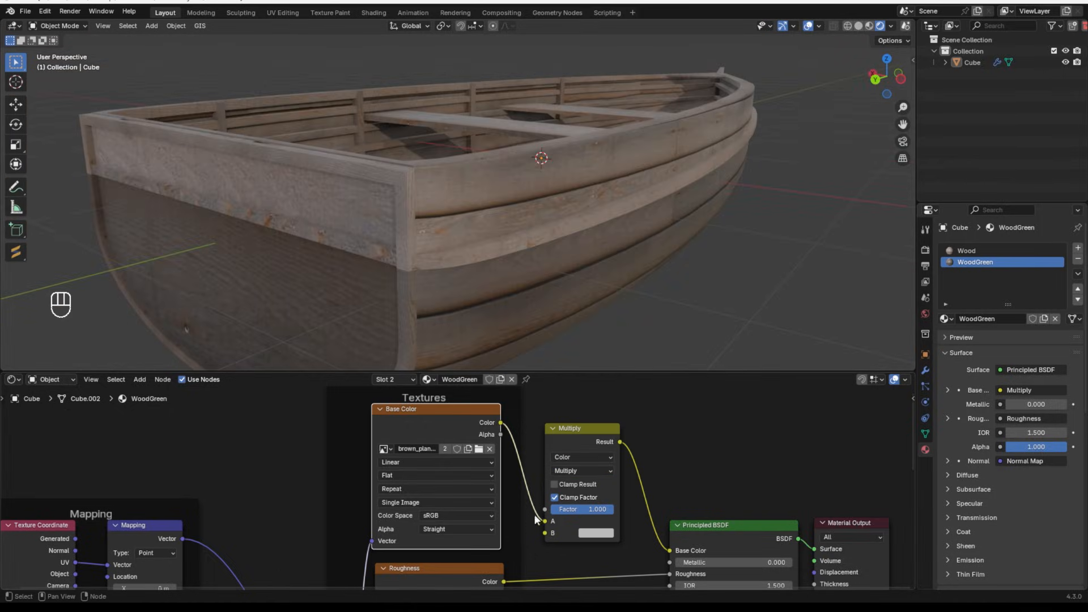
pyautogui.moveTo(576, 512); pyautogui.dragTo(614, 512)
# - Try white and black as the Multiply node's B color and compare their effect on the lower hull
pyautogui.click(589, 533)
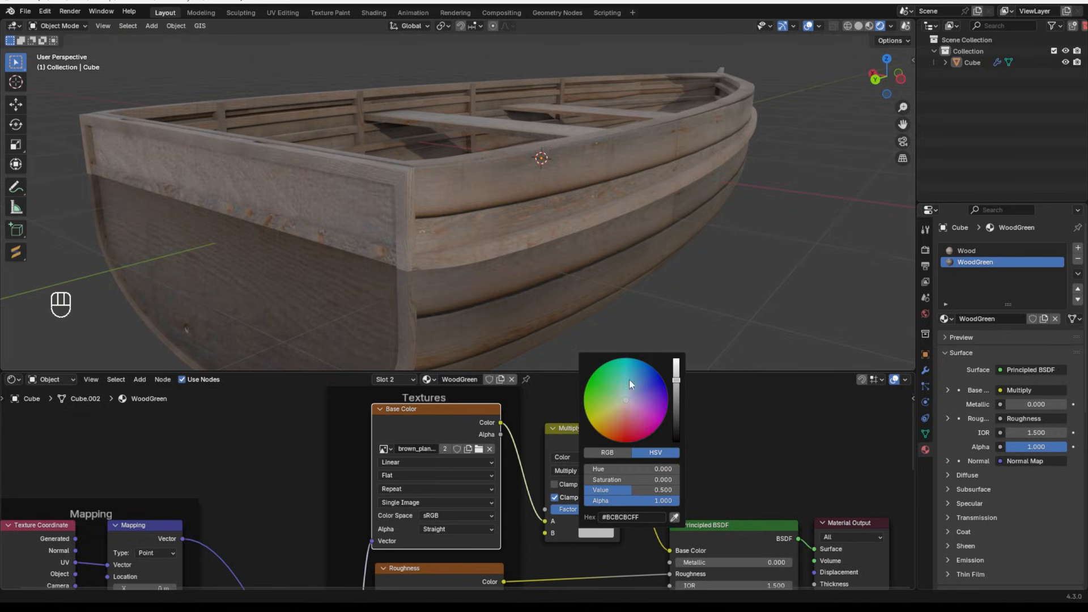
pyautogui.moveTo(477, 276); pyautogui.dragTo(442, 269, button='middle')
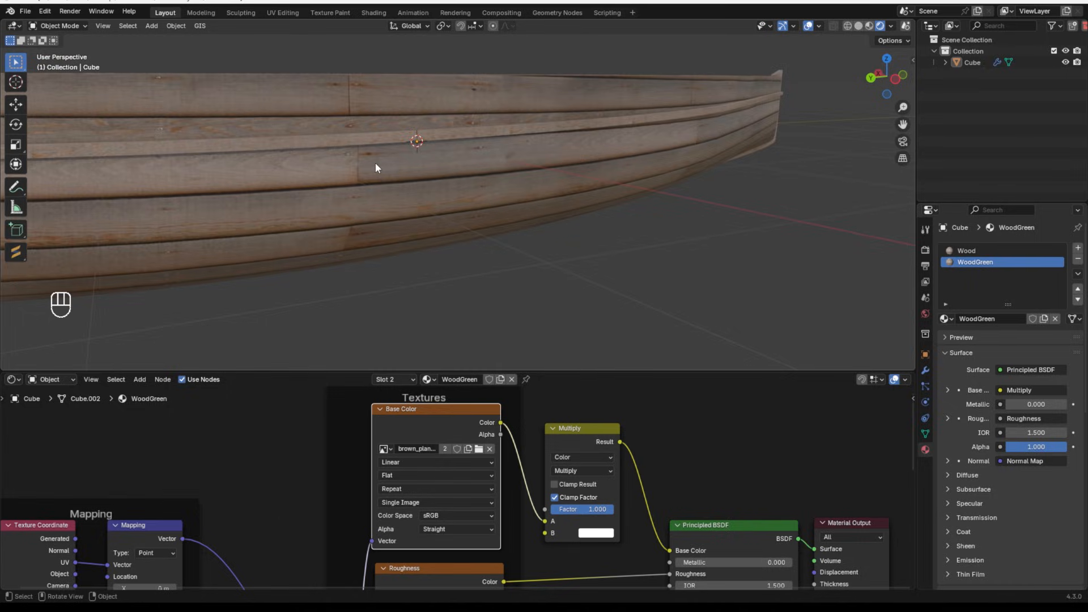
pyautogui.click(597, 533)
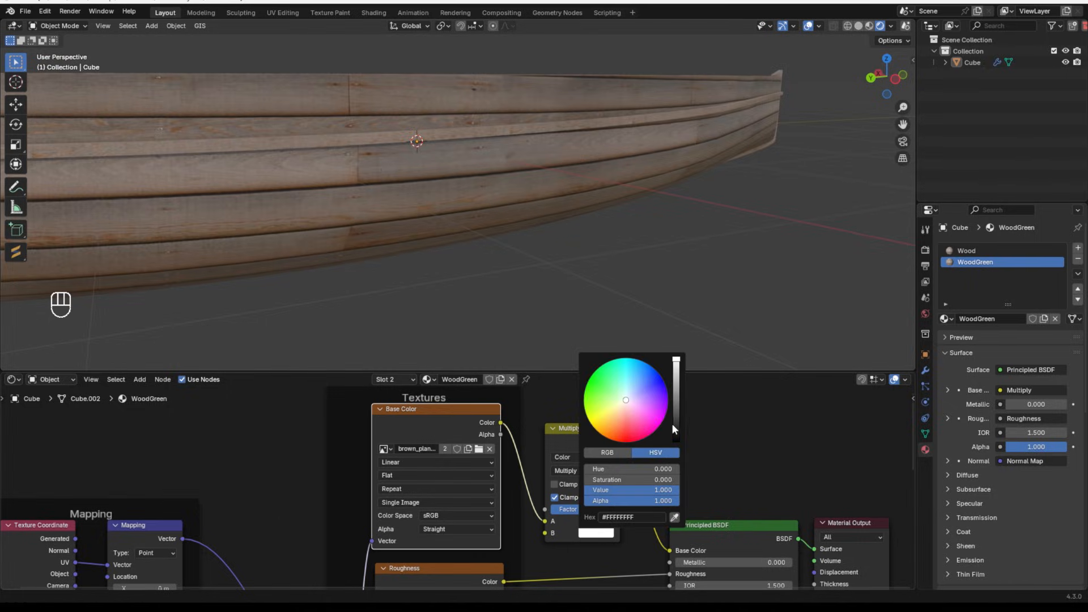
pyautogui.moveTo(672, 423); pyautogui.dragTo(331, 223)
pyautogui.moveTo(332, 224)
pyautogui.mouseDown(button='middle')
pyautogui.moveTo(290, 201)
pyautogui.moveTo(331, 203)
pyautogui.moveTo(344, 222)
pyautogui.mouseUp(button='middle')
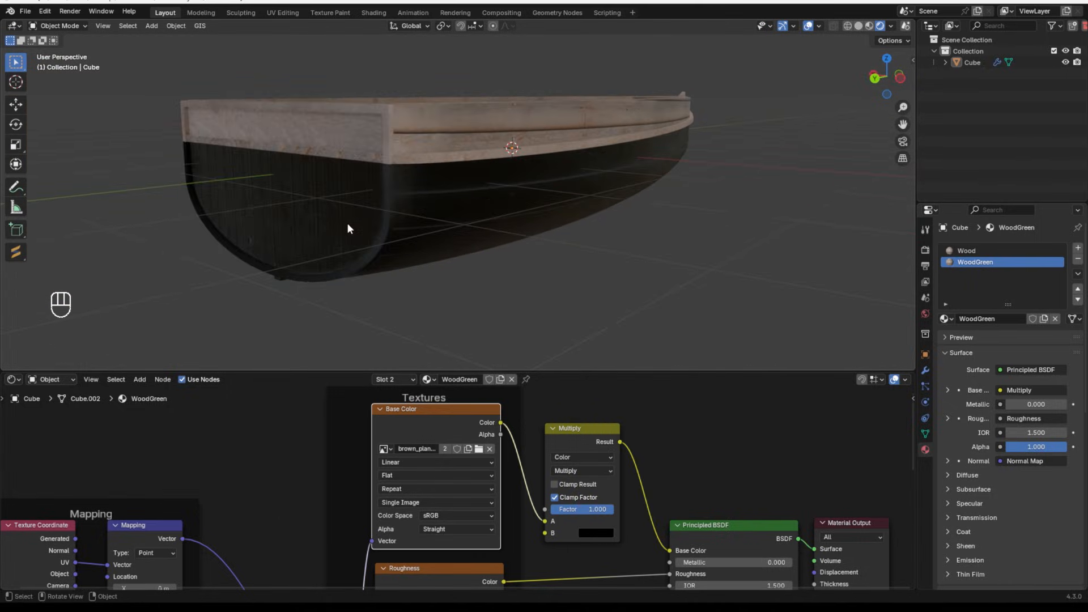
# - Set the Multiply node's B color to green and inspect the painted hull from the side
pyautogui.click(596, 533)
pyautogui.moveTo(677, 378); pyautogui.dragTo(677, 359)
pyautogui.moveTo(610, 407); pyautogui.dragTo(627, 383)
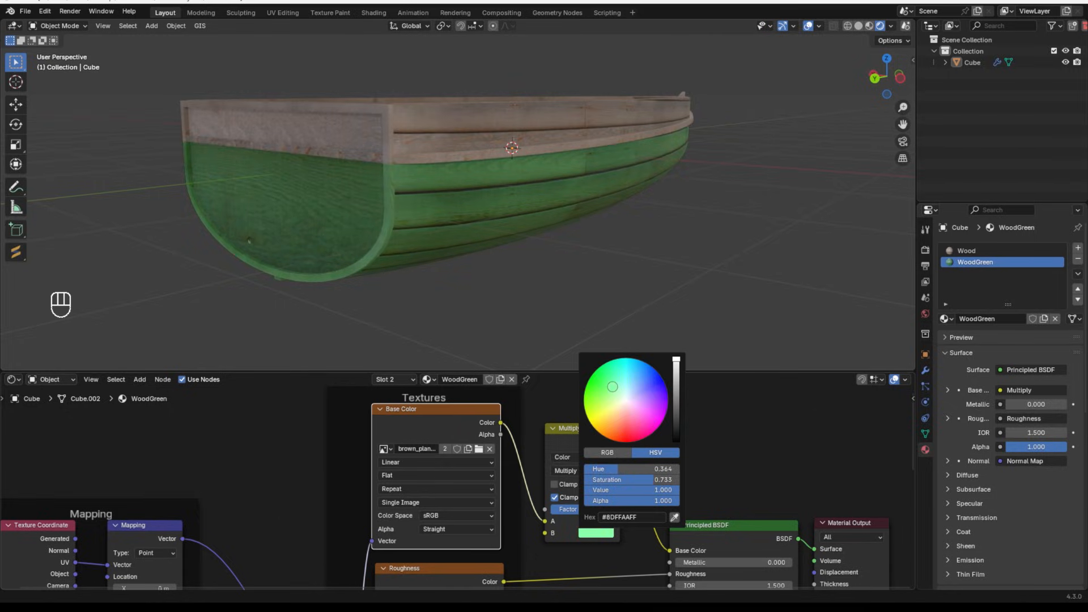
pyautogui.scroll(1, 457, 487)
pyautogui.moveTo(566, 187); pyautogui.dragTo(617, 238, button='middle')
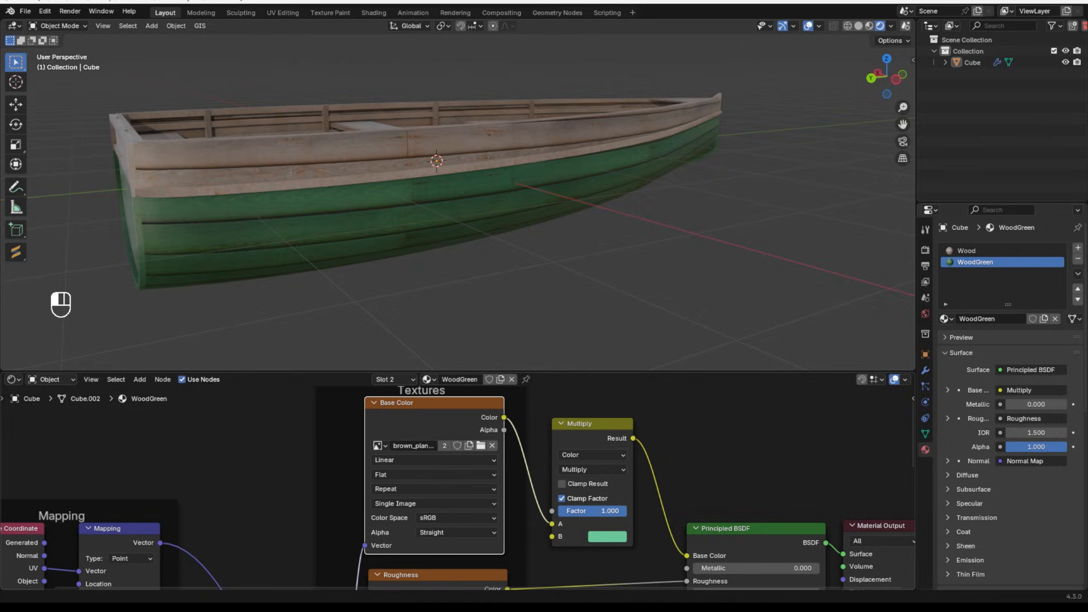
# - Set the color node's blending mode back to Mix at factor 1.000 and darken its B green
pyautogui.click(591, 470)
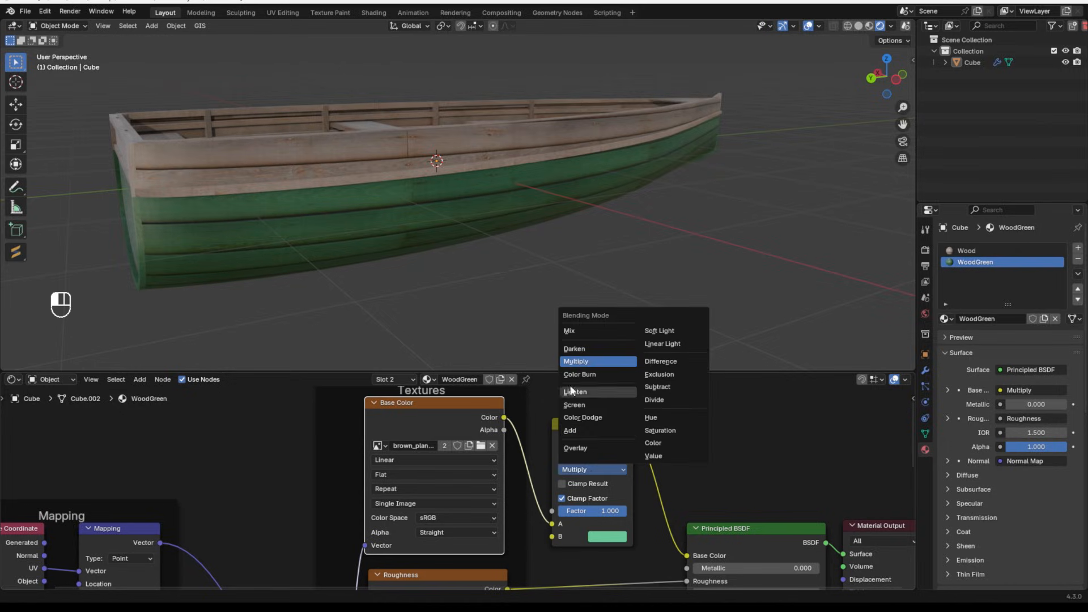
pyautogui.click(569, 331)
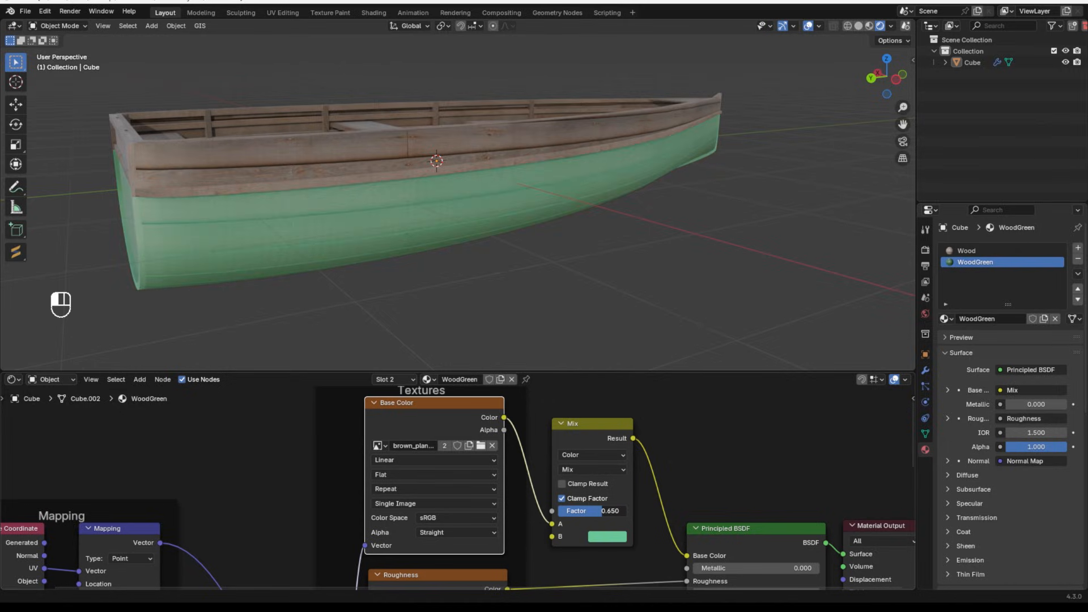
pyautogui.scroll(-2, 426, 468)
pyautogui.click(559, 521)
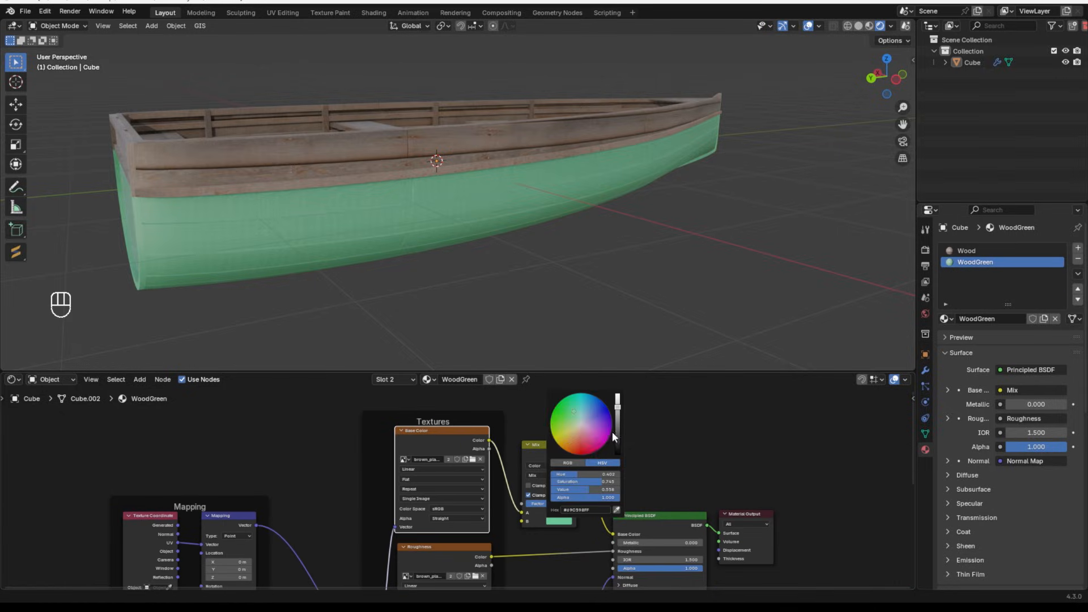
pyautogui.moveTo(612, 436); pyautogui.dragTo(615, 447)
# - Move the Mapping and Textures node groups away from the Mix node to clear space in the WoodGreen material
pyautogui.moveTo(378, 475); pyautogui.dragTo(401, 474, button='middle')
pyautogui.hotkey('ctrl', 'z')
pyautogui.scroll(-5, 397, 439)
pyautogui.moveTo(329, 445); pyautogui.dragTo(468, 571)
pyautogui.scroll(5, 462, 456)
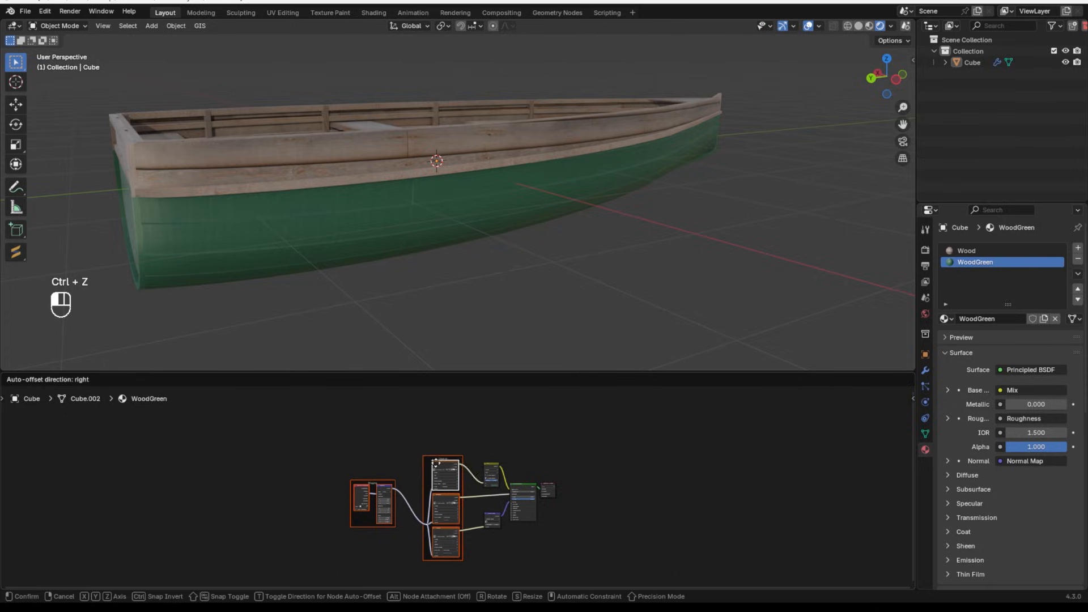
pyautogui.moveTo(430, 448); pyautogui.dragTo(401, 483, button='middle')
pyautogui.scroll(4, 401, 483)
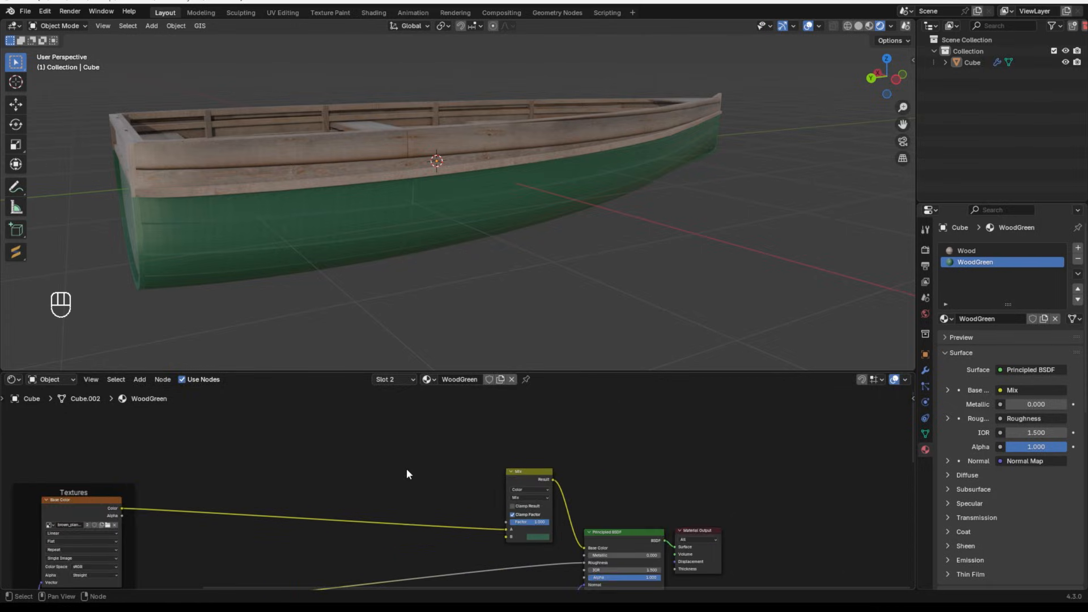
# - Add a Noise Texture node above the Mix node and preview its Fac output on the lower hull
pyautogui.hotkey('shift', 'a')
pyautogui.write('noise')
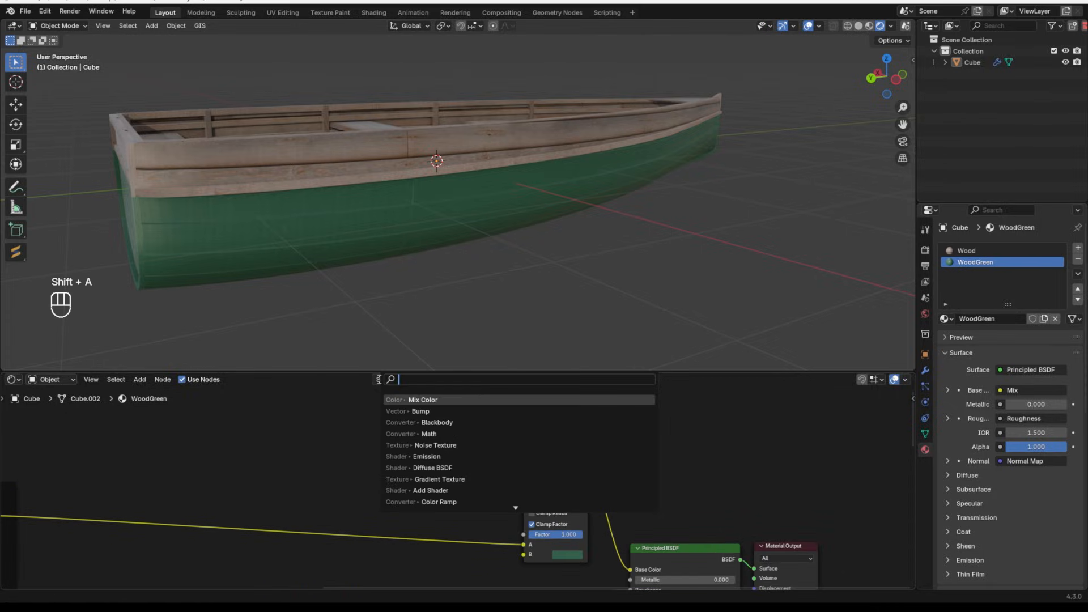
pyautogui.press('Return')
pyautogui.click(333, 395)
pyautogui.keyDown('ctrl'); pyautogui.keyDown('shift'); pyautogui.click(352, 404); pyautogui.keyUp('shift'); pyautogui.keyUp('ctrl')
pyautogui.moveTo(447, 314)
pyautogui.mouseDown(button='middle')
pyautogui.moveTo(475, 300)
pyautogui.moveTo(453, 309)
pyautogui.mouseUp(button='middle')
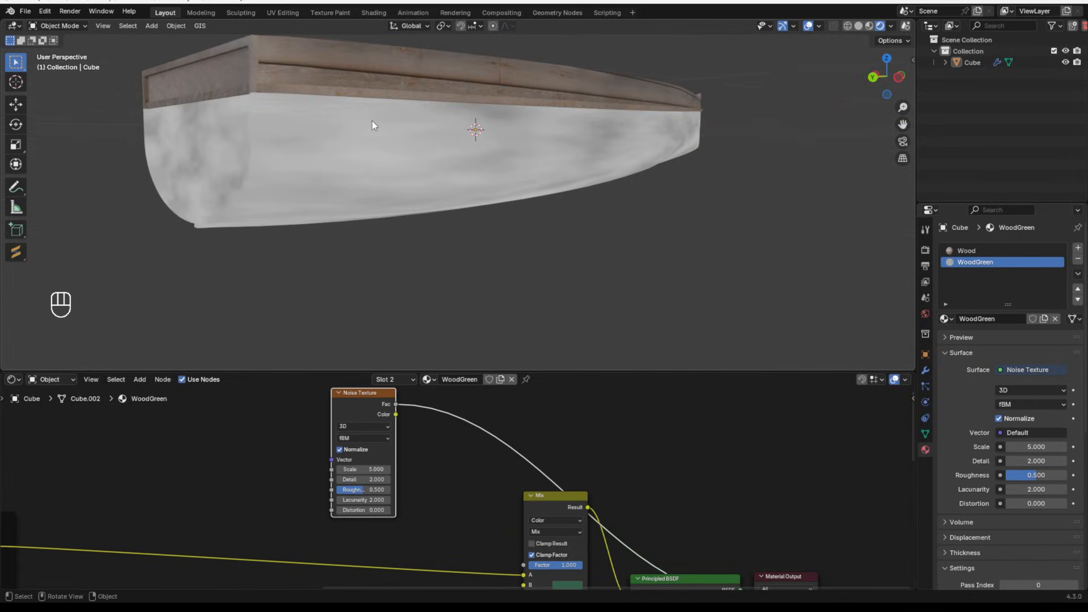
pyautogui.moveTo(371, 125); pyautogui.dragTo(313, 124, button='middle')
# - Insert a Color Ramp node after the Noise Texture's Fac output
pyautogui.hotkey('shift', 'a')
pyautogui.write('c')
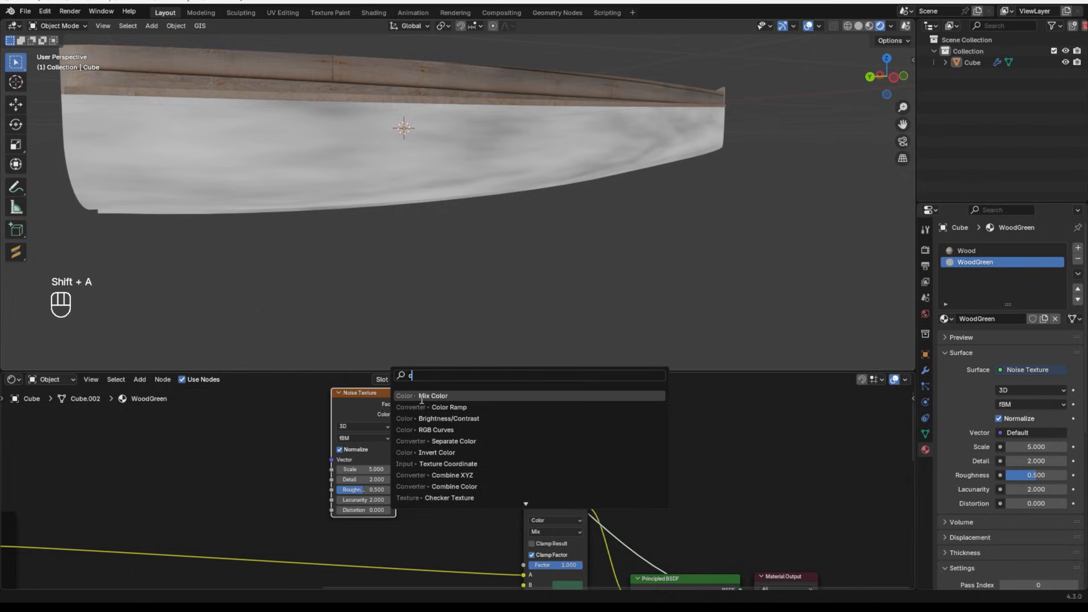
pyautogui.click(448, 407)
pyautogui.click(447, 456)
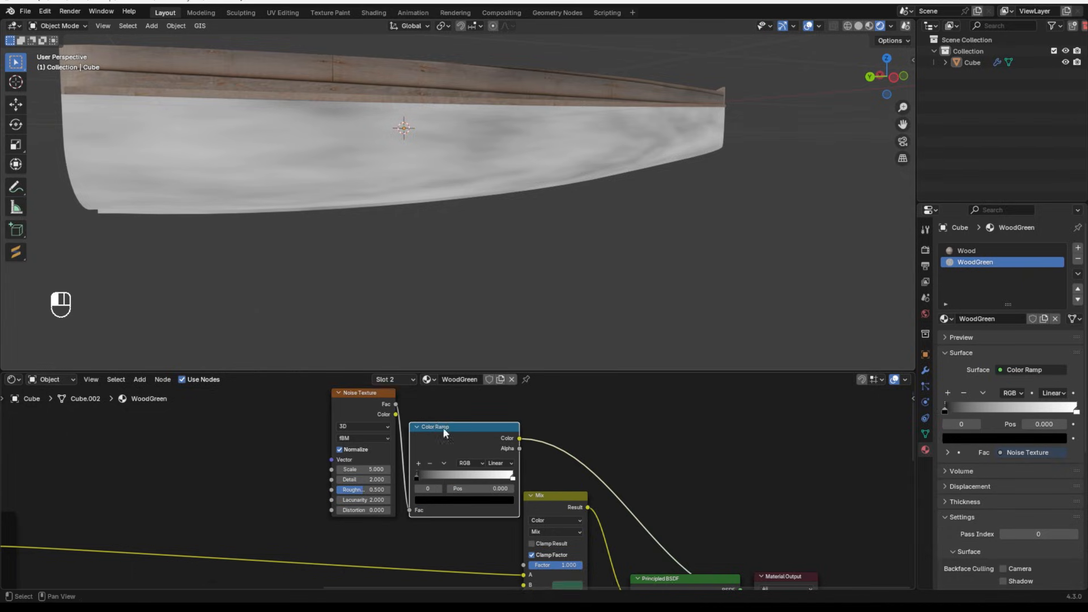
# - Adjust the Color Ramp's stops, connect its Color output to the Mix node's Factor and preview the Mix on the hull
pyautogui.scroll(3, 402, 480)
pyautogui.moveTo(344, 492); pyautogui.dragTo(380, 493)
pyautogui.moveTo(521, 496)
pyautogui.mouseDown()
pyautogui.moveTo(400, 493)
pyautogui.moveTo(524, 491)
pyautogui.mouseUp()
pyautogui.moveTo(459, 498); pyautogui.dragTo(345, 505)
pyautogui.scroll(-3, 345, 504)
pyautogui.moveTo(505, 535); pyautogui.dragTo(502, 549)
pyautogui.moveTo(519, 504); pyautogui.dragTo(532, 514)
pyautogui.scroll(2, 442, 294)
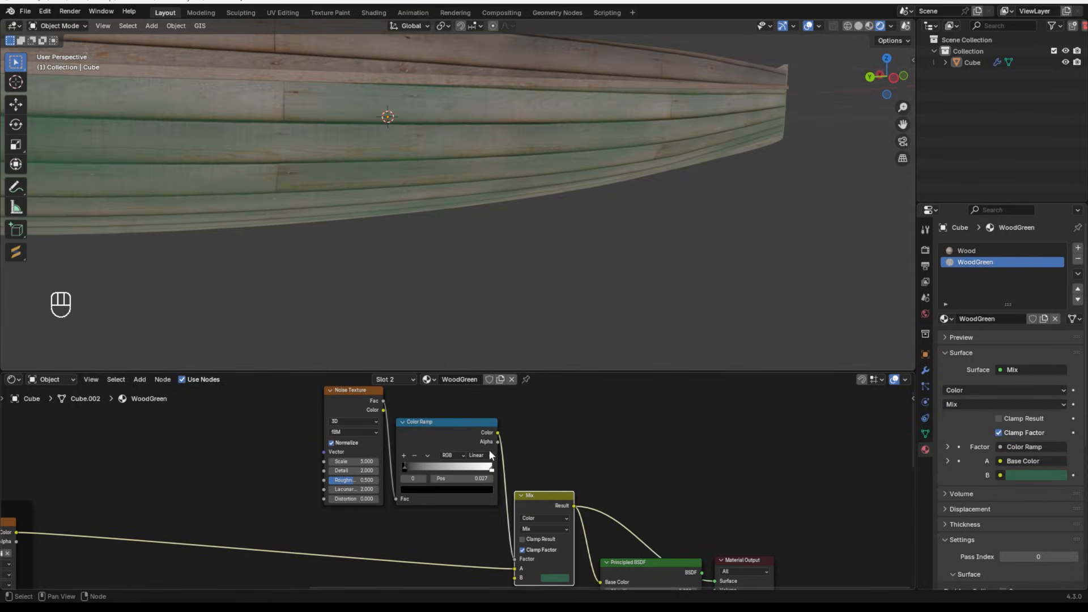
# - Bring the Color Ramp's stops close together with white at 0.514 and set the Noise Texture's scale to 6.200
pyautogui.scroll(2, 491, 455)
pyautogui.moveTo(397, 469); pyautogui.dragTo(439, 473)
pyautogui.scroll(-4, 484, 217)
pyautogui.moveTo(485, 217); pyautogui.dragTo(520, 219, button='middle')
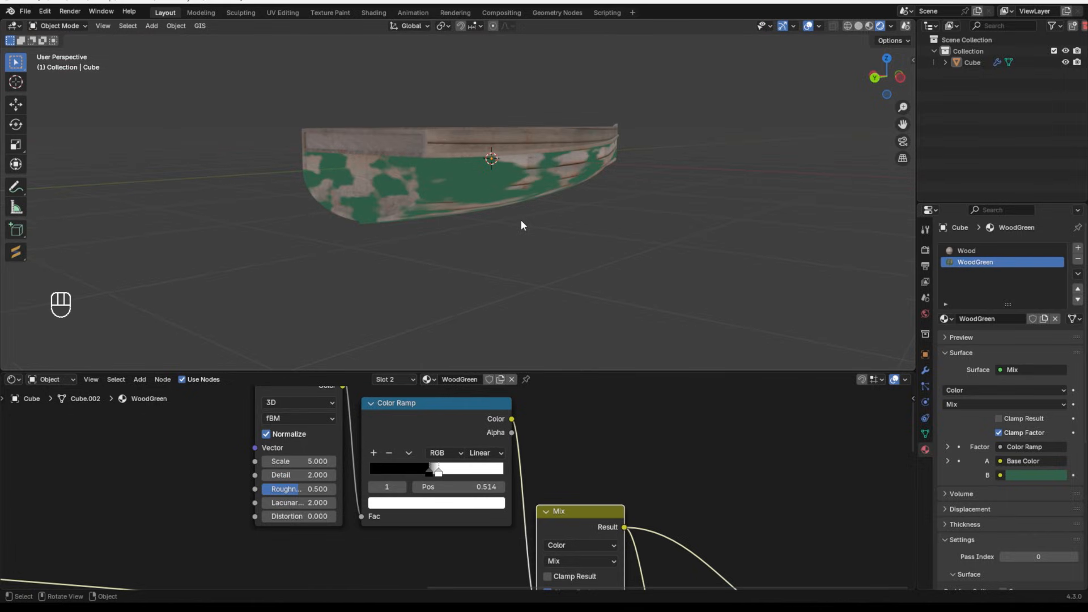
pyautogui.moveTo(295, 462); pyautogui.dragTo(317, 462)
pyautogui.moveTo(340, 453); pyautogui.dragTo(448, 454, button='middle')
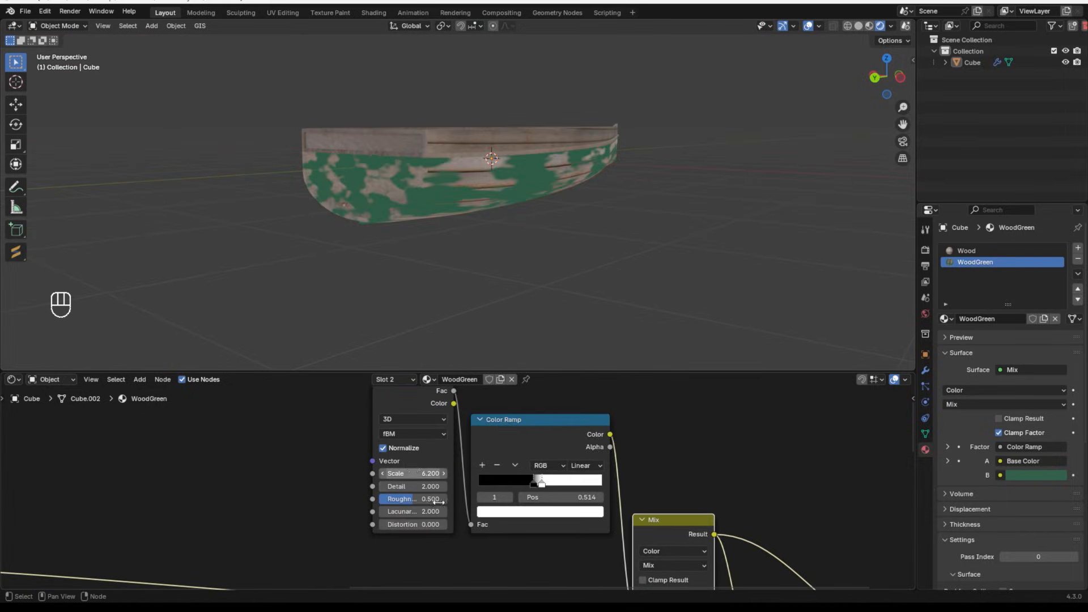
# - Move the Noise Texture node away from the Color Ramp to make room, and view the hull's stern
pyautogui.moveTo(411, 425); pyautogui.dragTo(332, 450)
pyautogui.moveTo(331, 450); pyautogui.dragTo(412, 494, button='middle')
pyautogui.moveTo(498, 318); pyautogui.dragTo(537, 264, button='middle')
pyautogui.moveTo(190, 179); pyautogui.dragTo(266, 193, button='middle')
pyautogui.scroll(-2, 425, 479)
pyautogui.hotkey('ctrl', 't')
pyautogui.keyDown('ctrl'); pyautogui.hscroll(-3, 376, 494); pyautogui.keyUp('ctrl')
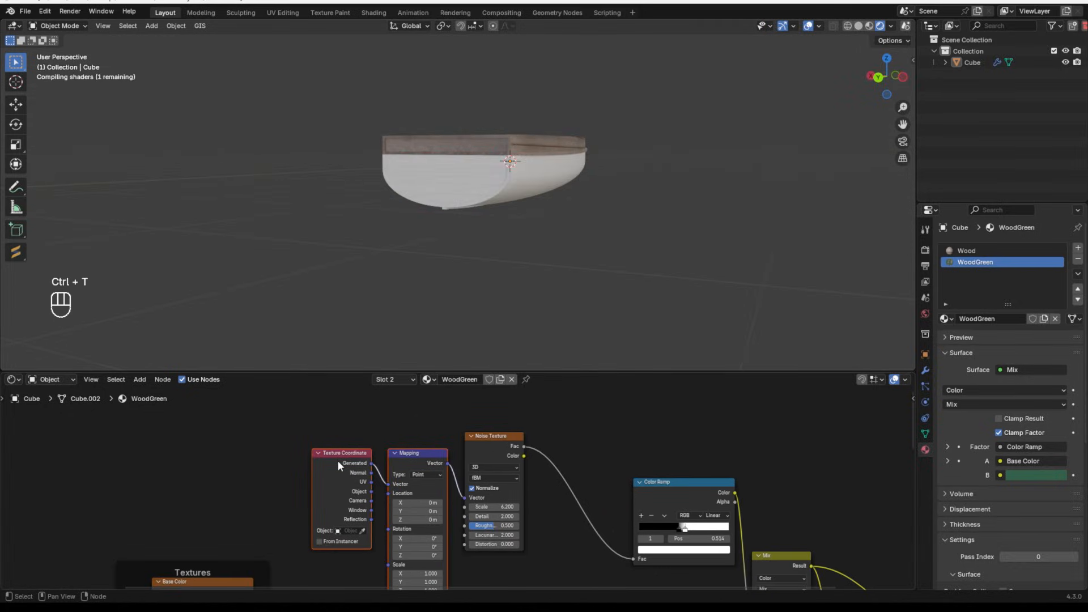
pyautogui.moveTo(397, 473); pyautogui.dragTo(397, 472)
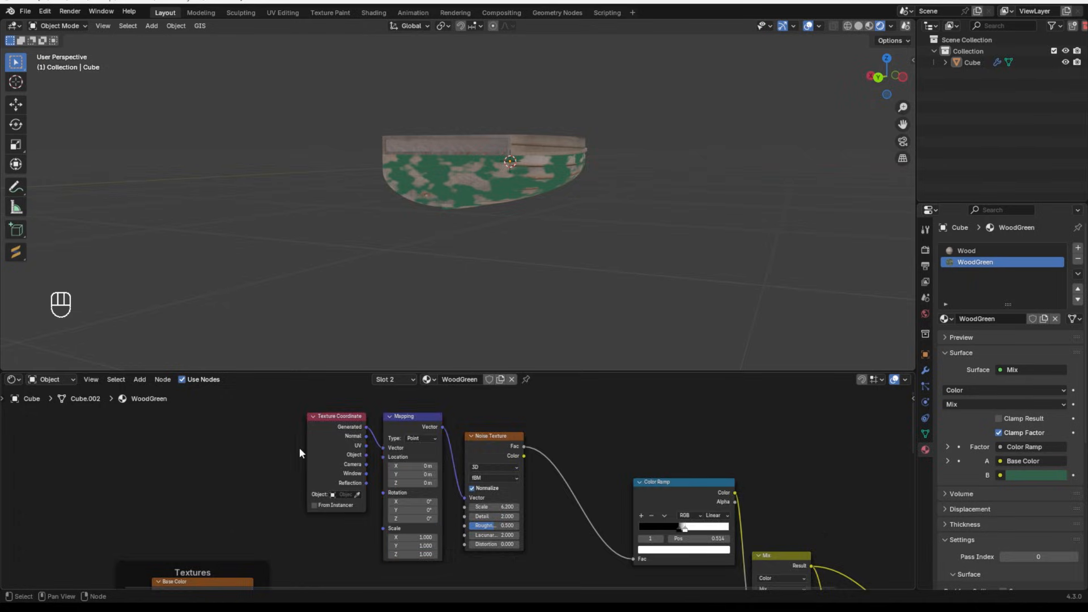
pyautogui.scroll(3, 299, 447)
pyautogui.scroll(-2, 457, 498)
pyautogui.scroll(1, 457, 498)
pyautogui.moveTo(287, 408); pyautogui.dragTo(410, 451)
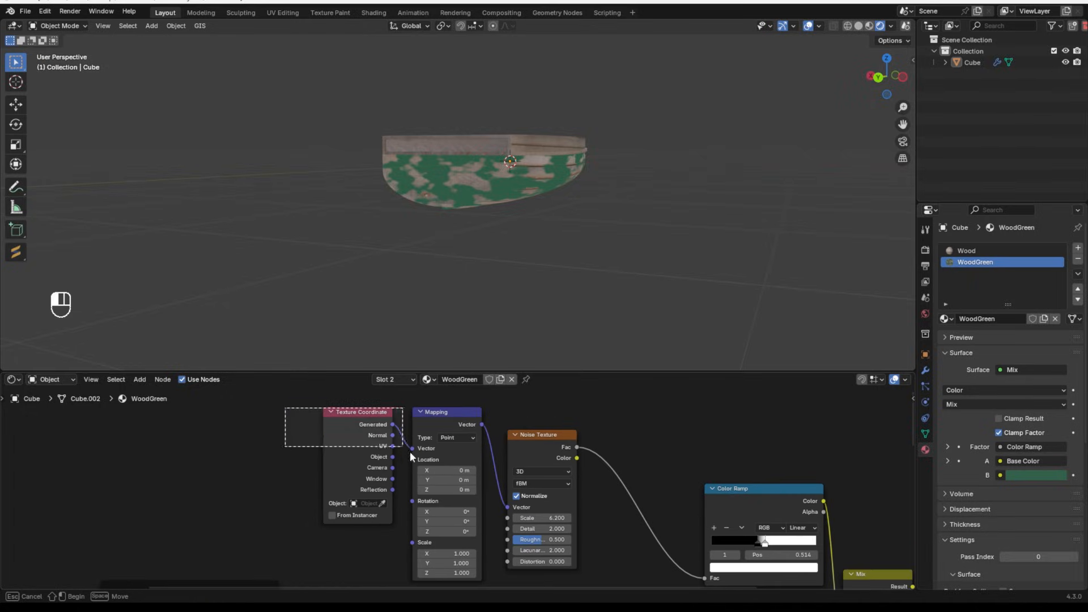
pyautogui.hotkey('ctrl', 't')
pyautogui.press('x')
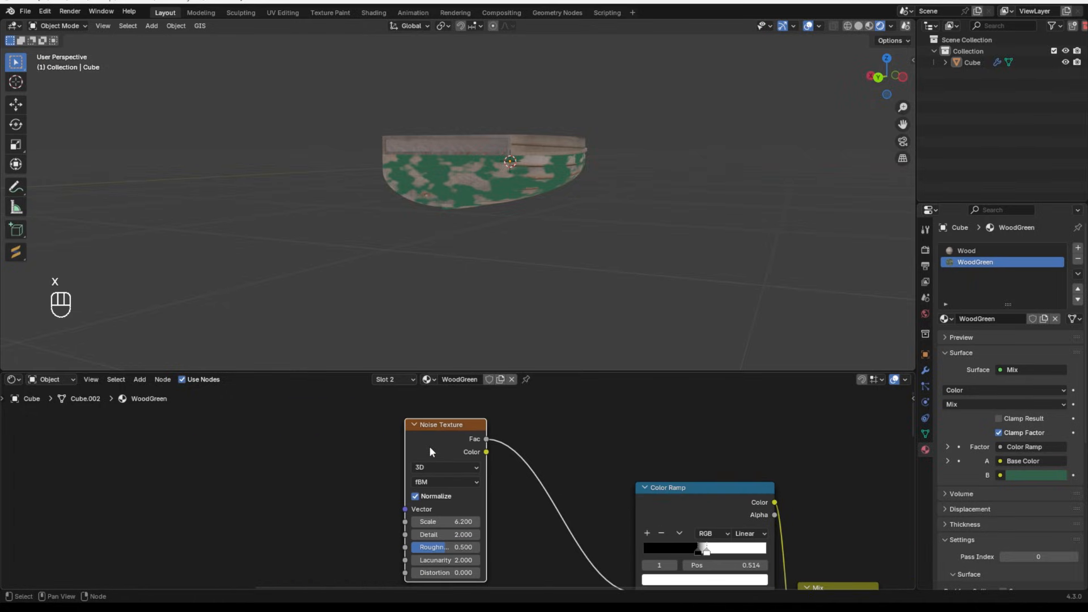
# - Add Texture Coordinate and Mapping nodes to the Noise Texture, feed the Mapping from Object coordinates and inspect the stern
pyautogui.hotkey('ctrl', 't')
pyautogui.moveTo(364, 467); pyautogui.dragTo(488, 441, button='middle')
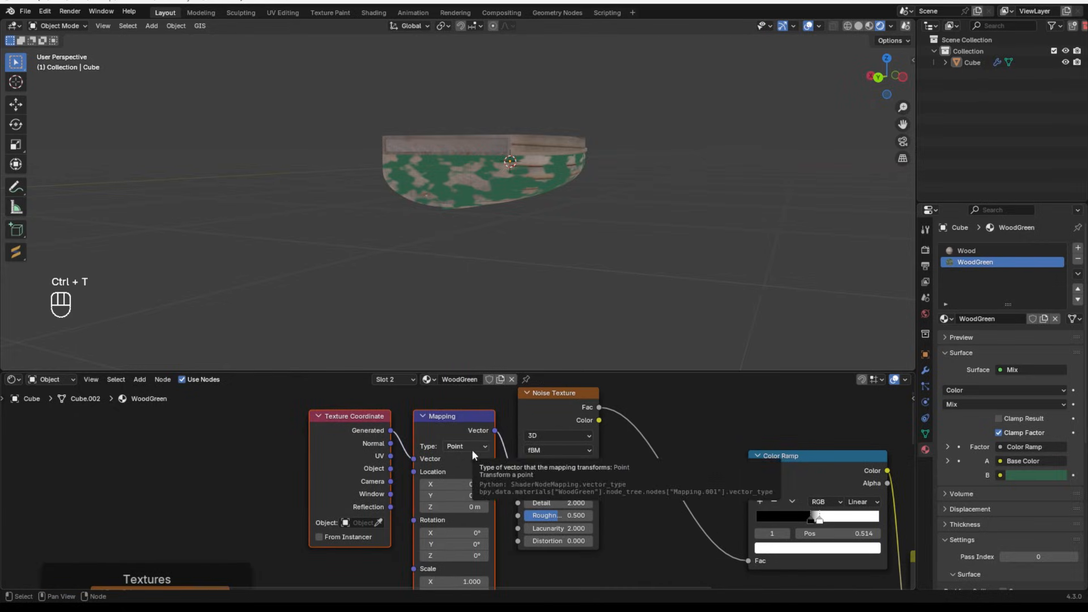
pyautogui.moveTo(482, 346)
pyautogui.mouseDown(button='middle')
pyautogui.moveTo(501, 301)
pyautogui.moveTo(487, 340)
pyautogui.mouseUp(button='middle')
pyautogui.hotkey('alt', 'a')
pyautogui.moveTo(390, 468); pyautogui.dragTo(414, 459)
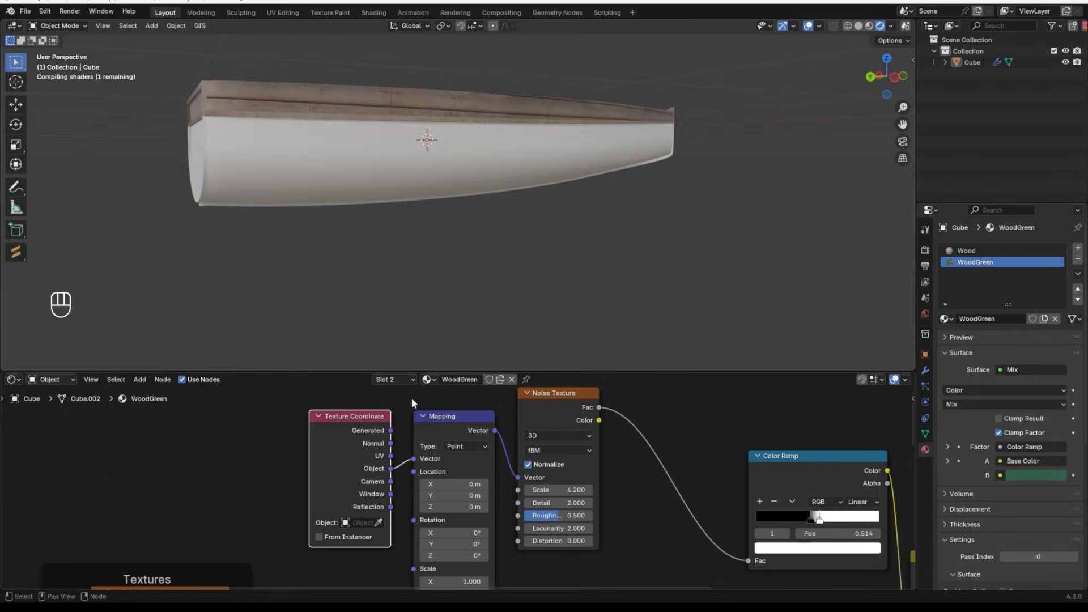
pyautogui.keyDown('shift'); pyautogui.moveTo(356, 267); pyautogui.dragTo(403, 294, button='middle'); pyautogui.keyUp('shift')
pyautogui.click(443, 200)
pyautogui.moveTo(443, 200)
pyautogui.mouseDown(button='middle')
pyautogui.moveTo(462, 212)
pyautogui.moveTo(425, 203)
pyautogui.mouseUp(button='middle')
pyautogui.scroll(3, 436, 209)
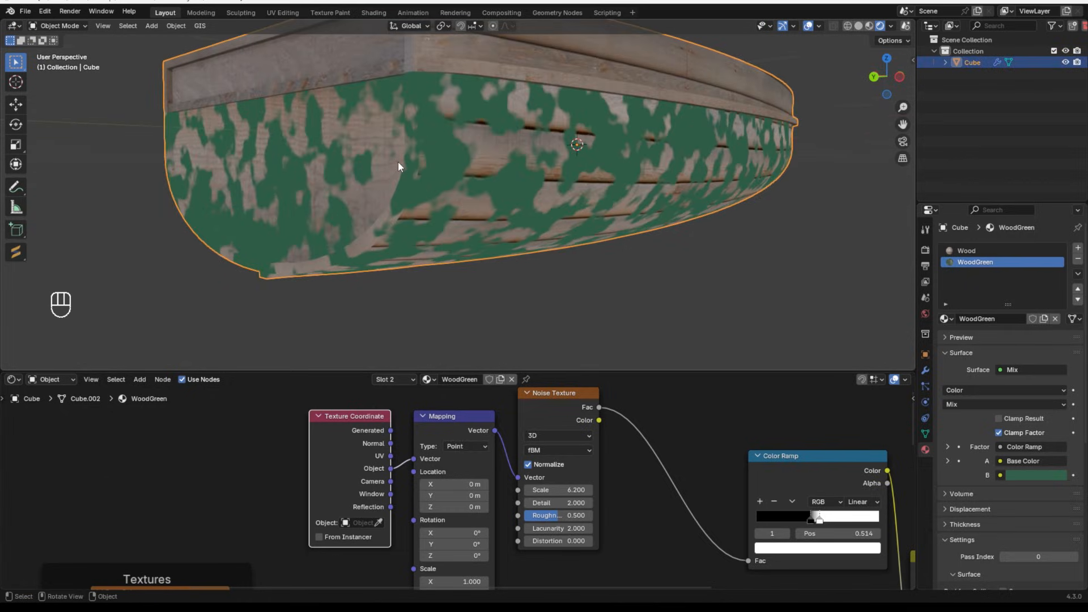
# - Set the Noise Texture's scale to 3.200, detail to 7.200 and roughness to 0.817 for finer worn patches
pyautogui.scroll(1, 487, 476)
pyautogui.moveTo(498, 476)
pyautogui.mouseDown()
pyautogui.moveTo(428, 476)
pyautogui.moveTo(510, 490)
pyautogui.mouseUp()
pyautogui.scroll(3, 410, 217)
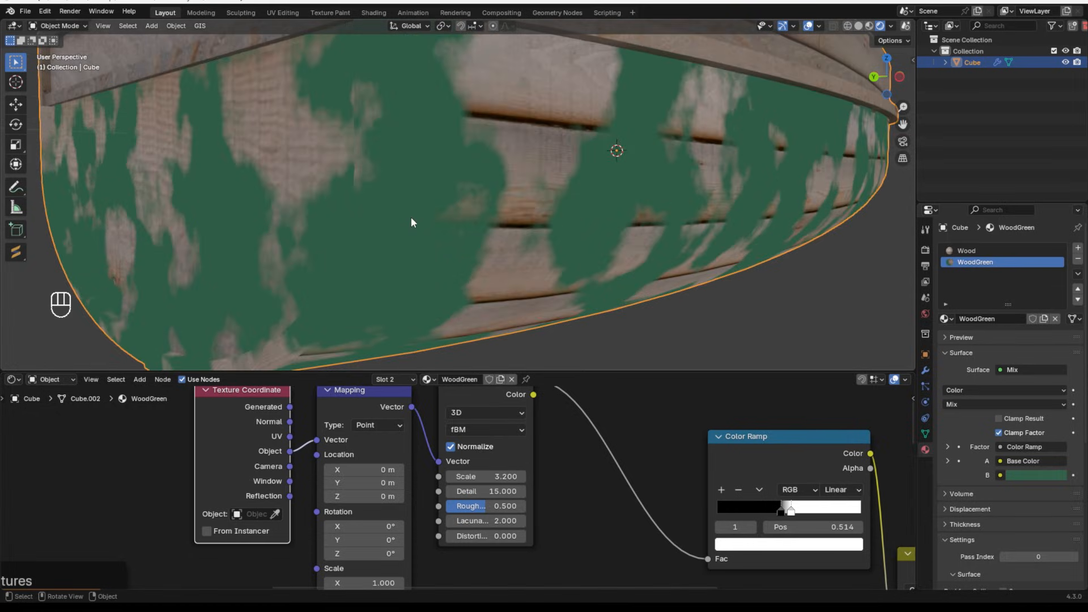
pyautogui.scroll(6, 464, 125)
pyautogui.scroll(-5, 489, 195)
pyautogui.moveTo(483, 510)
pyautogui.mouseDown()
pyautogui.moveTo(521, 510)
pyautogui.moveTo(479, 491)
pyautogui.mouseUp()
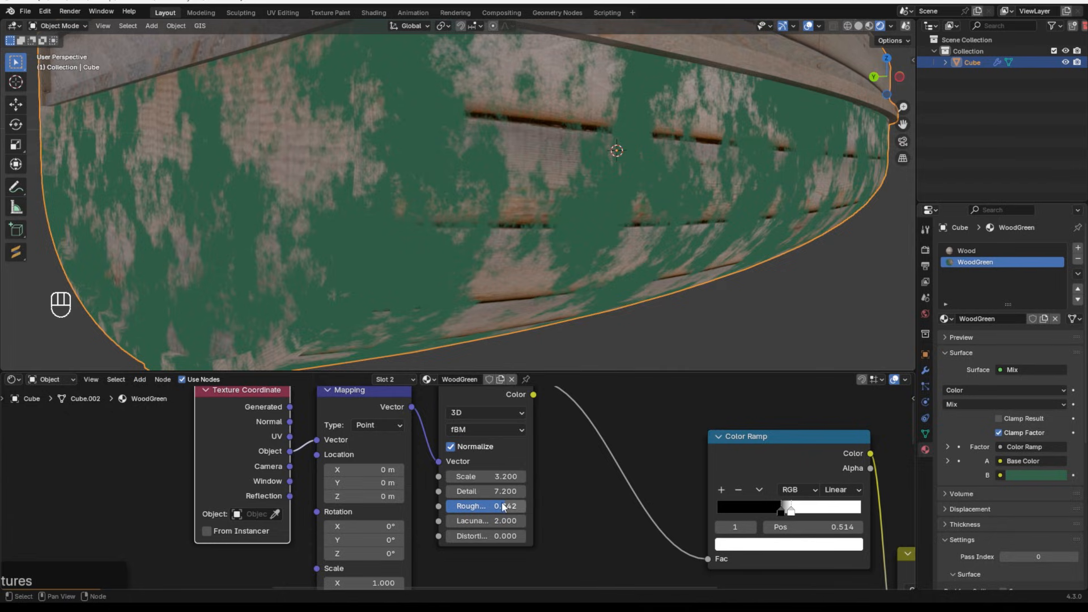
# - Soften the noise Color Ramp by moving the black stop to the start and the white stop to 0.545
pyautogui.moveTo(732, 510); pyautogui.dragTo(362, 497, button='middle')
pyautogui.moveTo(405, 497); pyautogui.dragTo(435, 497)
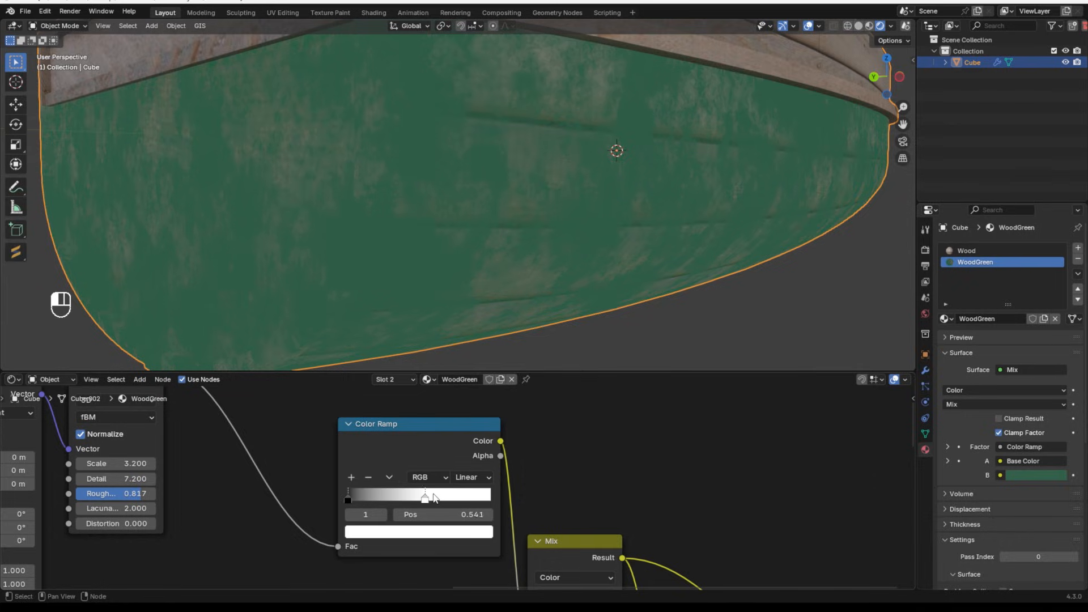
pyautogui.scroll(-6, 491, 216)
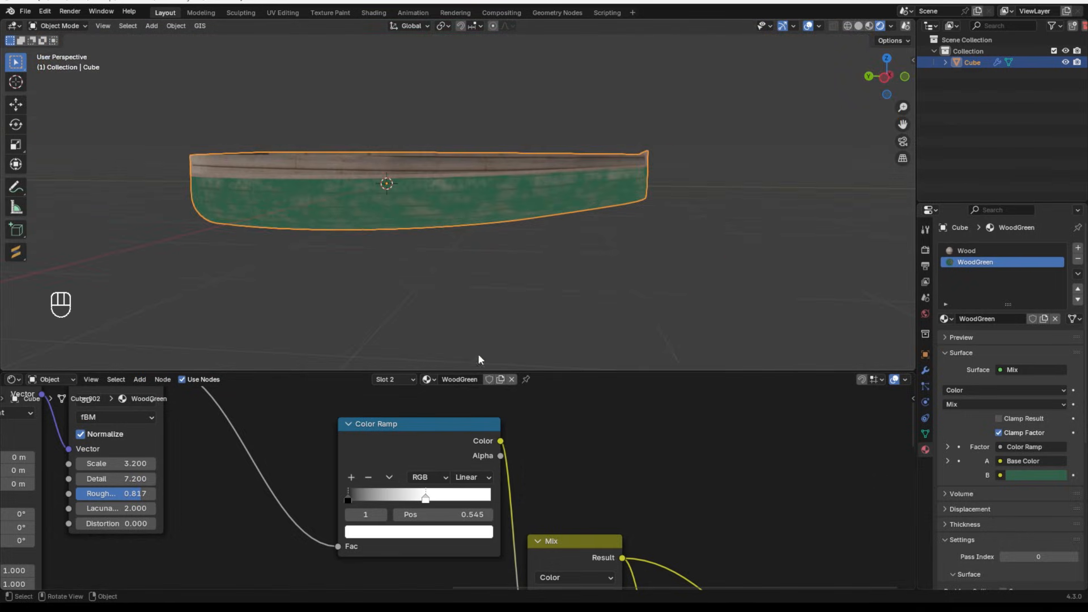
# - Try a scale of 0.400 in X and Y on the noise's Mapping node and inspect the hull's side
pyautogui.scroll(-4, 527, 499)
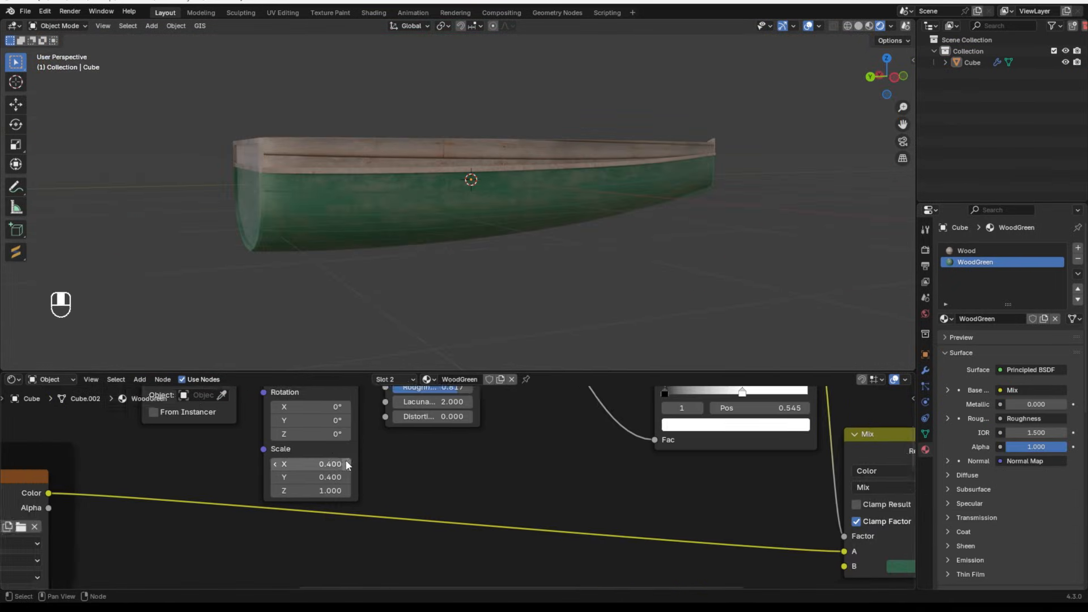
pyautogui.scroll(2, 284, 462)
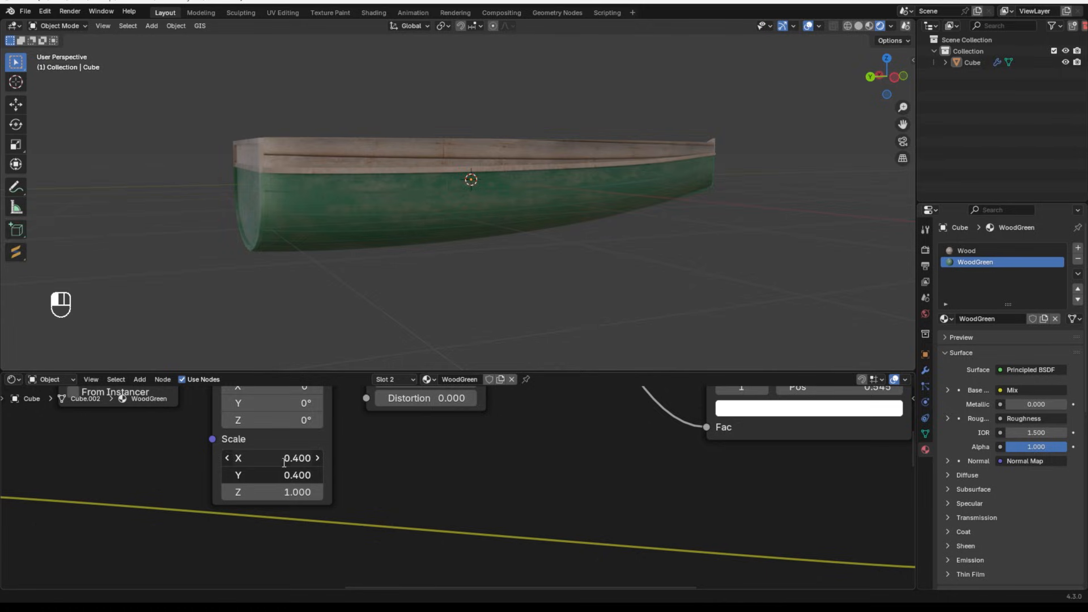
pyautogui.write('0.4')
pyautogui.press('Return')
pyautogui.moveTo(510, 317); pyautogui.dragTo(389, 239, button='middle')
pyautogui.moveTo(643, 201); pyautogui.dragTo(519, 234, button='middle')
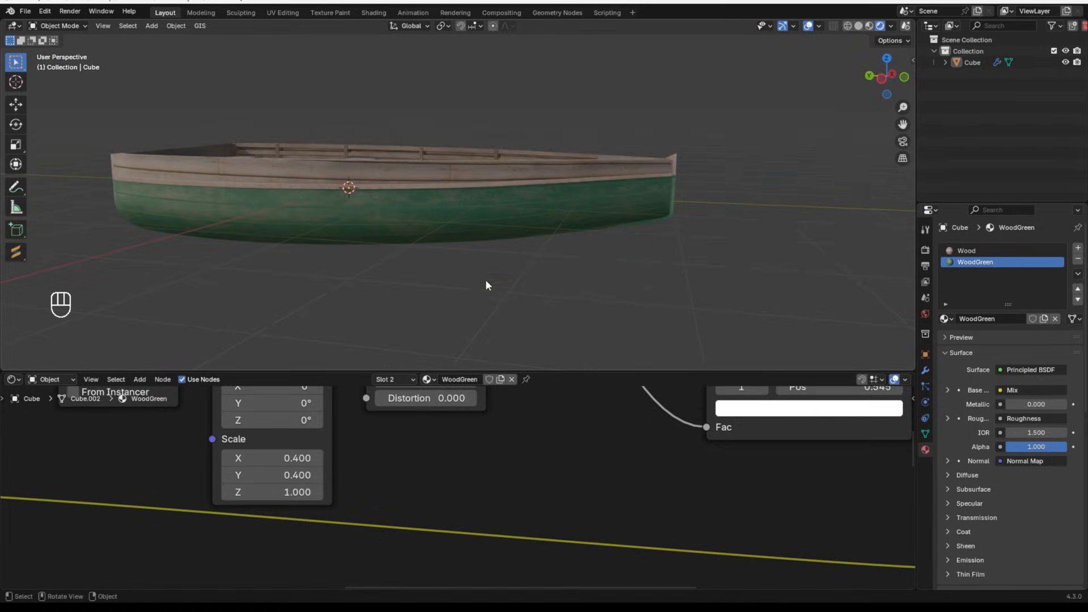
# - Set the noise Mapping node's scale to 0.200 in X and Y and 1.000 in Z
pyautogui.moveTo(283, 458)
pyautogui.mouseDown()
pyautogui.moveTo(283, 492)
pyautogui.moveTo(281, 475)
pyautogui.mouseUp()
pyautogui.click(416, 467)
pyautogui.write('0.2')
pyautogui.press('Return')
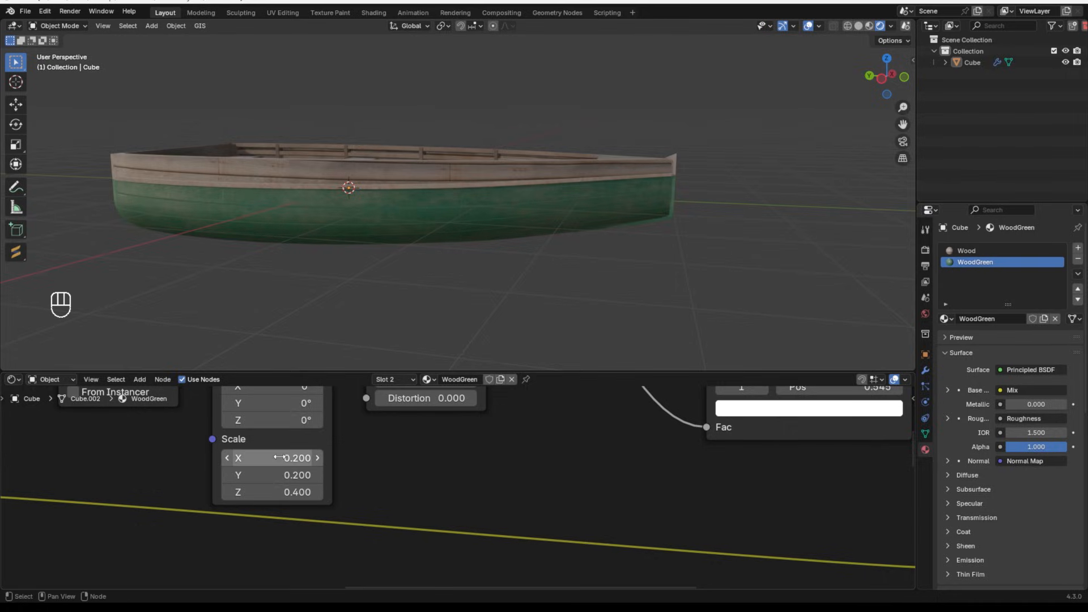
pyautogui.click(286, 488)
pyautogui.write('1')
pyautogui.press('Return')
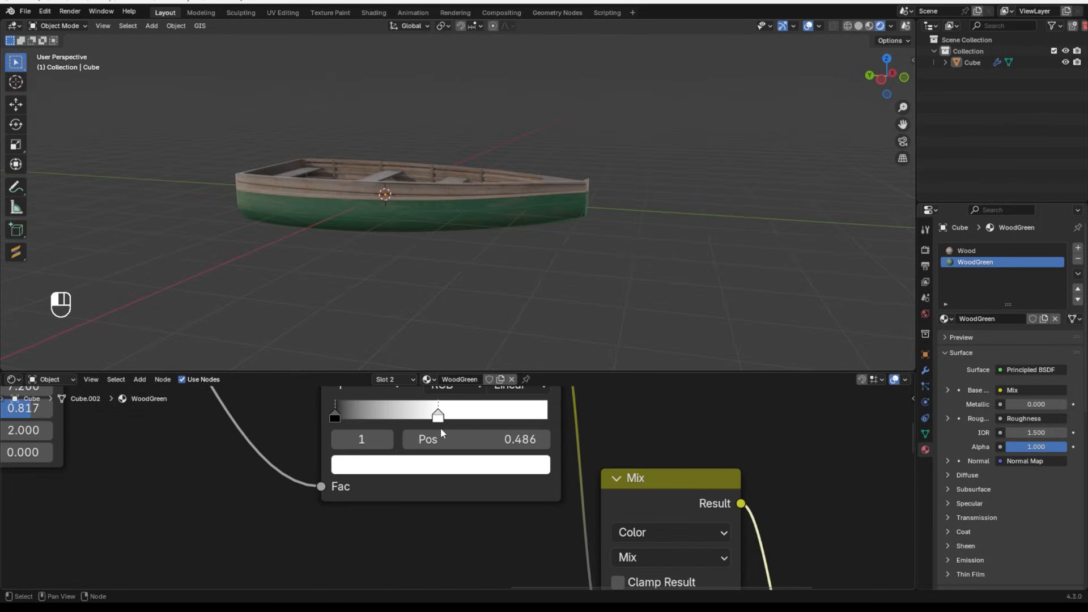
# - Set the noise Color Ramp's white stop to 0.532 and inspect the worn paint around the hull and stern
pyautogui.moveTo(440, 427); pyautogui.dragTo(448, 428)
pyautogui.moveTo(441, 289); pyautogui.dragTo(522, 251, button='middle')
pyautogui.scroll(4, 516, 249)
pyautogui.scroll(2, 522, 251)
pyautogui.scroll(-3, 281, 188)
pyautogui.moveTo(275, 187); pyautogui.dragTo(297, 185, button='middle')
pyautogui.scroll(-3, 393, 194)
pyautogui.moveTo(395, 200); pyautogui.dragTo(579, 170, button='middle')
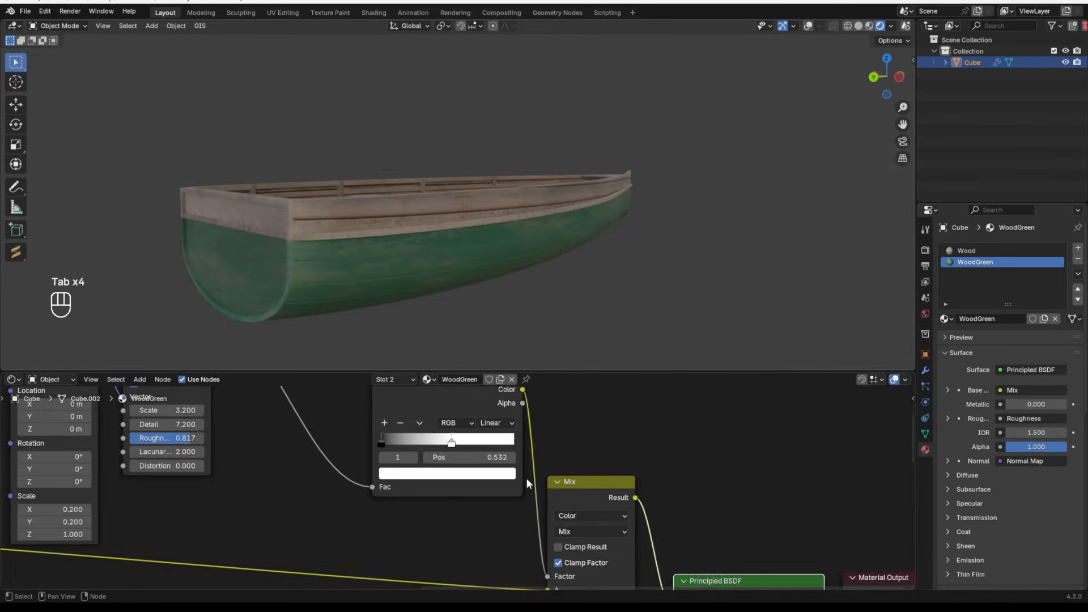
# - Insert a Color Ramp node between the Roughness texture and the Principled BSDF's Roughness input
pyautogui.scroll(-5, 526, 478)
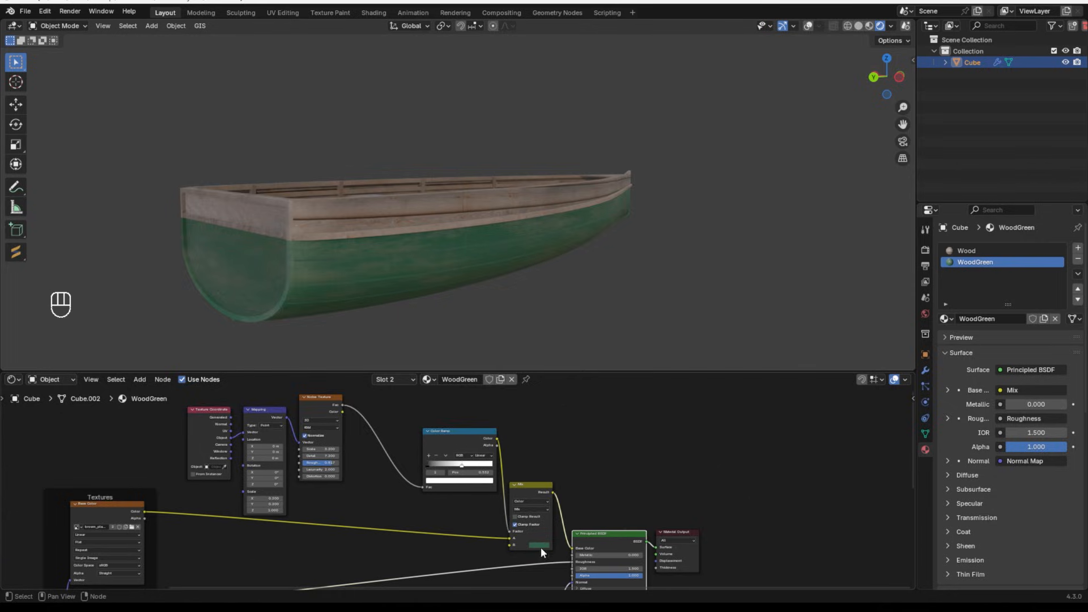
pyautogui.moveTo(515, 541); pyautogui.dragTo(526, 514, button='middle')
pyautogui.moveTo(601, 328); pyautogui.dragTo(641, 304, button='middle')
pyautogui.scroll(3, 473, 476)
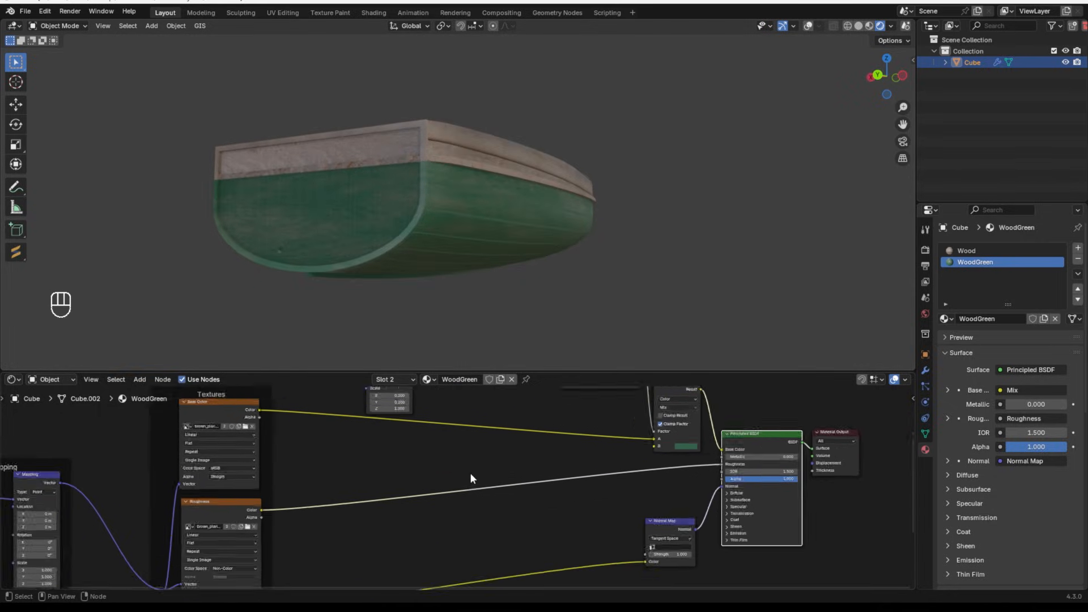
pyautogui.hotkey('shift', 'a')
pyautogui.click(442, 384)
pyautogui.write('c')
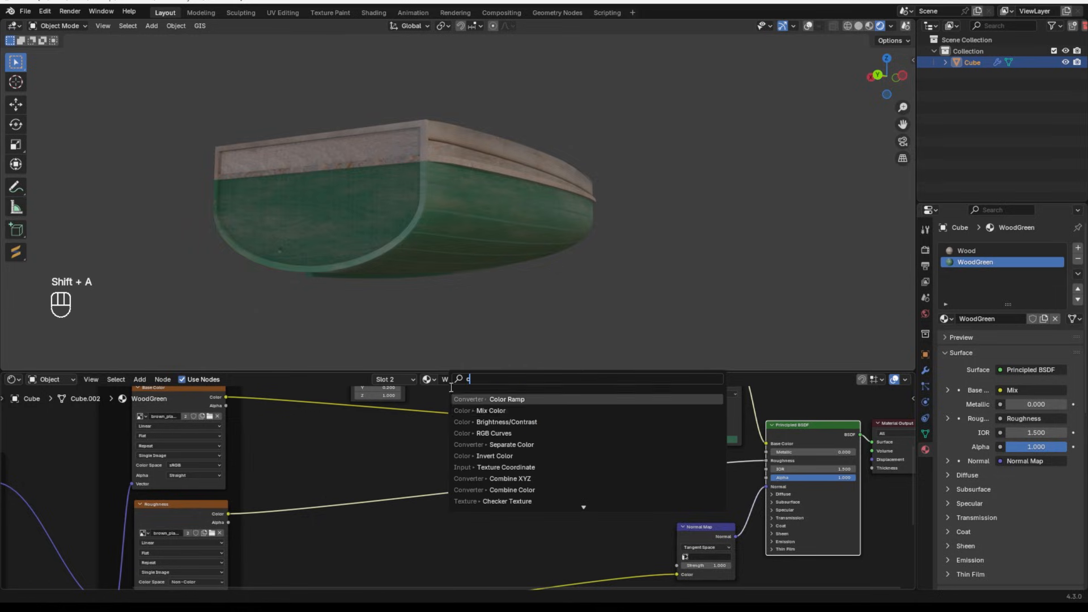
pyautogui.click(486, 398)
pyautogui.click(356, 454)
pyautogui.scroll(2, 362, 459)
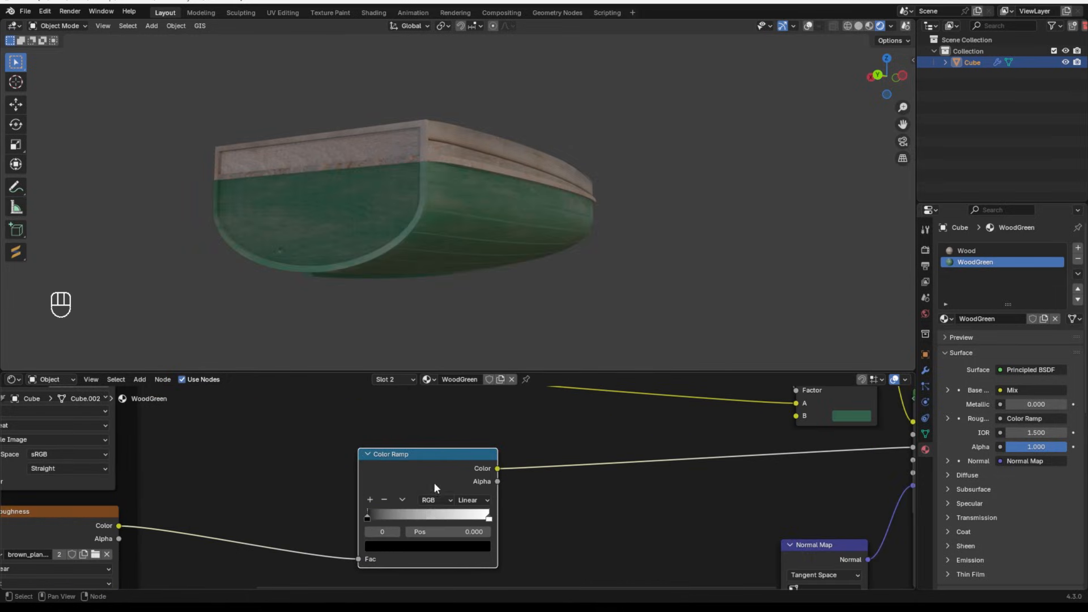
# - Preview the roughness Color Ramp, move its black stop to about 0.46 and restore the Principled BSDF as surface output
pyautogui.keyDown('ctrl'); pyautogui.keyDown('shift'); pyautogui.click(418, 468); pyautogui.keyUp('shift'); pyautogui.keyUp('ctrl')
pyautogui.moveTo(397, 515); pyautogui.dragTo(418, 519)
pyautogui.scroll(3, 398, 512)
pyautogui.scroll(5, 468, 243)
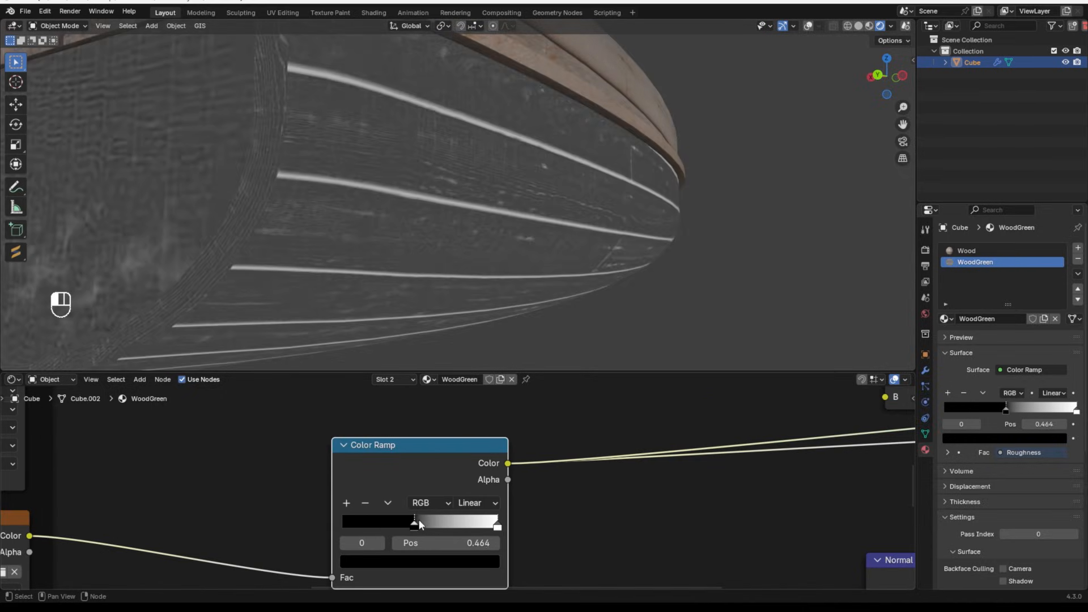
pyautogui.scroll(-5, 498, 487)
pyautogui.keyDown('ctrl'); pyautogui.keyDown('shift'); pyautogui.click(635, 467); pyautogui.keyUp('shift'); pyautogui.keyUp('ctrl')
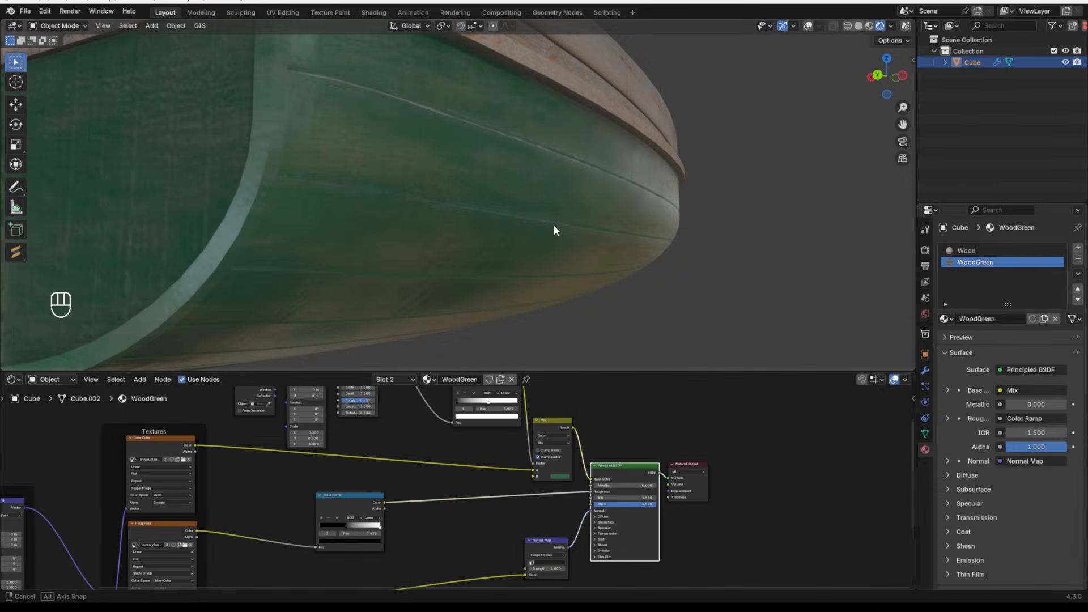
# - Set the roughness Color Ramp's black stop to 0.336 and keep its white stop at the far end, checking the hull's sheen
pyautogui.moveTo(553, 224); pyautogui.dragTo(487, 226, button='middle')
pyautogui.scroll(-5, 540, 223)
pyautogui.scroll(1, 347, 522)
pyautogui.moveTo(344, 526); pyautogui.dragTo(267, 533)
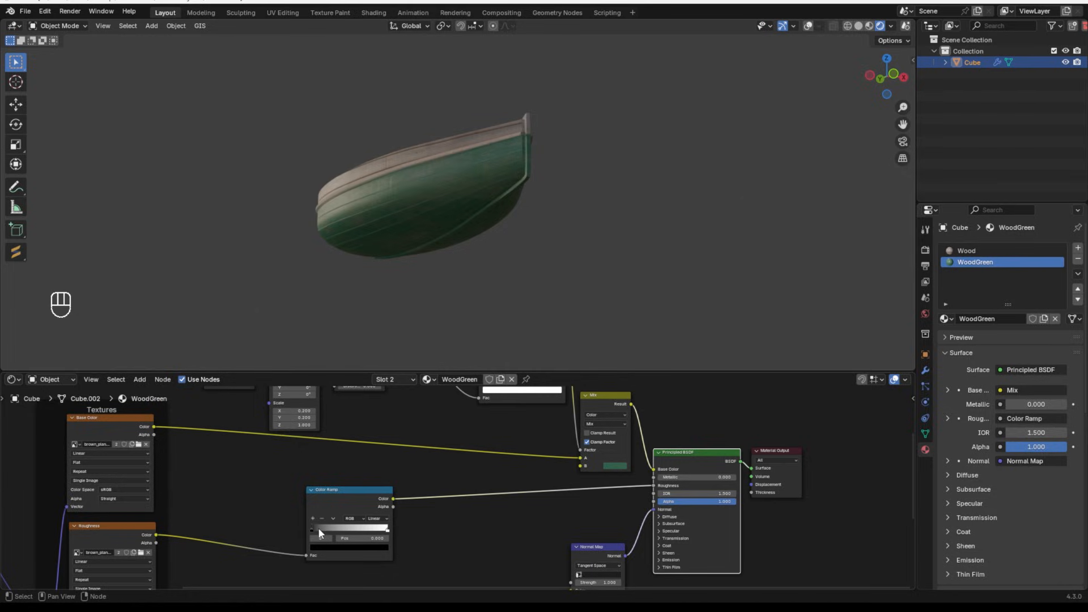
pyautogui.moveTo(349, 528); pyautogui.dragTo(358, 538)
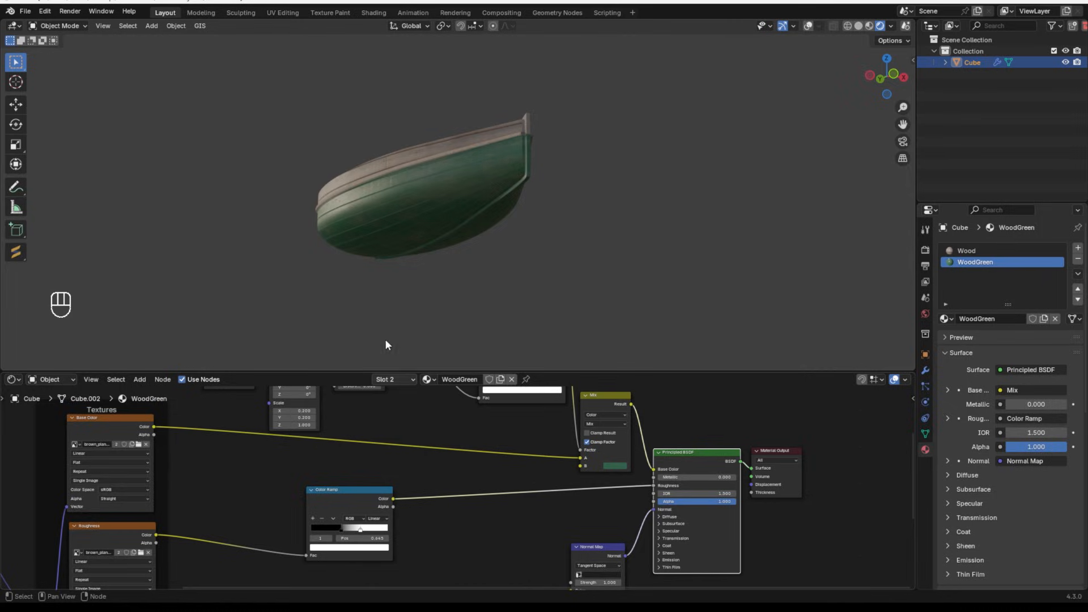
pyautogui.scroll(8, 428, 240)
pyautogui.scroll(1, 374, 397)
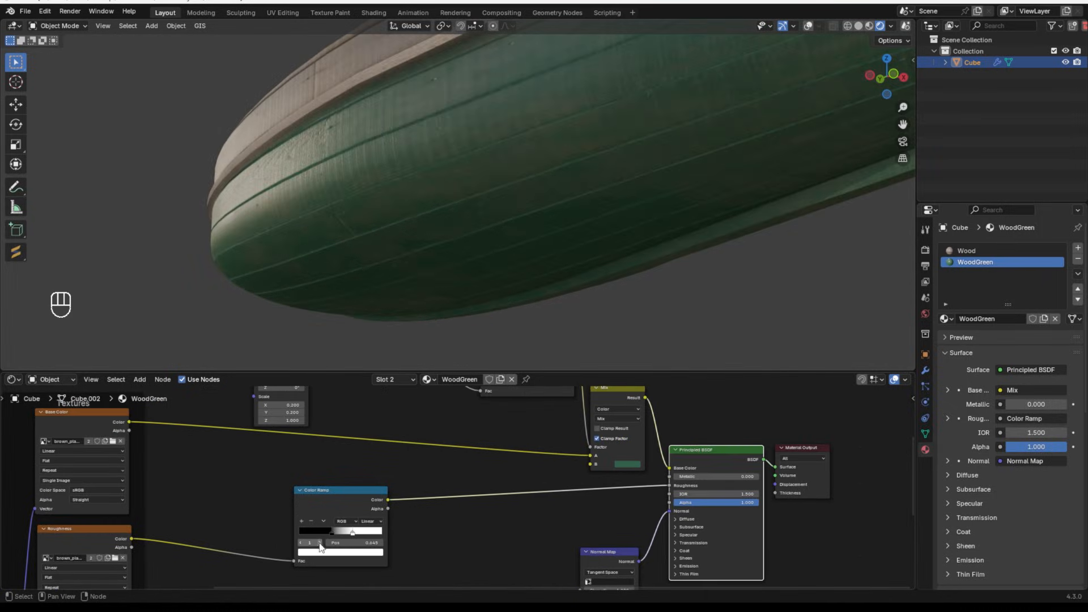
pyautogui.click(335, 533)
pyautogui.moveTo(311, 187); pyautogui.dragTo(470, 143, button='middle')
pyautogui.scroll(-6, 470, 140)
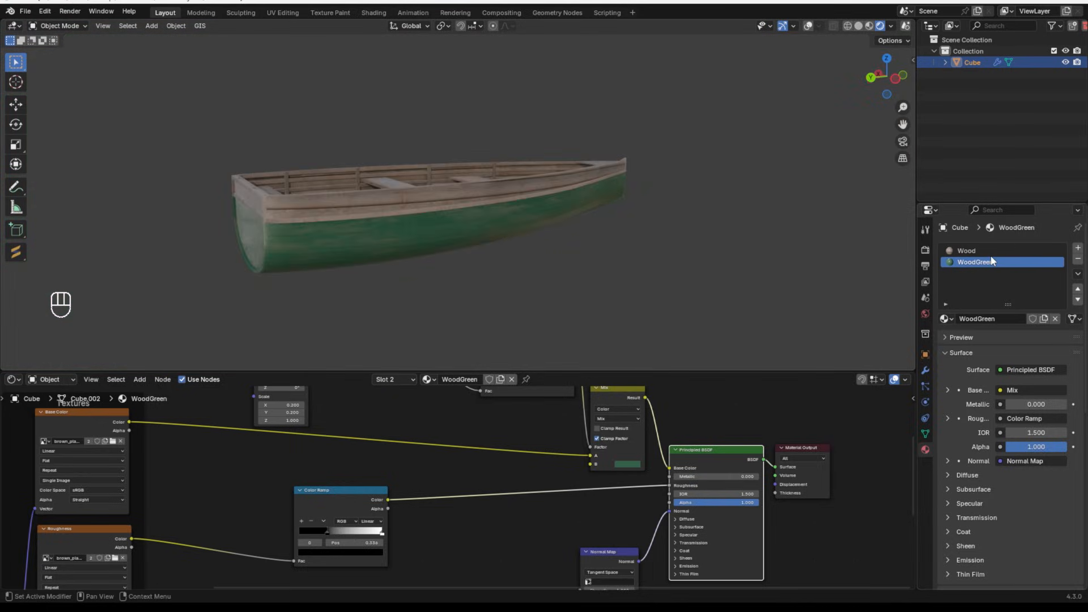
# - Make the Wood material active and bring its Base Color texture and Principled BSDF nodes into view
pyautogui.click(985, 251)
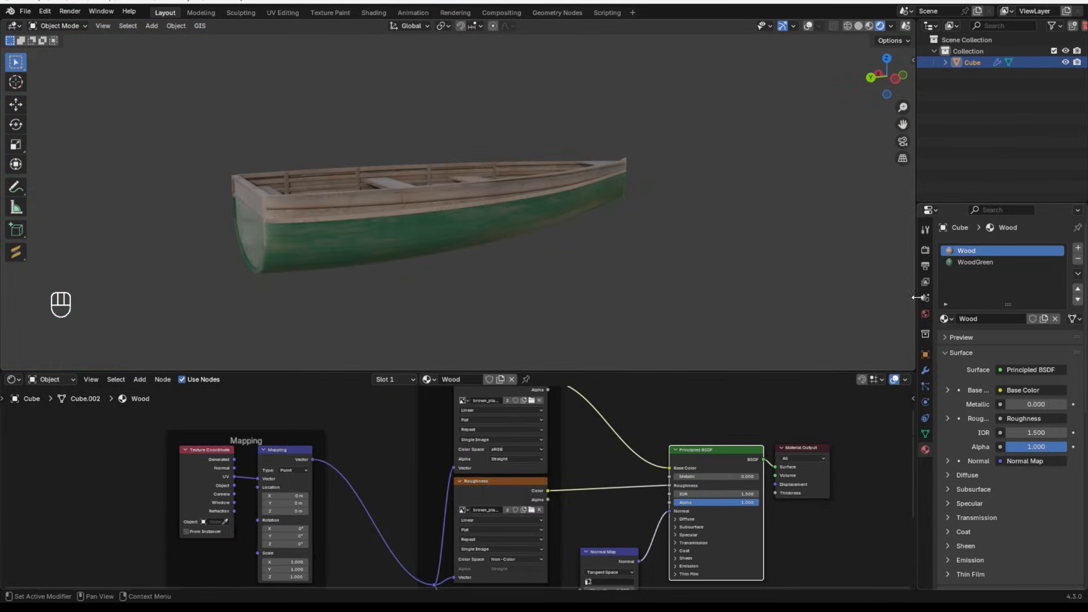
pyautogui.scroll(-3, 567, 423)
pyautogui.scroll(3, 510, 431)
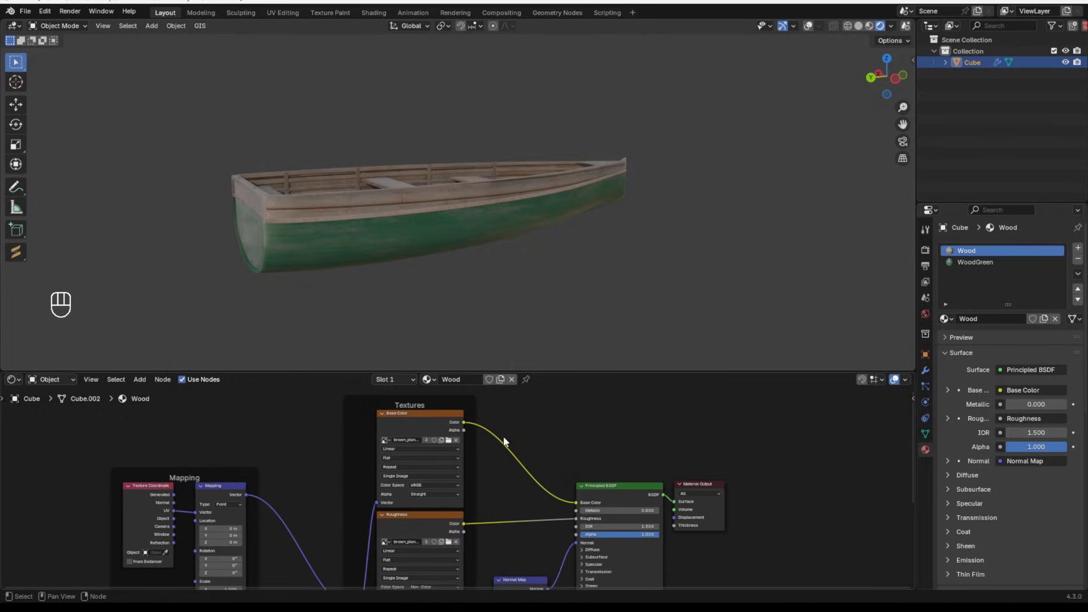
pyautogui.moveTo(510, 295); pyautogui.dragTo(575, 262, button='middle')
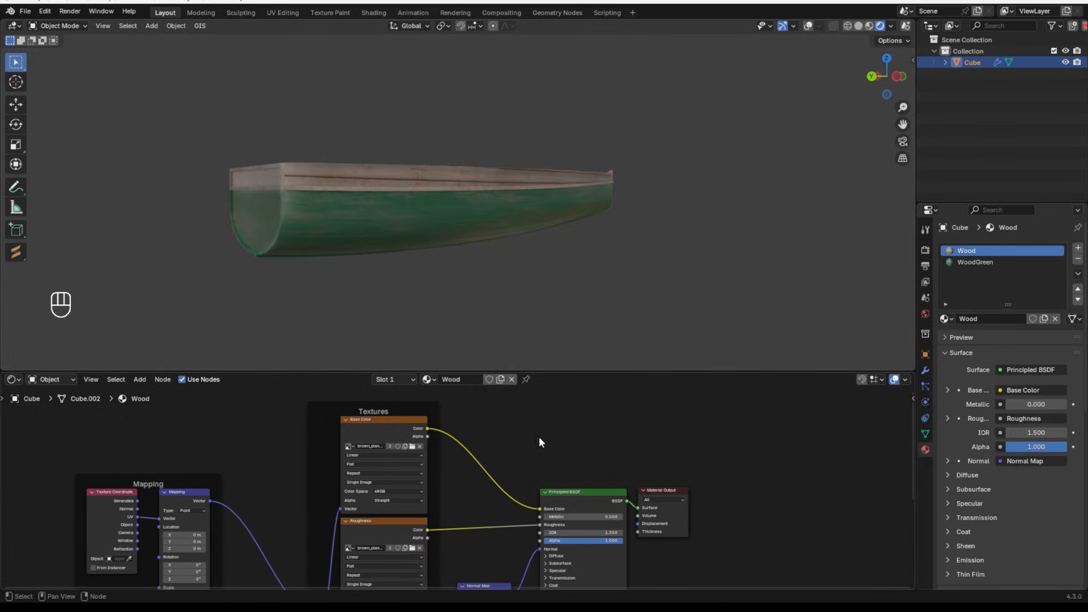
# - Insert a Mix Color node between the Base Color texture and the Principled BSDF in the Wood material
pyautogui.scroll(2, 539, 436)
pyautogui.hotkey('shift', 'a')
pyautogui.click(523, 383)
pyautogui.write('mix')
pyautogui.press('Return')
pyautogui.click(511, 428)
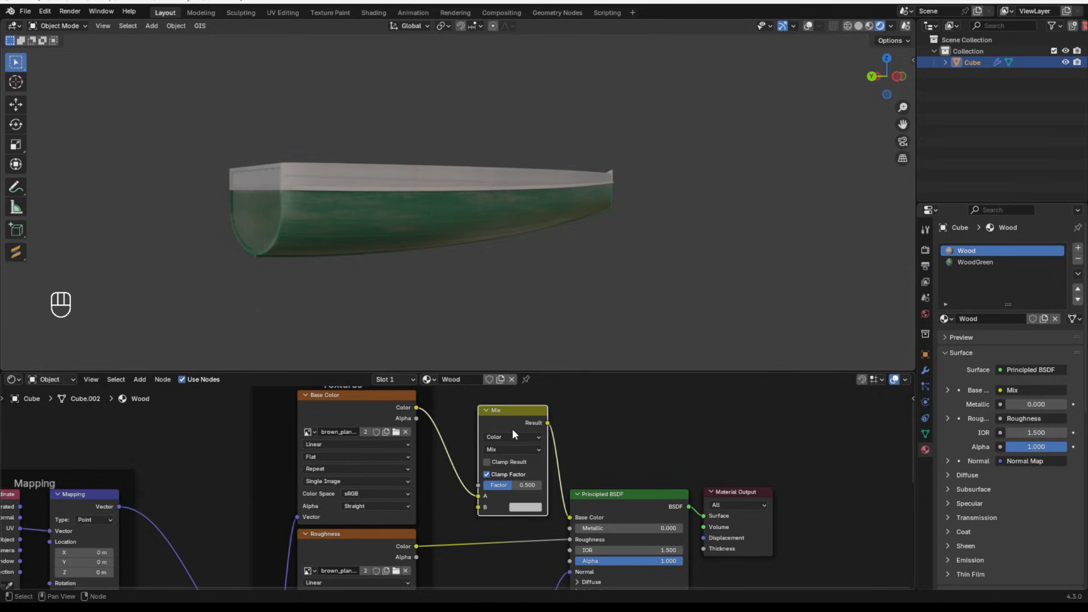
# - Set the Mix node's blending mode to Multiply and its factor to 1.000
pyautogui.scroll(3, 480, 452)
pyautogui.click(504, 460)
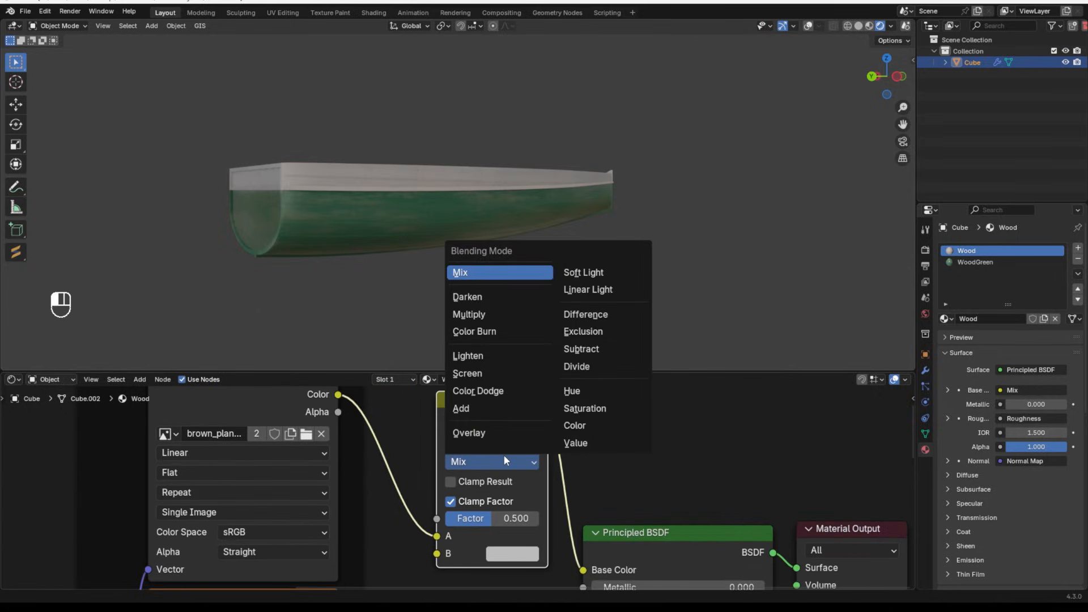
pyautogui.click(504, 459)
pyautogui.click(503, 459)
pyautogui.click(487, 315)
pyautogui.scroll(1, 479, 495)
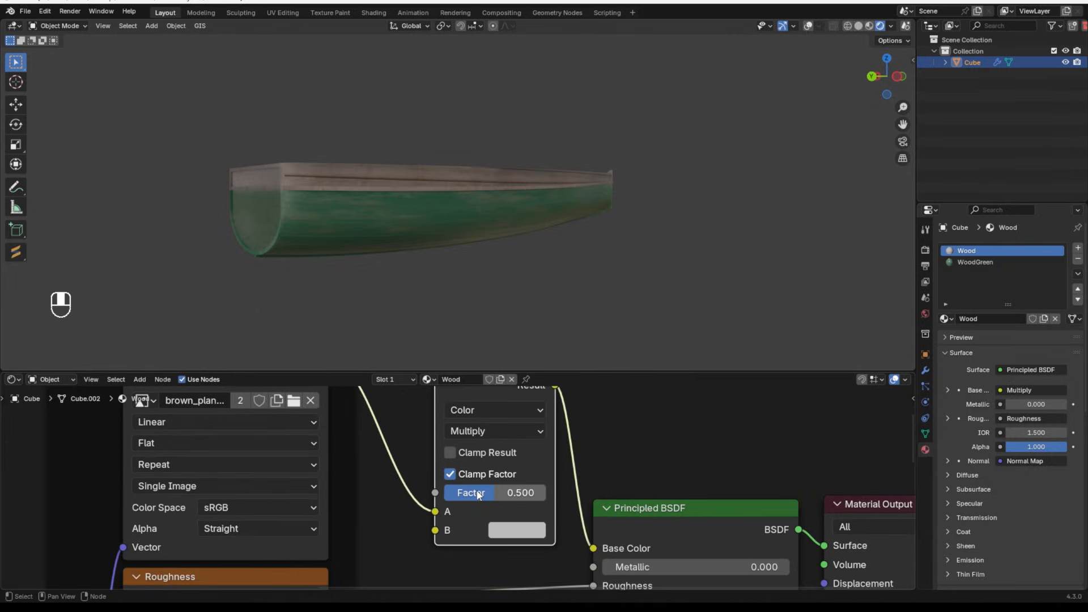
pyautogui.moveTo(486, 486); pyautogui.dragTo(547, 489)
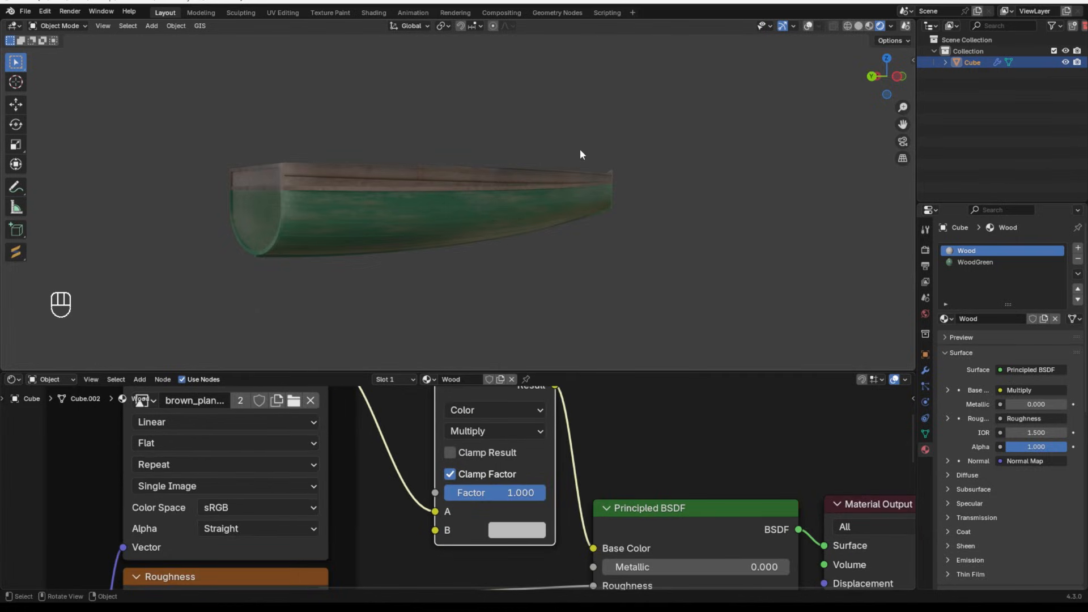
# - Tint the Multiply node's B color pale warm pink-brown with hue 0.034, saturation 0.232 and value 0.500, and check the boat
pyautogui.click(511, 530)
pyautogui.moveTo(563, 321); pyautogui.dragTo(562, 328)
pyautogui.moveTo(562, 329); pyautogui.dragTo(562, 324)
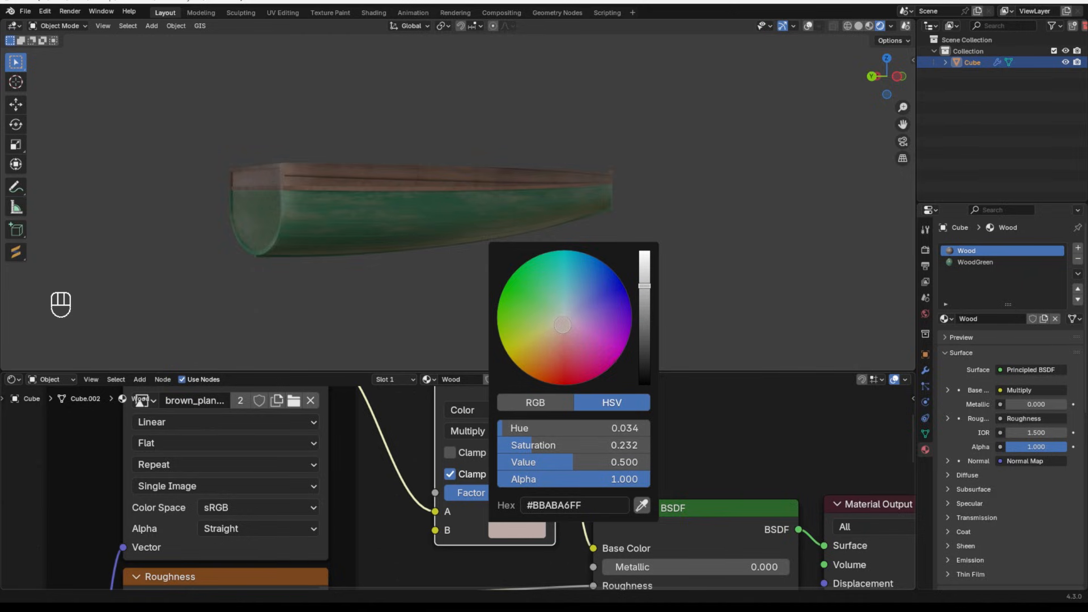
pyautogui.moveTo(533, 238)
pyautogui.mouseDown(button='middle')
pyautogui.moveTo(510, 192)
pyautogui.moveTo(375, 212)
pyautogui.moveTo(517, 226)
pyautogui.moveTo(542, 253)
pyautogui.moveTo(453, 272)
pyautogui.moveTo(536, 246)
pyautogui.moveTo(538, 255)
pyautogui.mouseUp(button='middle')
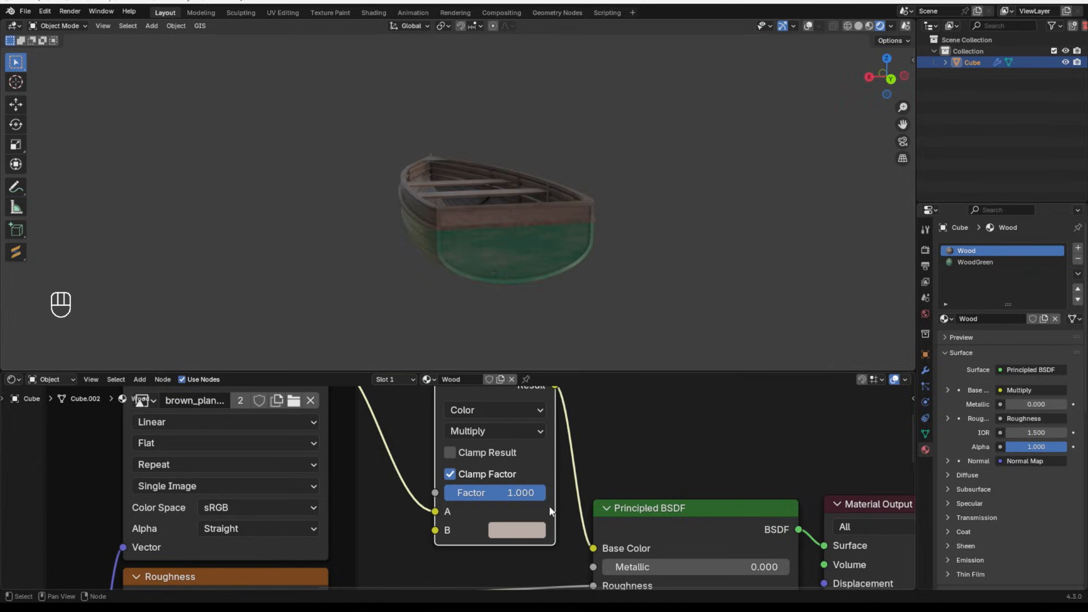
# - Reconnect the Base Color texture directly to the Principled BSDF's Base Color and delete the Multiply node
pyautogui.scroll(-2, 487, 437)
pyautogui.moveTo(376, 407); pyautogui.dragTo(409, 445)
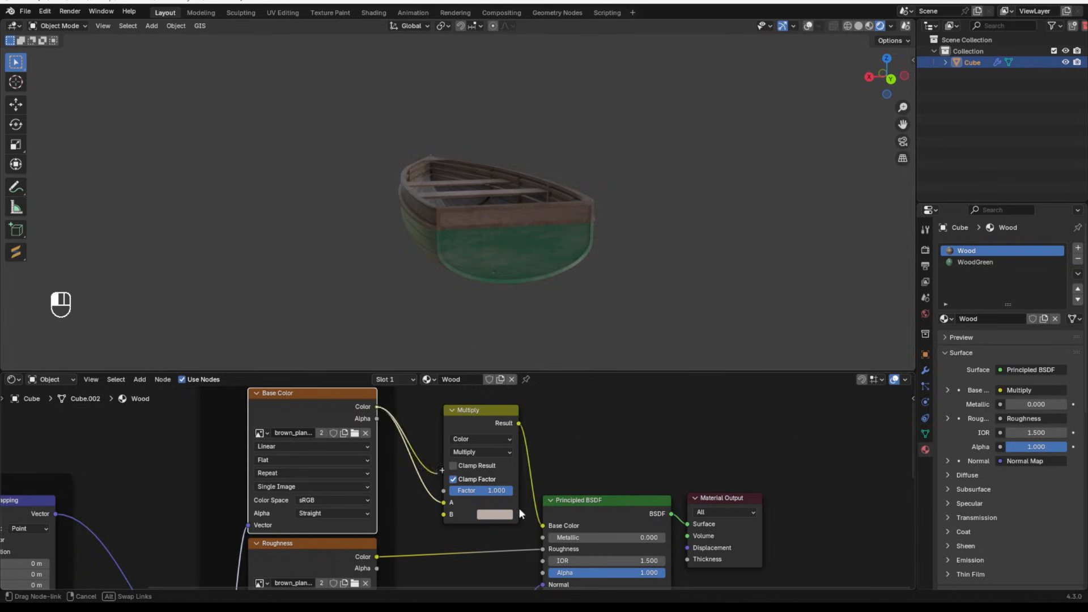
pyautogui.moveTo(534, 522); pyautogui.dragTo(539, 525)
pyautogui.click(479, 409)
pyautogui.press('x')
pyautogui.scroll(2, 485, 433)
# - Insert an RGB Curves node between the Base Color texture and the Principled BSDF's Base Color input
pyautogui.hotkey('shift', 'a')
pyautogui.write('rgb')
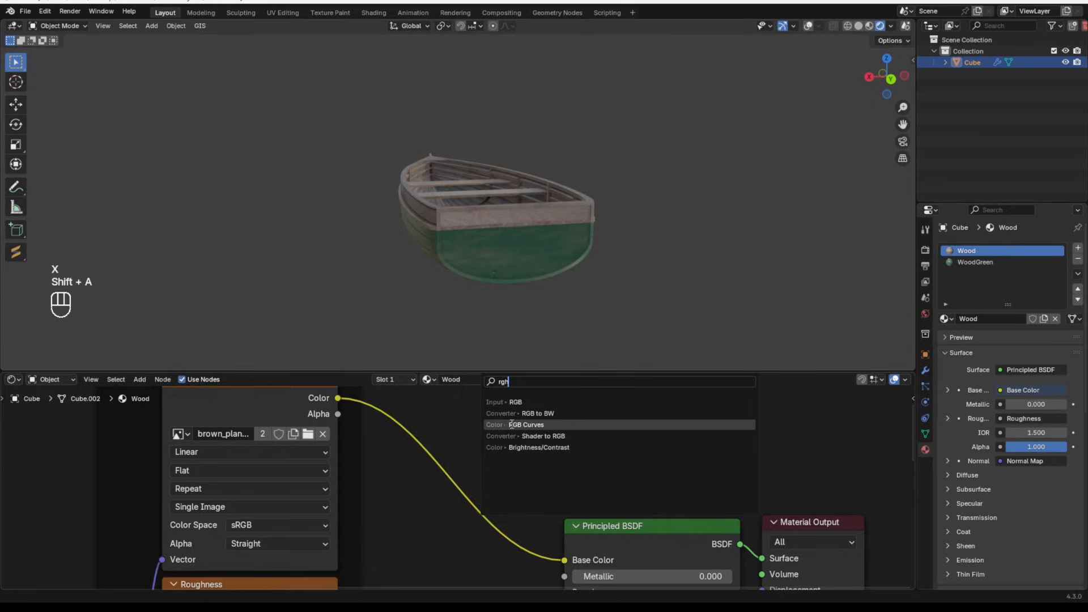
pyautogui.press('Return')
pyautogui.click(396, 392)
pyautogui.scroll(-2, 579, 476)
pyautogui.scroll(2, 519, 433)
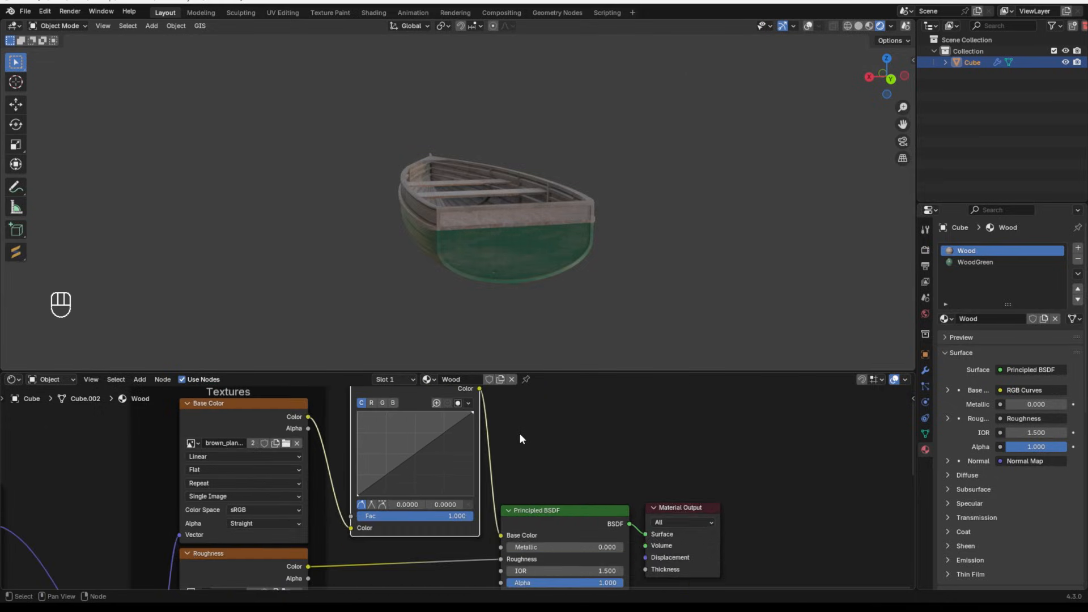
pyautogui.moveTo(545, 440); pyautogui.dragTo(552, 463, button='middle')
pyautogui.scroll(1, 419, 451)
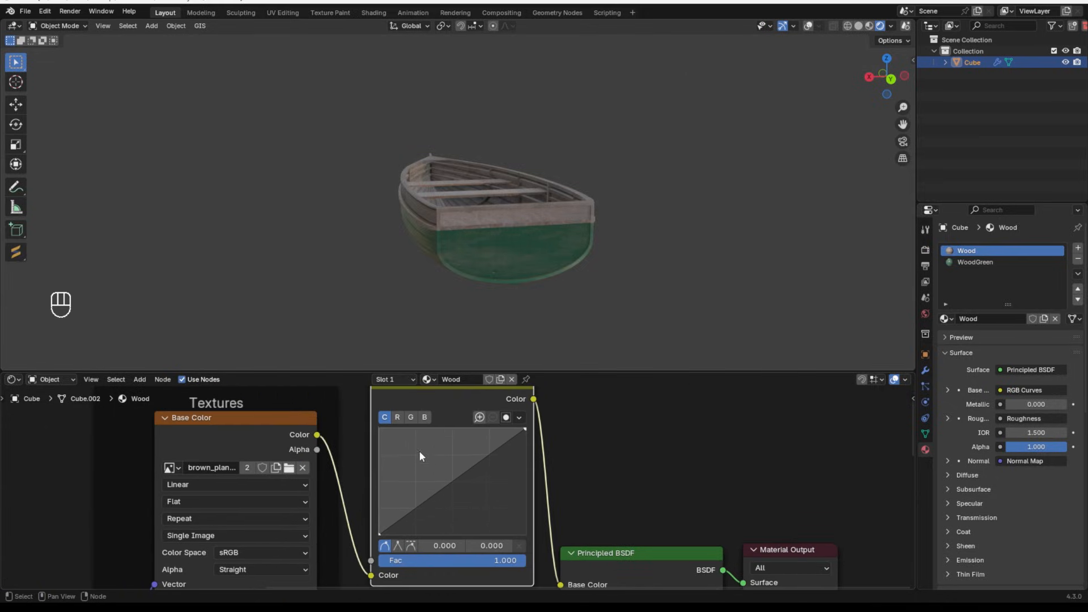
# - Pull the middle of the combined RGB curve down and raise the red curve's midpoint to about 0.490, 0.556
pyautogui.moveTo(454, 478); pyautogui.dragTo(464, 495)
pyautogui.moveTo(590, 258); pyautogui.dragTo(514, 262, button='middle')
pyautogui.click(397, 417)
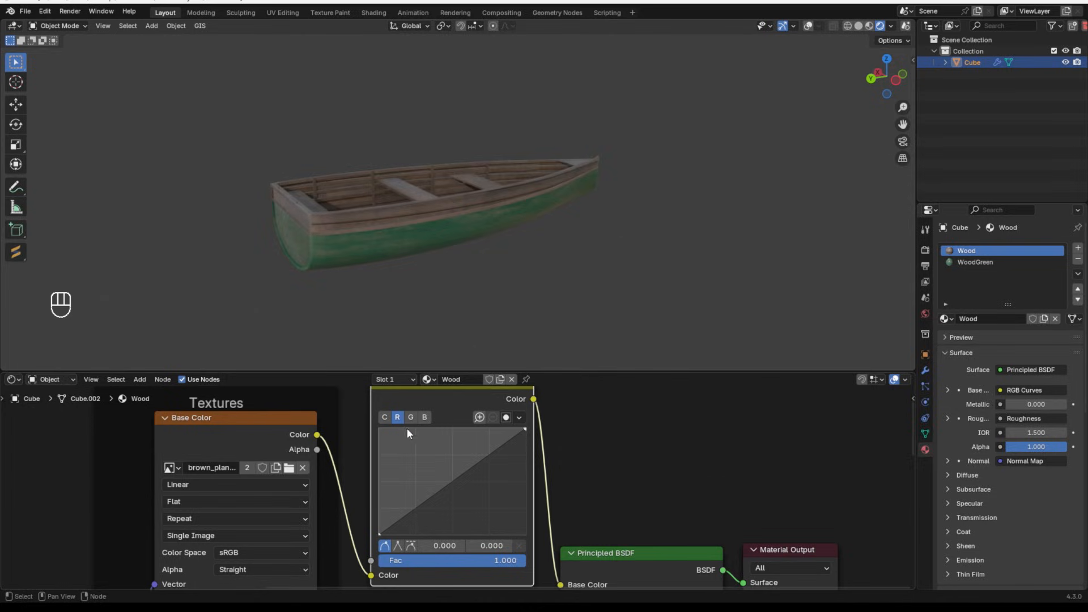
pyautogui.moveTo(452, 479); pyautogui.dragTo(450, 476)
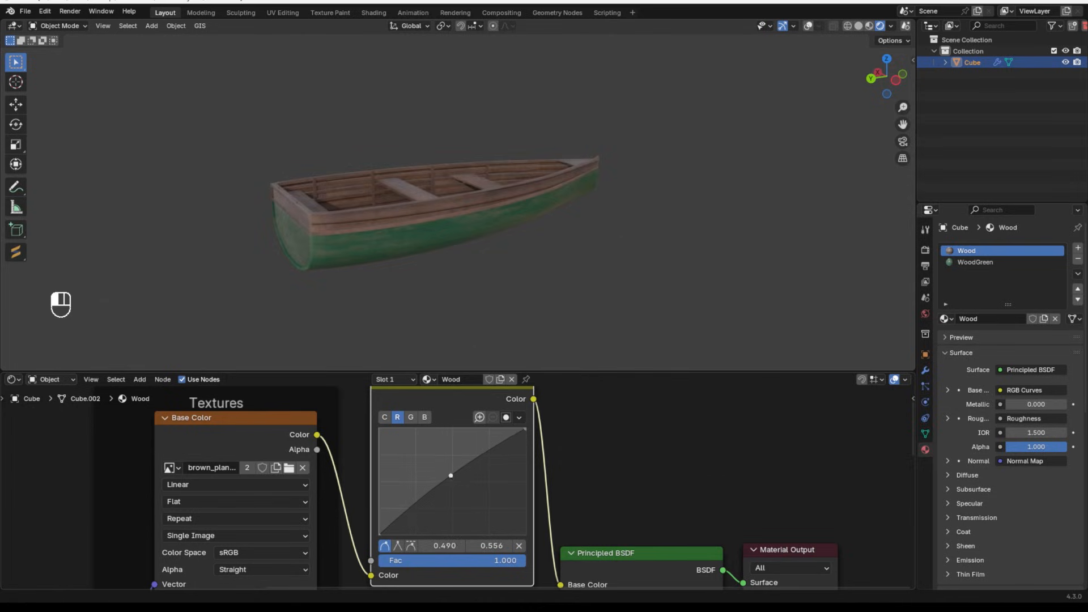
# - Lower the combined RGB curve's point to about 0.6181, 0.3750 and check the darkened wood around the boat
pyautogui.click(384, 417)
pyautogui.moveTo(464, 492); pyautogui.dragTo(469, 495)
pyautogui.moveTo(544, 238); pyautogui.dragTo(464, 255, button='middle')
pyautogui.scroll(-4, 457, 465)
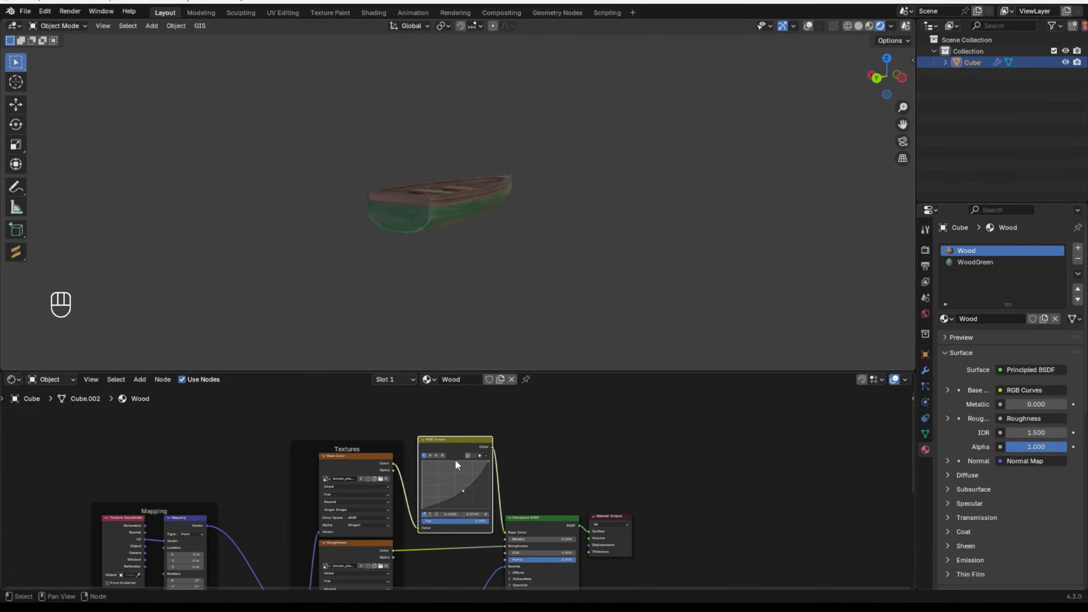
pyautogui.moveTo(542, 222); pyautogui.dragTo(444, 312, button='middle')
pyautogui.scroll(6, 396, 255)
pyautogui.scroll(-5, 443, 311)
pyautogui.scroll(5, 431, 478)
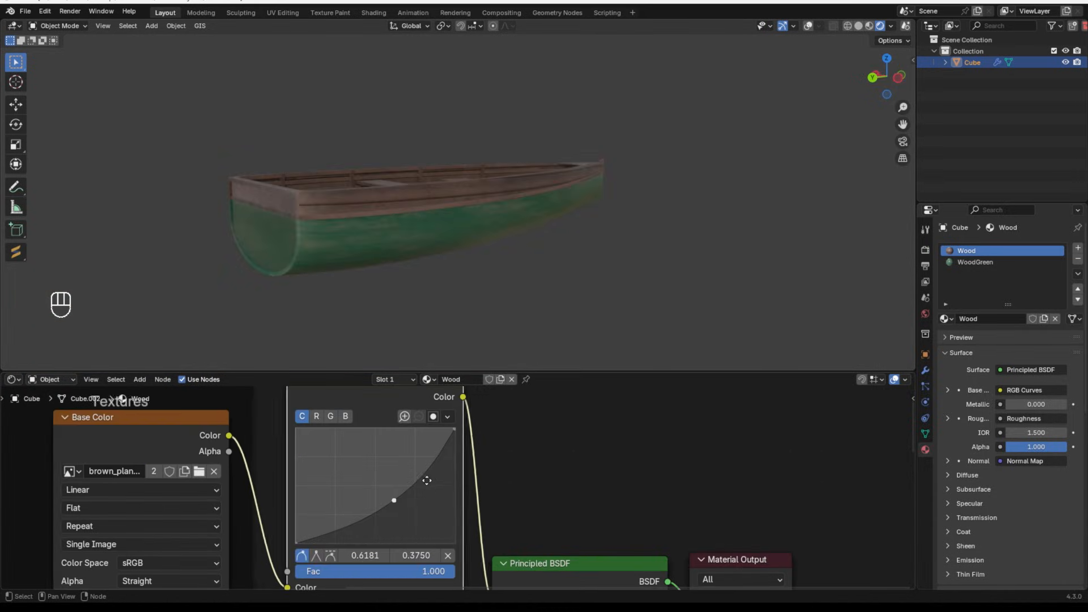
# - Try a steeper contrast shape with extra points on the combined RGB curve, and undo the change
pyautogui.moveTo(440, 479); pyautogui.dragTo(421, 459)
pyautogui.moveTo(379, 523)
pyautogui.mouseDown()
pyautogui.moveTo(364, 527)
pyautogui.moveTo(381, 530)
pyautogui.moveTo(369, 503)
pyautogui.moveTo(395, 517)
pyautogui.moveTo(446, 488)
pyautogui.mouseUp()
pyautogui.scroll(1, 395, 518)
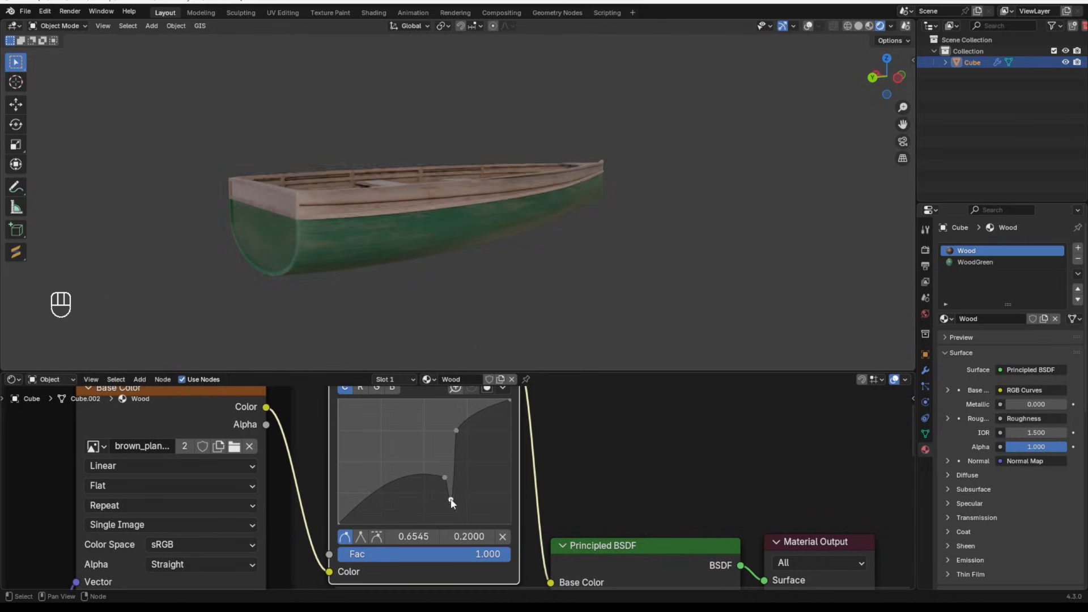
pyautogui.hotkey('ctrl', 'z')
# - Add a plane, scale it up well beyond the boat and shift it along the Y axis as the water surface
pyautogui.hotkey('shift', 'a')
pyautogui.click(660, 257)
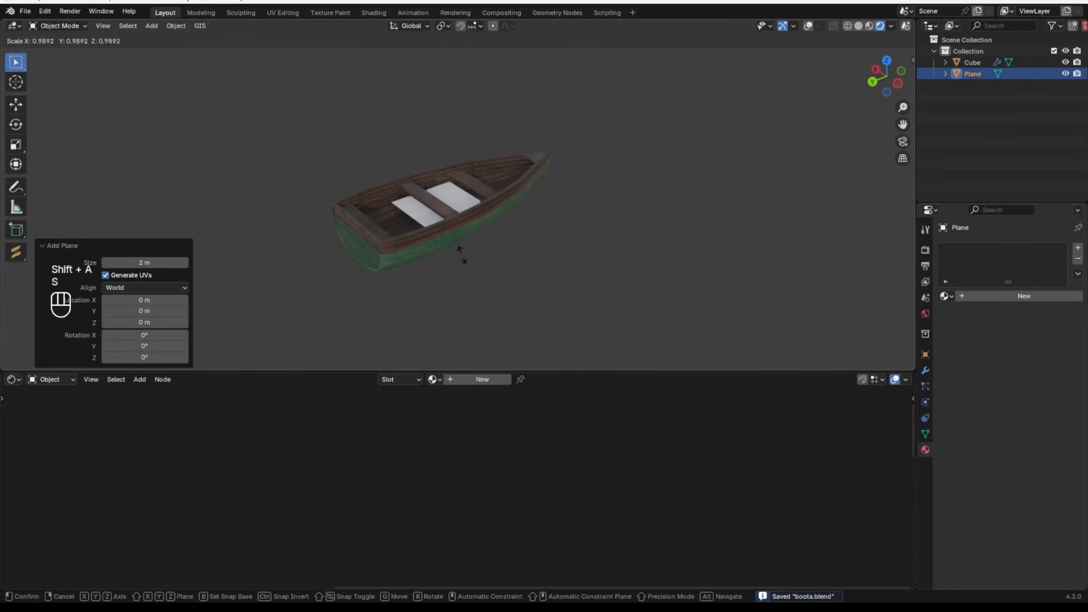
pyautogui.press('s')
pyautogui.click(838, 236)
pyautogui.press('g')
pyautogui.press('y')
pyautogui.click(691, 233)
# - Give the plane a new material with a Glass BSDF connected to the output's Surface in place of the Principled BSDF
pyautogui.click(482, 379)
pyautogui.scroll(-2, 664, 498)
pyautogui.press('x')
pyautogui.hotkey('shift', 'a')
pyautogui.write('g')
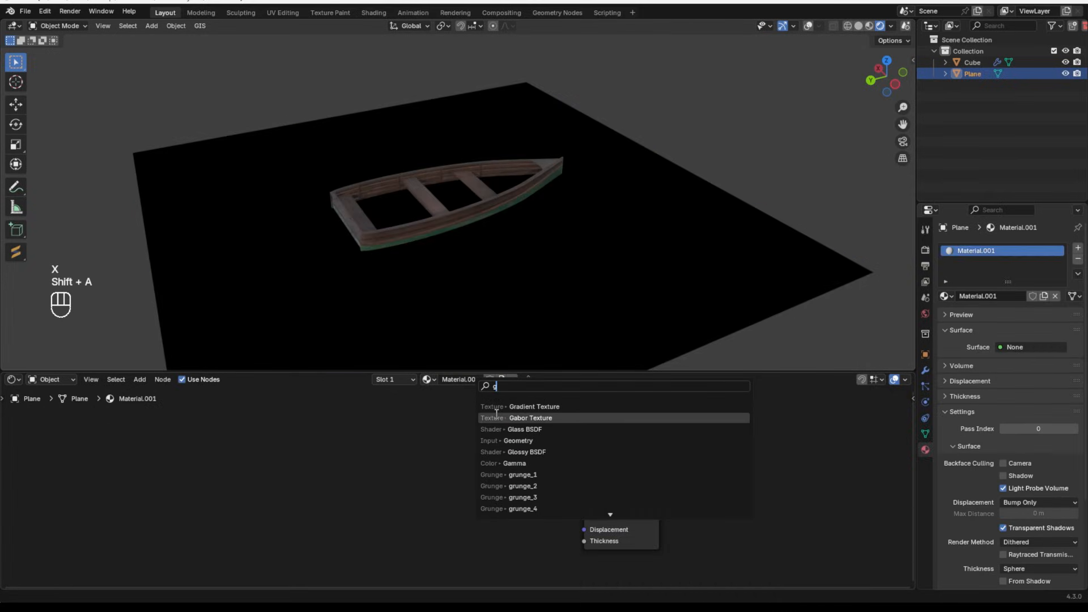
pyautogui.click(505, 406)
pyautogui.click(434, 504)
pyautogui.moveTo(507, 519); pyautogui.dragTo(585, 505)
# - Inspect the reflections around the boat and scale the water plane up by a factor of 1.810
pyautogui.moveTo(644, 314); pyautogui.dragTo(265, 218, button='middle')
pyautogui.scroll(3, 530, 195)
pyautogui.scroll(2, 529, 199)
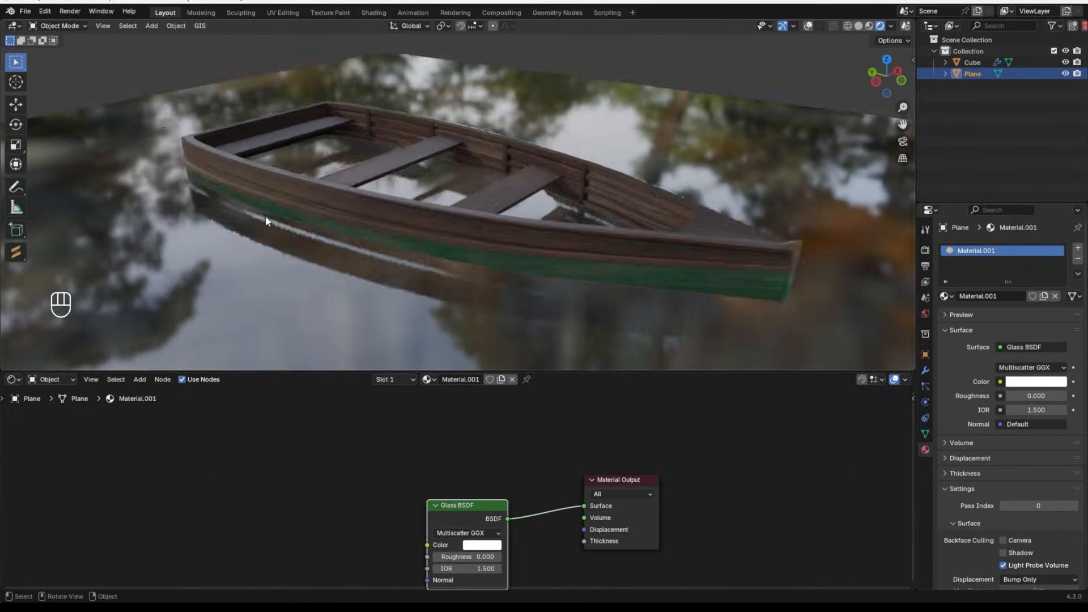
pyautogui.scroll(-4, 265, 218)
pyautogui.press('s')
pyautogui.click(450, 498)
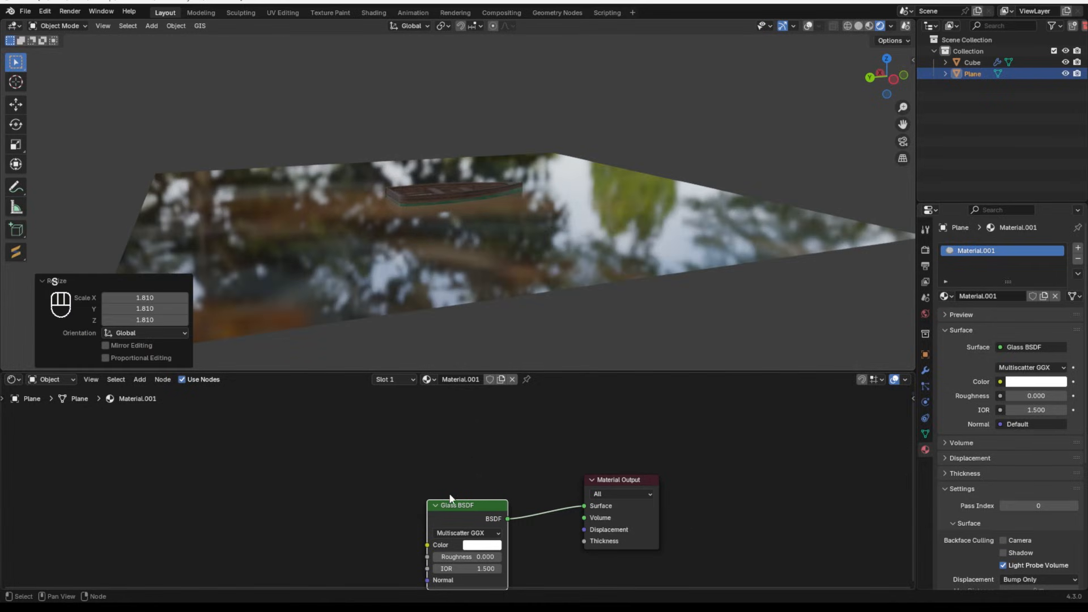
# - Add a Bump node and connect its Normal output to the Glass BSDF's Normal input
pyautogui.moveTo(451, 497); pyautogui.dragTo(466, 479, button='middle')
pyautogui.scroll(1, 466, 479)
pyautogui.hotkey('shift', 'a')
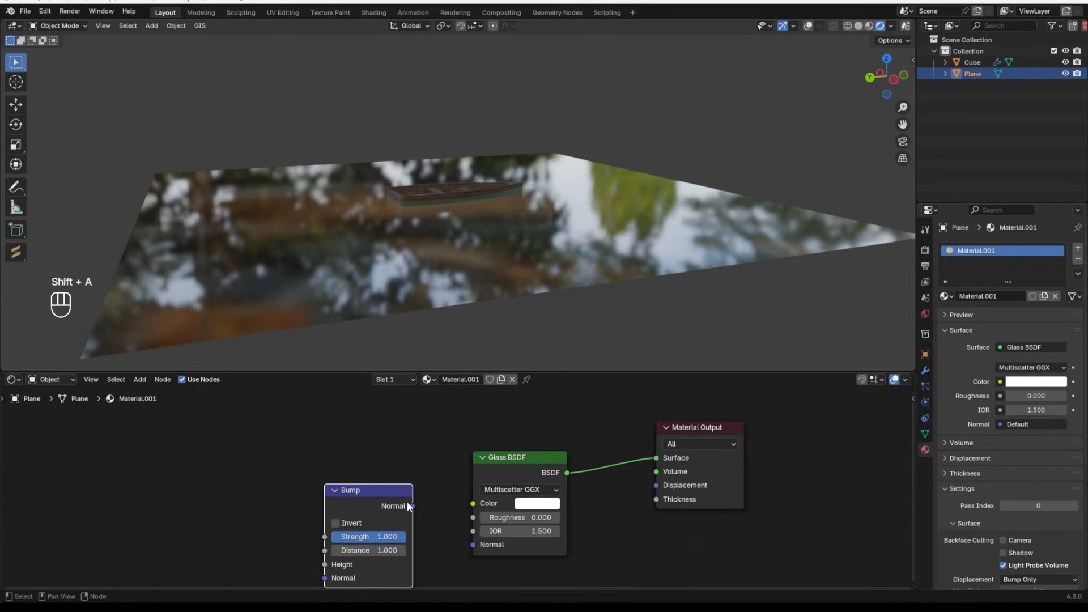
pyautogui.moveTo(412, 506); pyautogui.dragTo(460, 543)
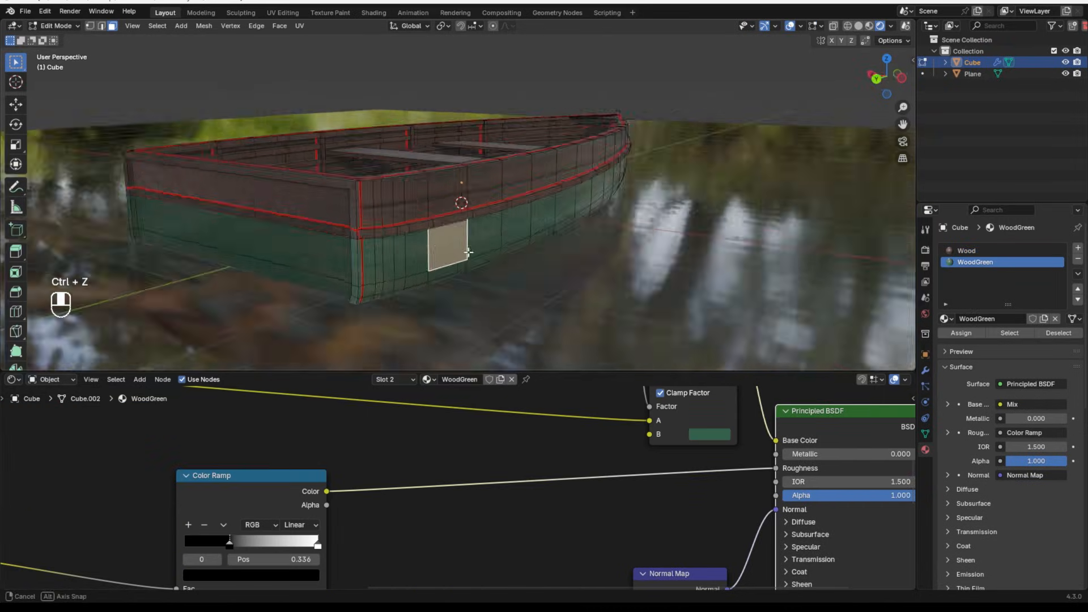
# - Select the outer hull faces linked to the lower side face, delimiting the selection by Normal
pyautogui.scroll(-3, 443, 254)
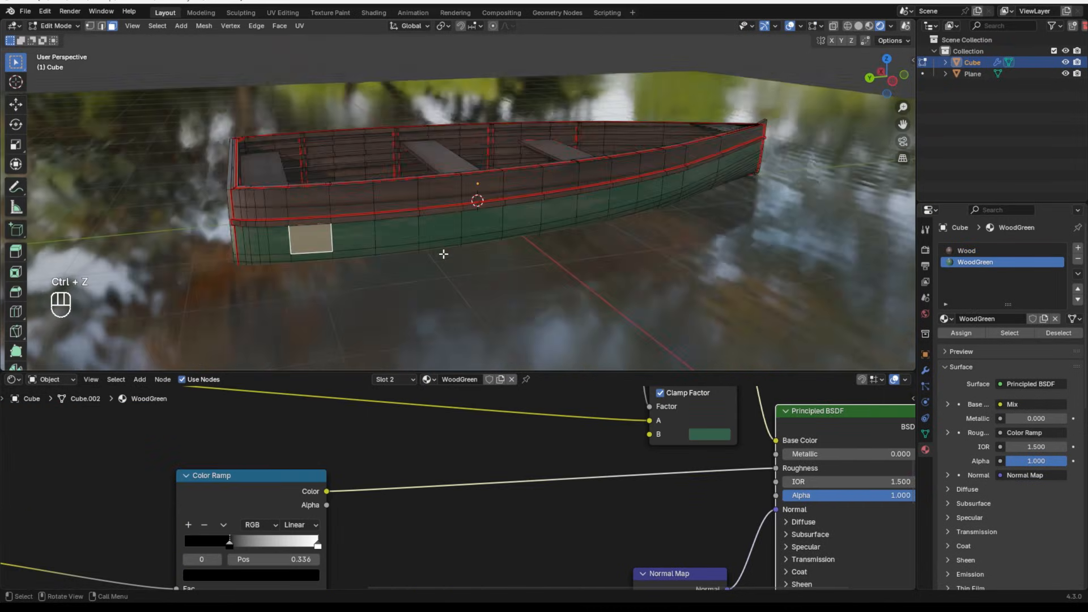
pyautogui.moveTo(443, 254); pyautogui.dragTo(508, 245, button='middle')
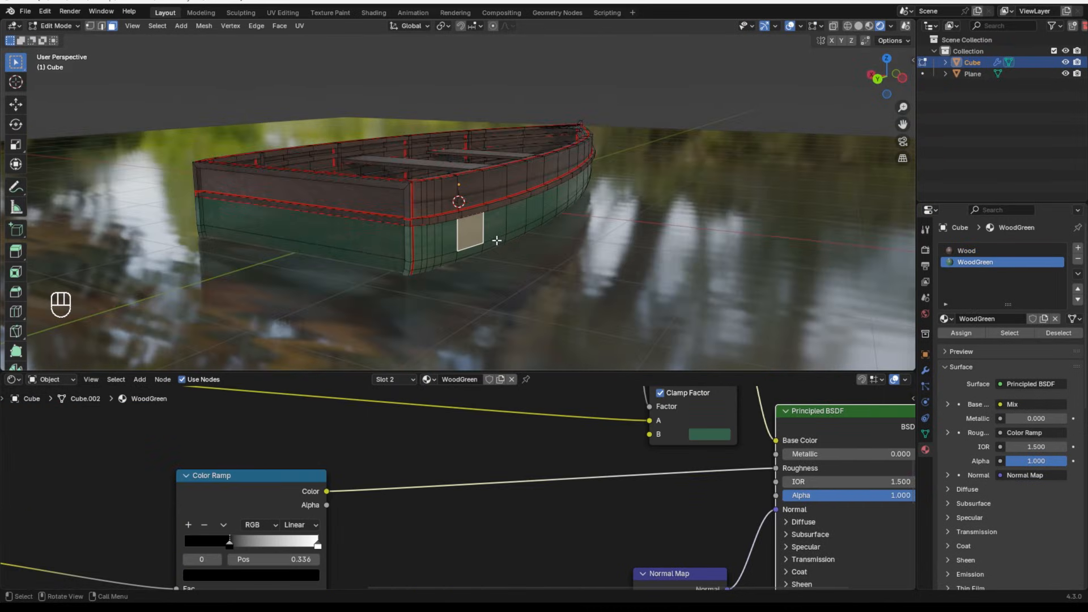
pyautogui.press('l')
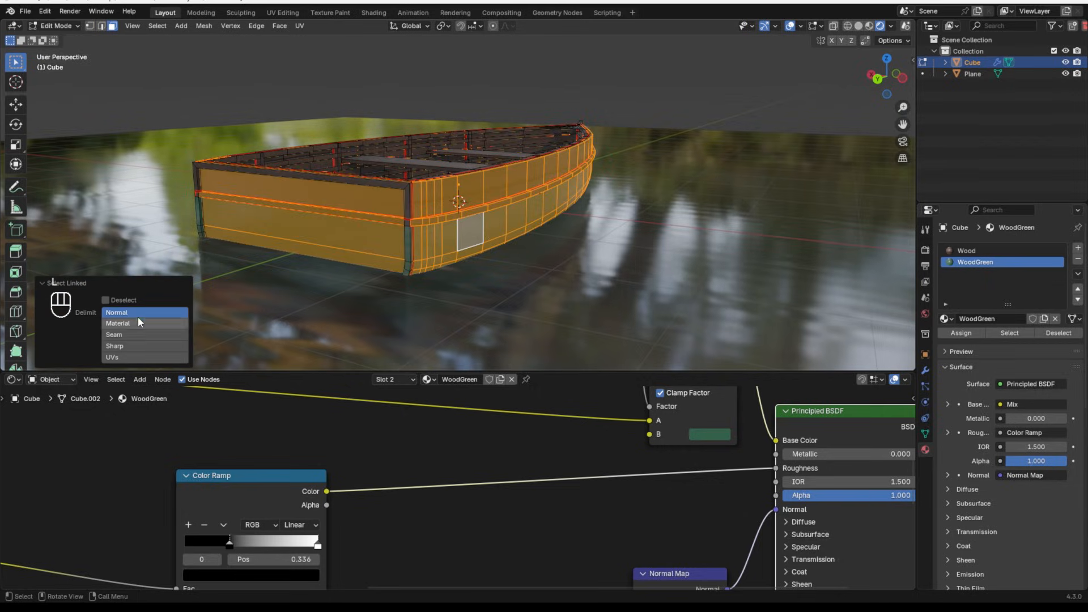
pyautogui.moveTo(527, 255)
pyautogui.mouseDown(button='middle')
pyautogui.moveTo(535, 245)
pyautogui.moveTo(533, 256)
pyautogui.mouseUp(button='middle')
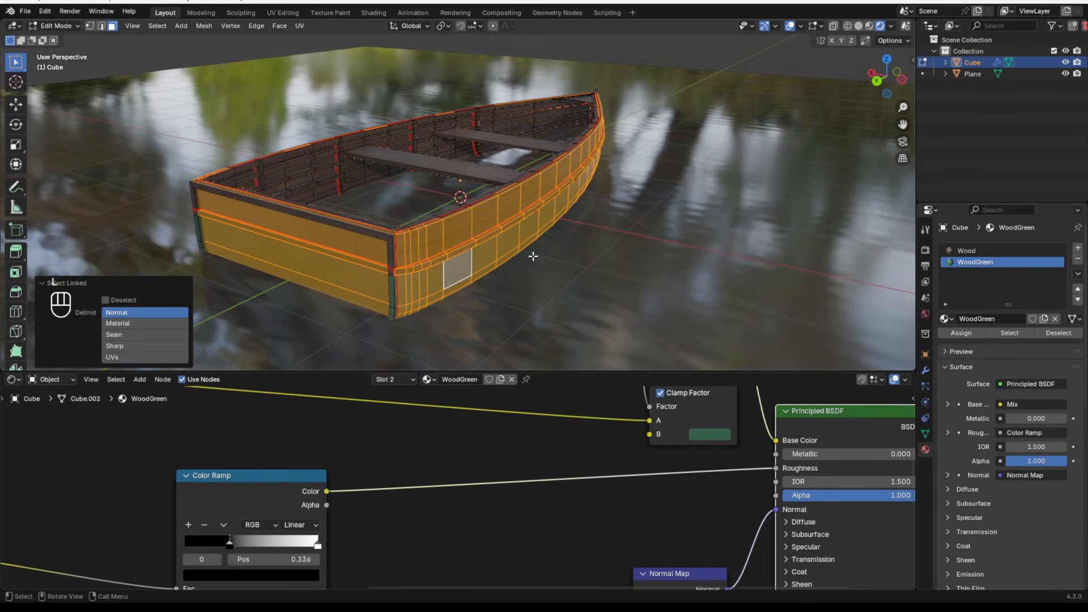
# - Duplicate the selected outer hull faces and move the copy up about 1.44 m along the Z axis
pyautogui.moveTo(532, 256); pyautogui.dragTo(513, 187, button='middle')
pyautogui.hotkey('shift', 'd')
pyautogui.press('z')
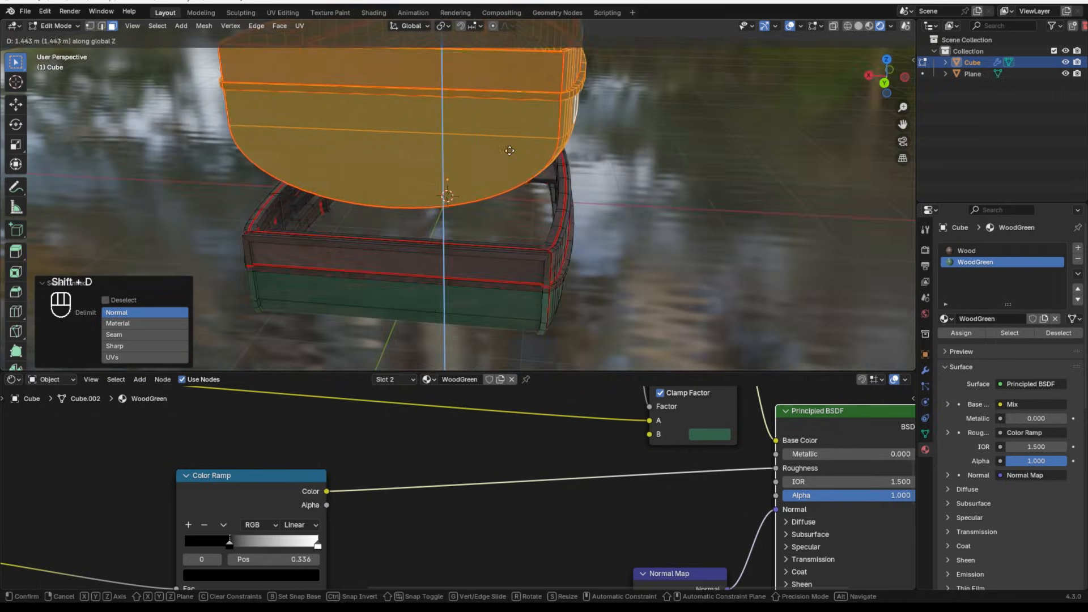
pyautogui.click(509, 150)
# - Select the rim edge loop of the duplicated hull and fill it with a face to close its open top
pyautogui.moveTo(510, 150); pyautogui.dragTo(300, 222, button='middle')
pyautogui.keyDown('alt'); pyautogui.click(155, 135); pyautogui.keyUp('alt')
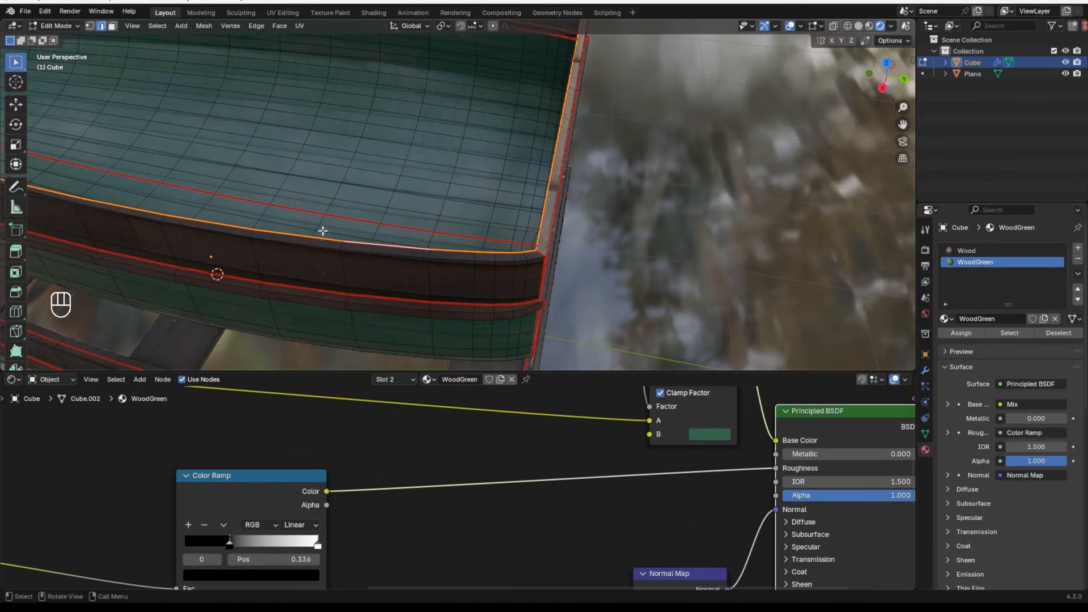
pyautogui.scroll(-3, 412, 247)
pyautogui.moveTo(412, 247); pyautogui.dragTo(533, 152, button='middle')
pyautogui.press('f')
# - Select the whole duplicated hull with its linked selection delimited by Normal, and clear the seams on it
pyautogui.press('Tab')
pyautogui.press('Tab')
pyautogui.press('l')
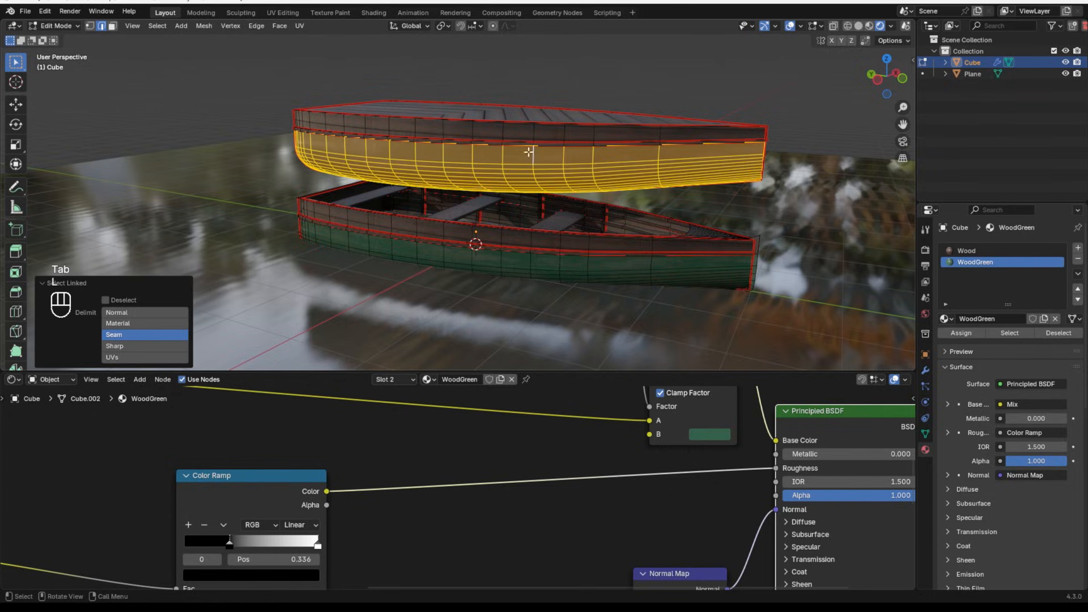
pyautogui.press('a')
pyautogui.press('a')
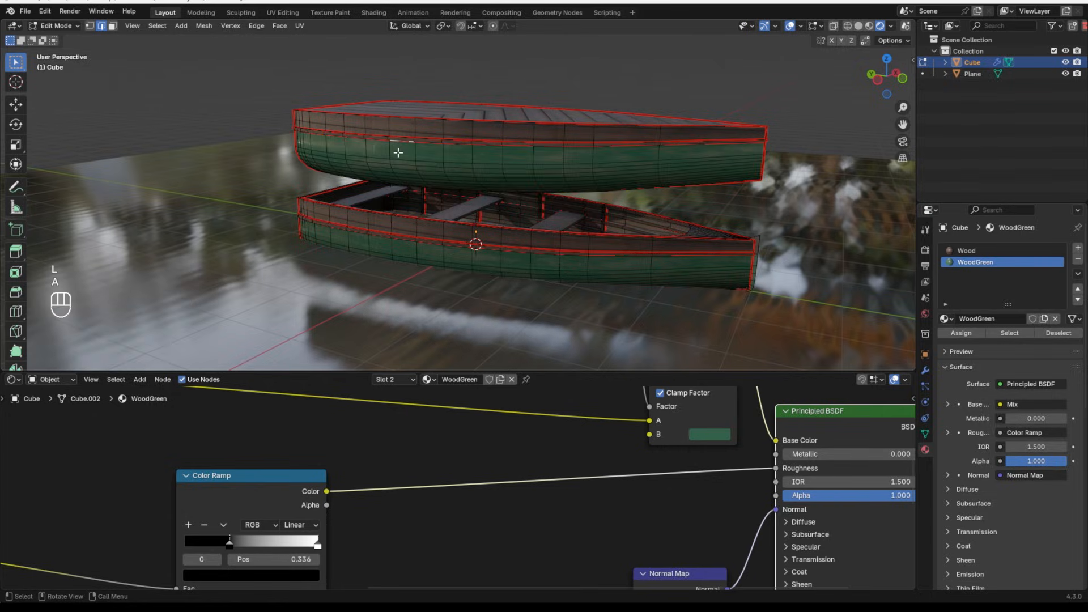
pyautogui.press('l')
pyautogui.click(146, 310)
pyautogui.moveTo(397, 238); pyautogui.dragTo(284, 238, button='middle')
pyautogui.click(256, 26)
pyautogui.press('Escape')
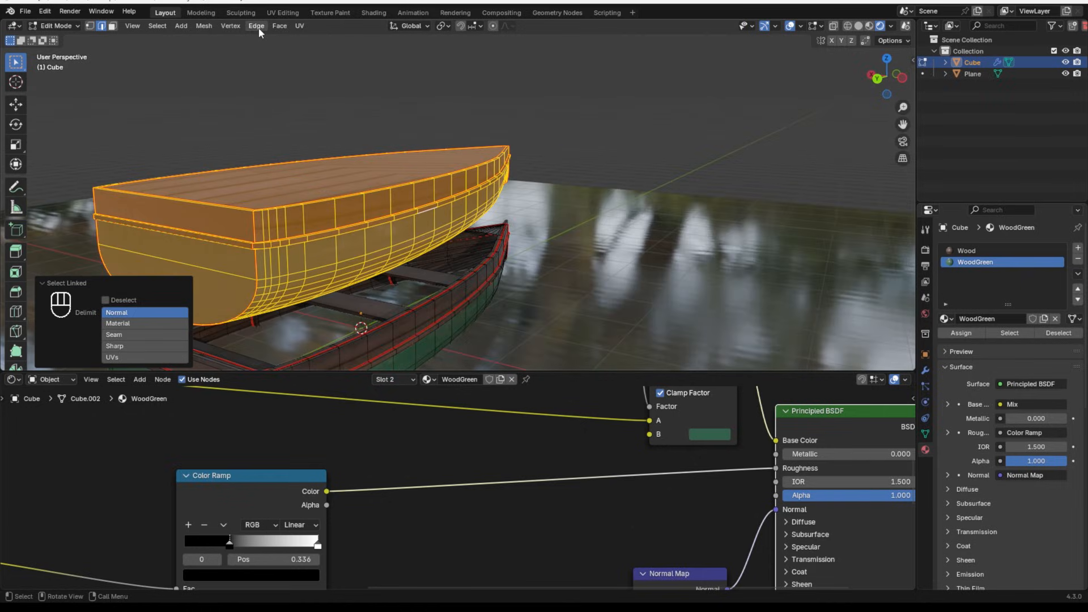
pyautogui.click(258, 28)
pyautogui.click(261, 233)
# - Separate the selected duplicate hull from the boat mesh into its own object
pyautogui.moveTo(261, 230); pyautogui.dragTo(391, 204, button='middle')
pyautogui.press('Tab')
pyautogui.press('Tab')
pyautogui.press('p')
pyautogui.click(391, 203)
pyautogui.press('Tab')
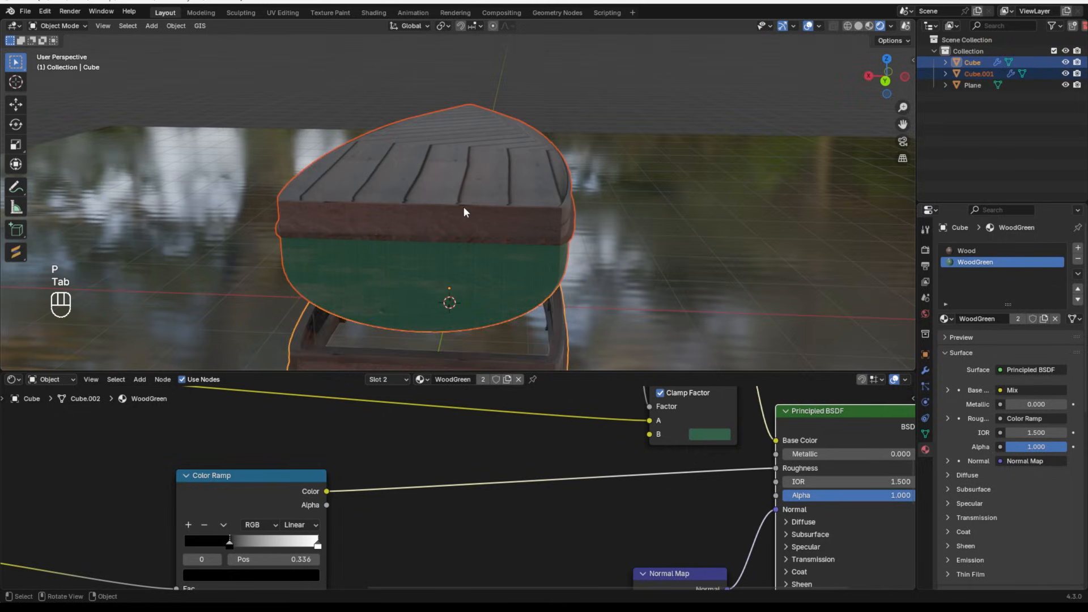
# - Raise only the separated closed hull about 0.2 m along the Z axis
pyautogui.click(466, 211)
pyautogui.press('g')
pyautogui.press('z')
pyautogui.moveTo(590, 240); pyautogui.dragTo(502, 218, button='middle')
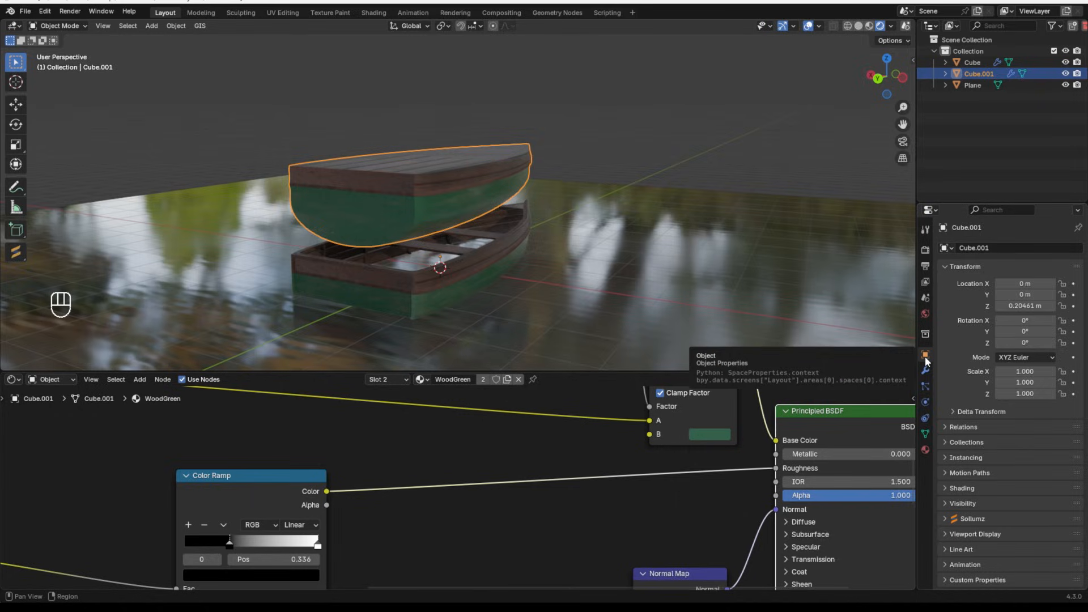
# - Set the separated hull's viewport display to Bounds
pyautogui.click(946, 532)
pyautogui.scroll(-5, 955, 518)
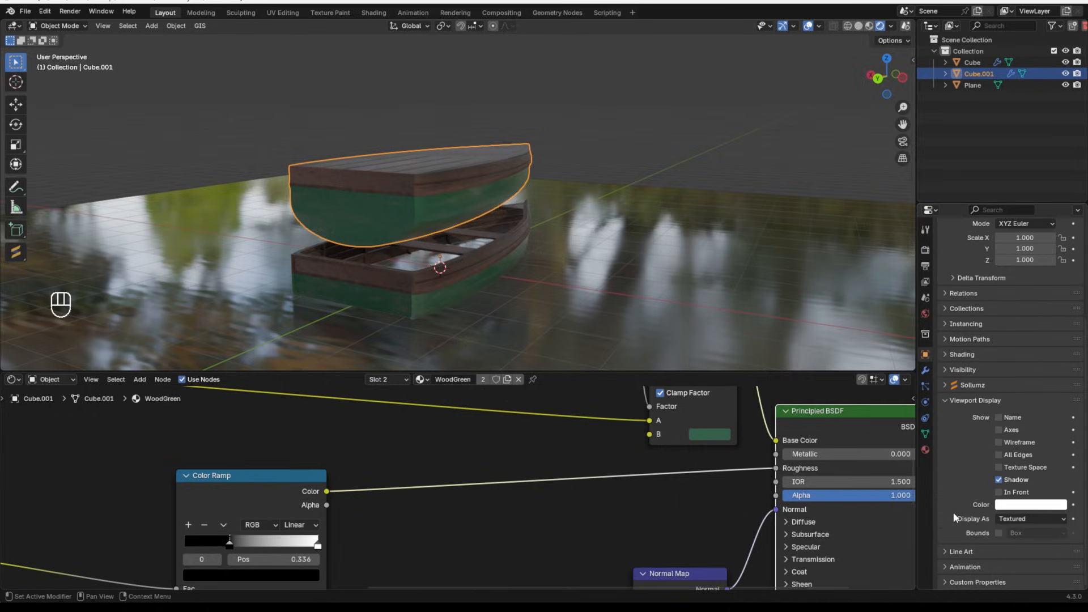
pyautogui.click(1003, 518)
pyautogui.click(1010, 532)
pyautogui.moveTo(510, 272); pyautogui.dragTo(542, 279, button='middle')
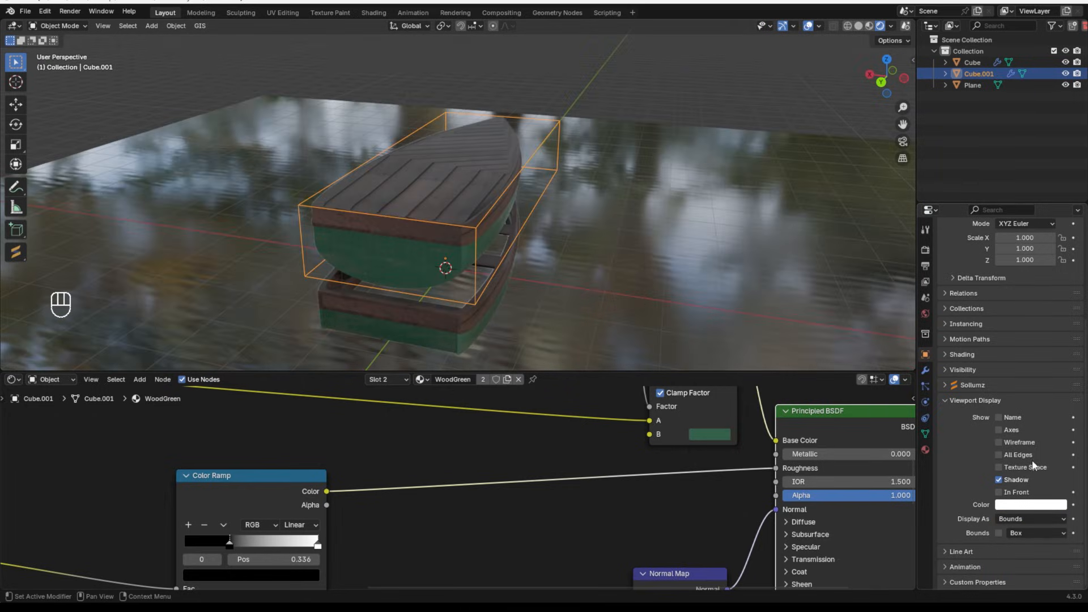
# - Disable Camera ray visibility for the separated hull in its Visibility settings
pyautogui.scroll(3, 998, 385)
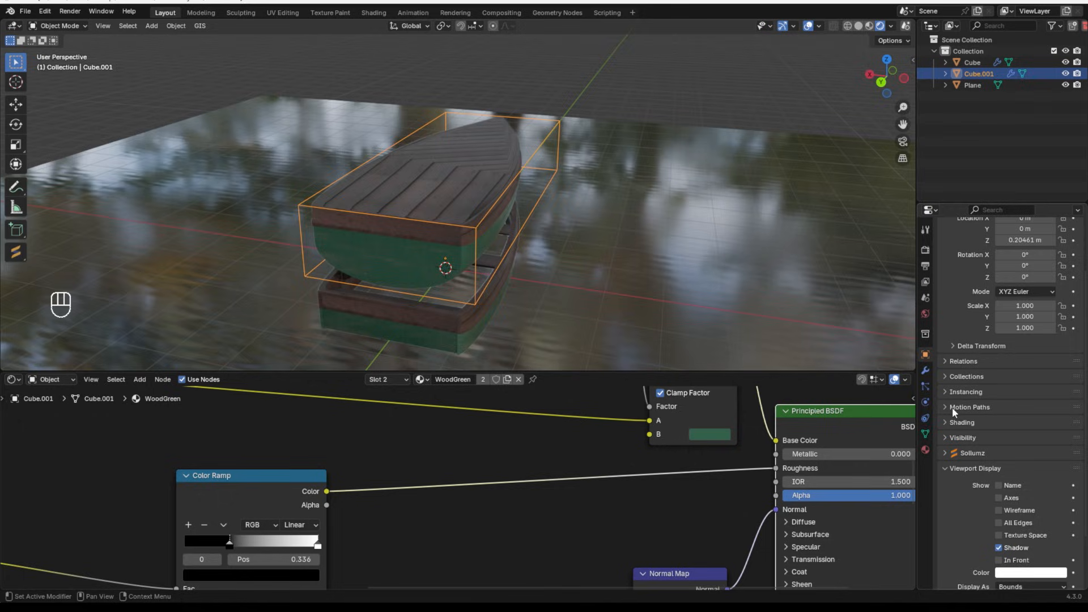
pyautogui.moveTo(568, 244); pyautogui.dragTo(600, 256, button='middle')
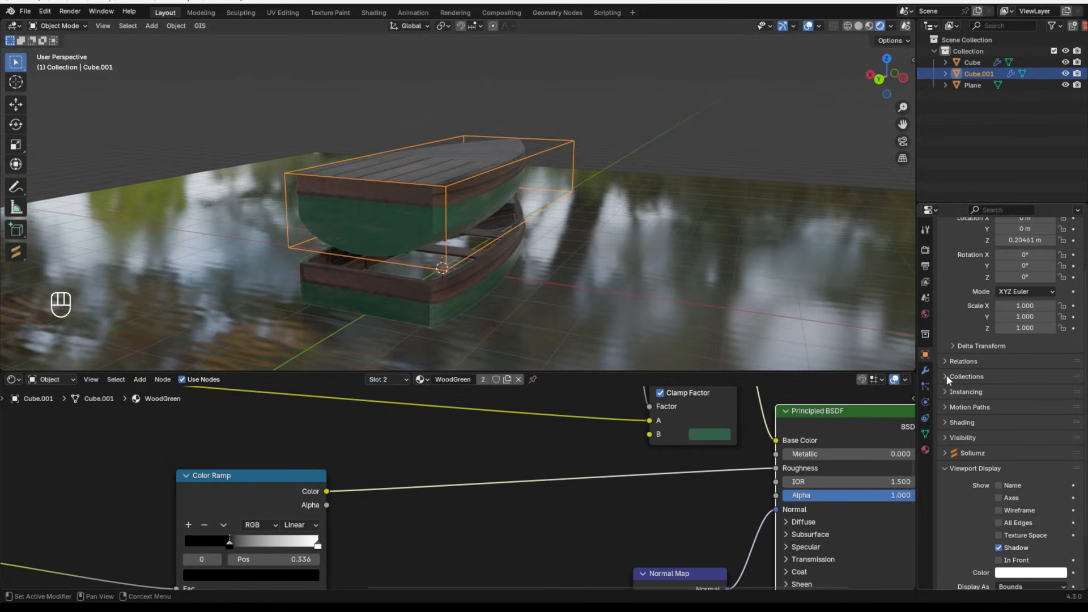
pyautogui.click(946, 438)
pyautogui.scroll(-4, 993, 431)
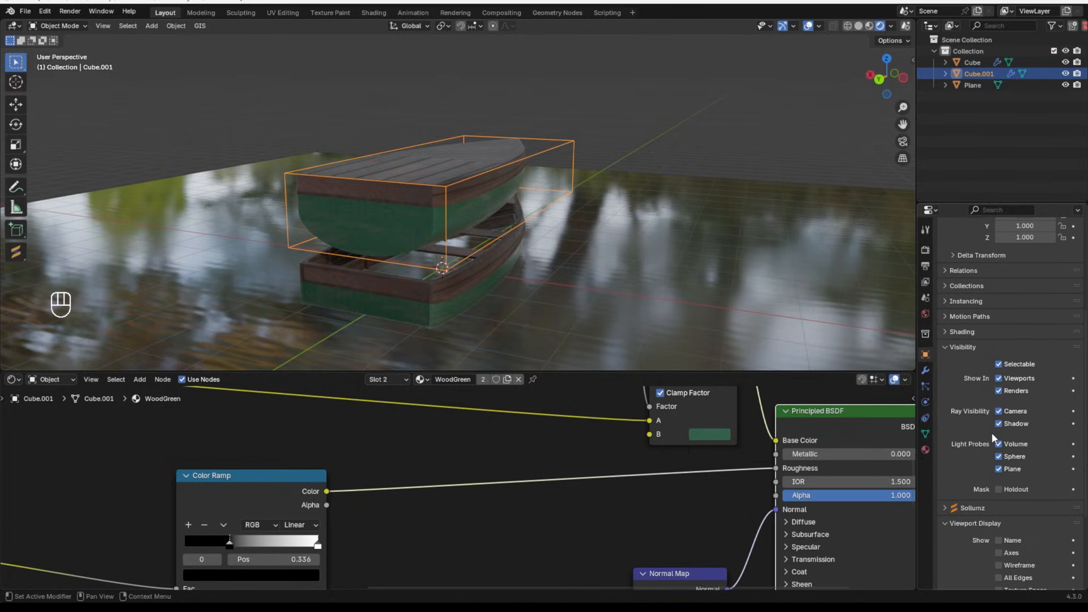
pyautogui.hotkey('ctrl', 'z')
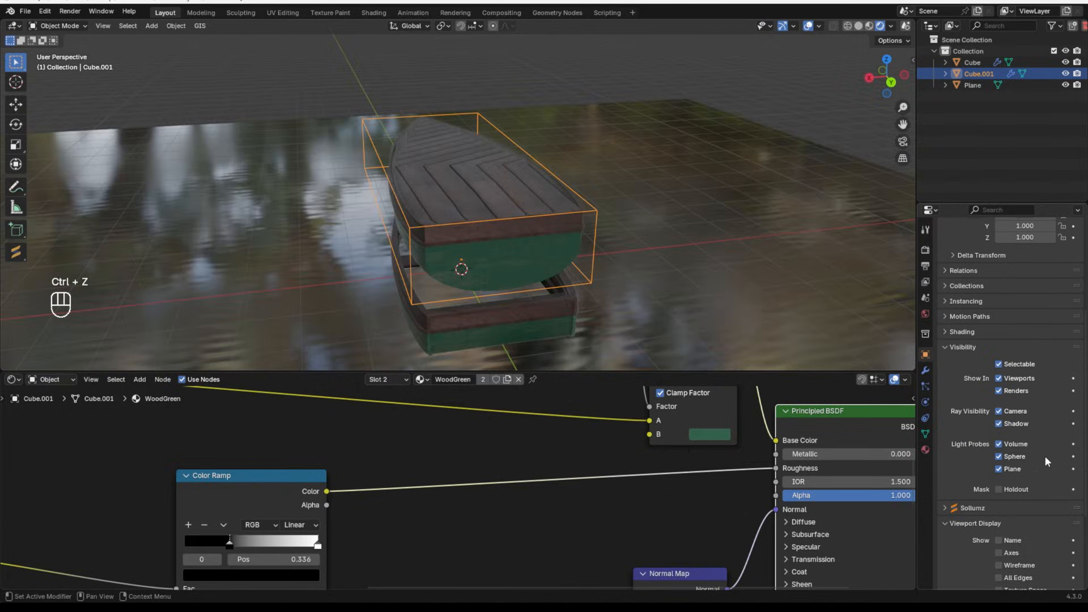
pyautogui.click(999, 412)
pyautogui.moveTo(510, 170); pyautogui.dragTo(550, 182, button='middle')
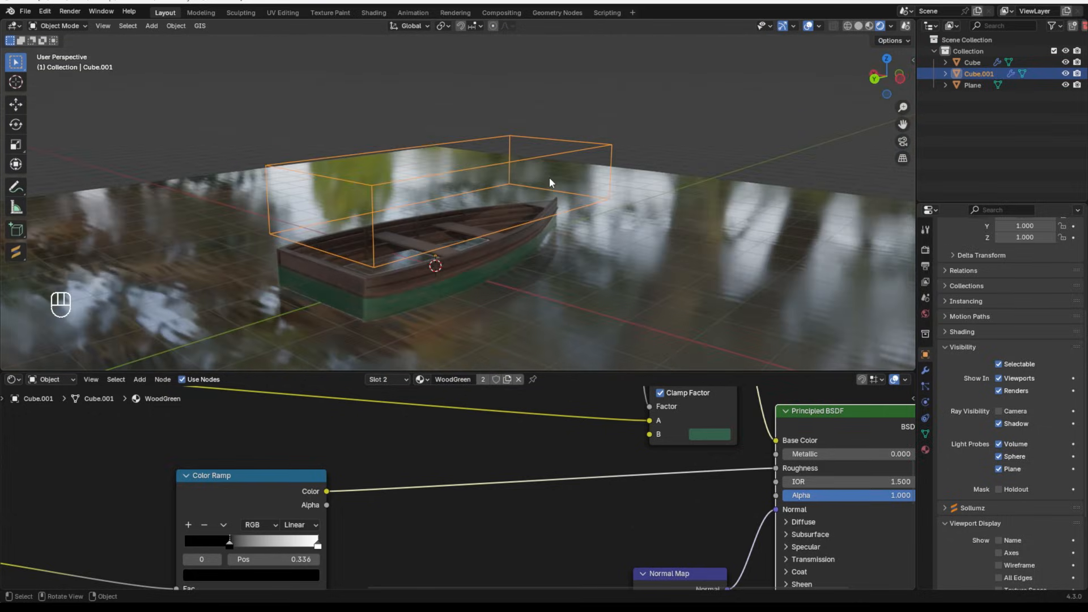
# - Add a Boolean modifier to the water plane
pyautogui.click(688, 274)
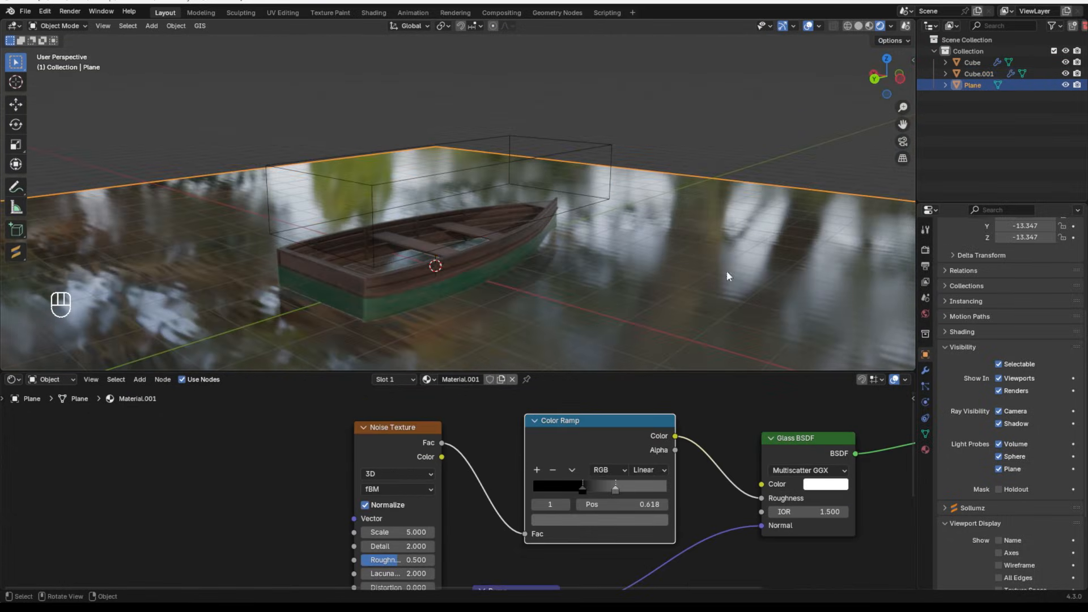
pyautogui.click(926, 369)
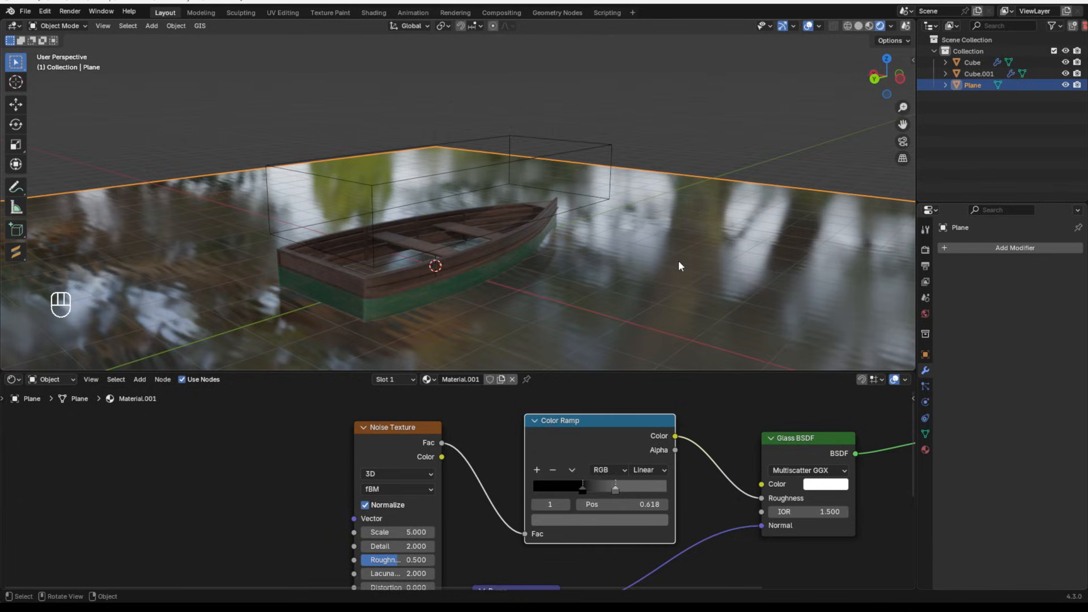
pyautogui.click(992, 249)
pyautogui.moveTo(969, 279)
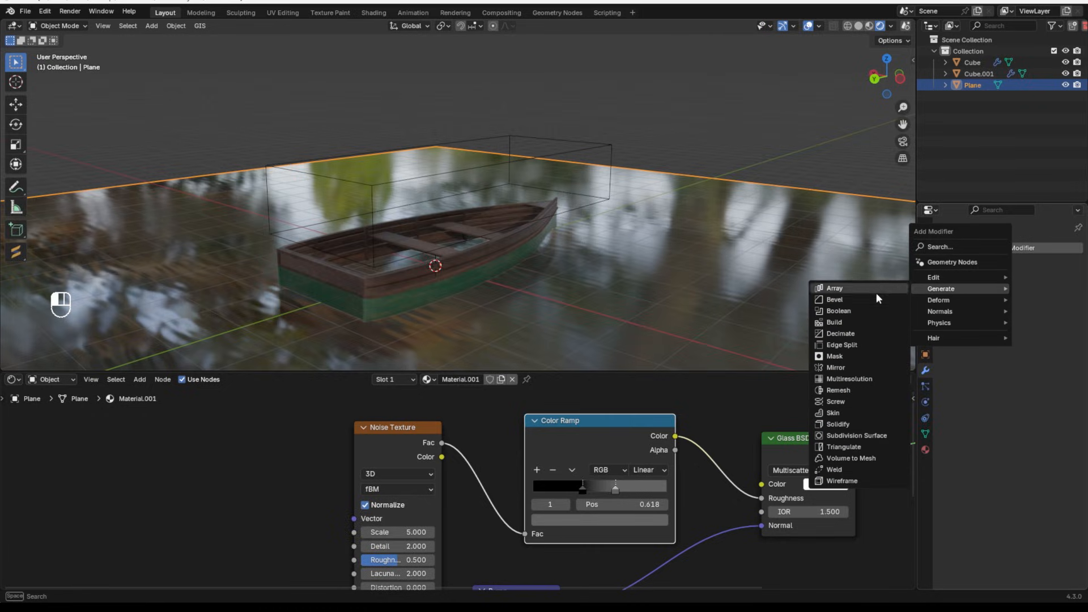
pyautogui.click(858, 310)
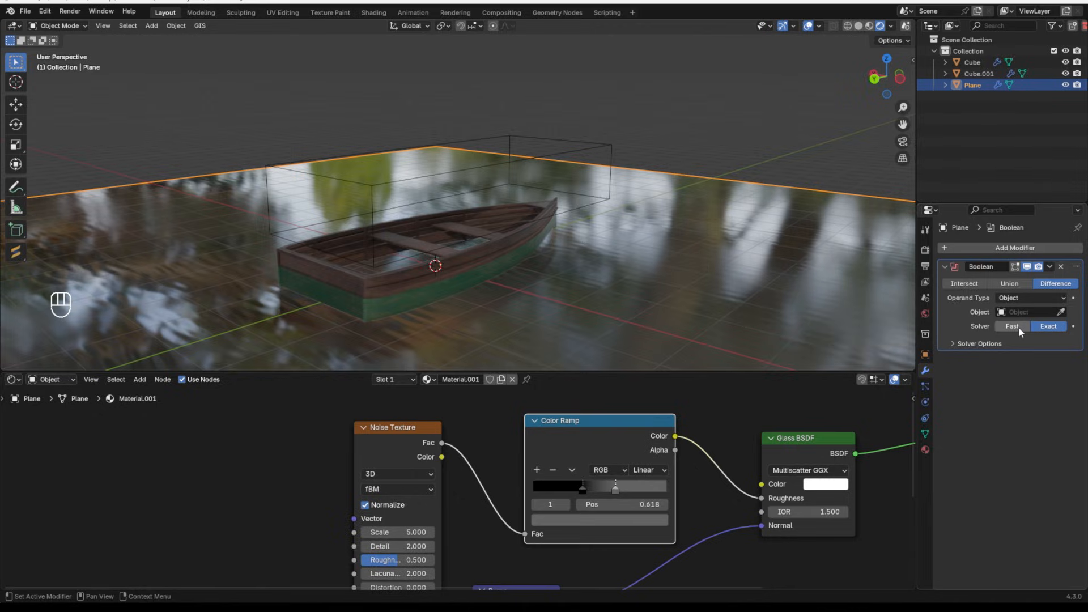
# - Set the water plane's Boolean solver to Fast and pick the separated closed hull as its cutting object
pyautogui.click(1018, 325)
pyautogui.click(1062, 313)
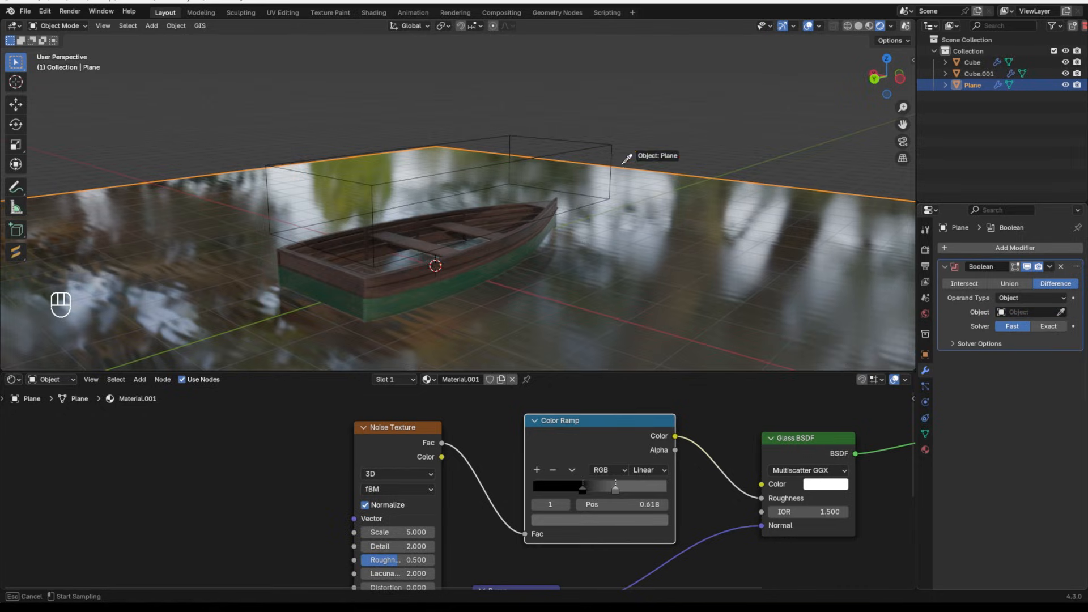
pyautogui.click(570, 151)
# - Try moving the cutter hull through the water plane to test the Boolean cut, and undo both moves
pyautogui.click(572, 153)
pyautogui.moveTo(583, 159); pyautogui.dragTo(610, 204, button='middle')
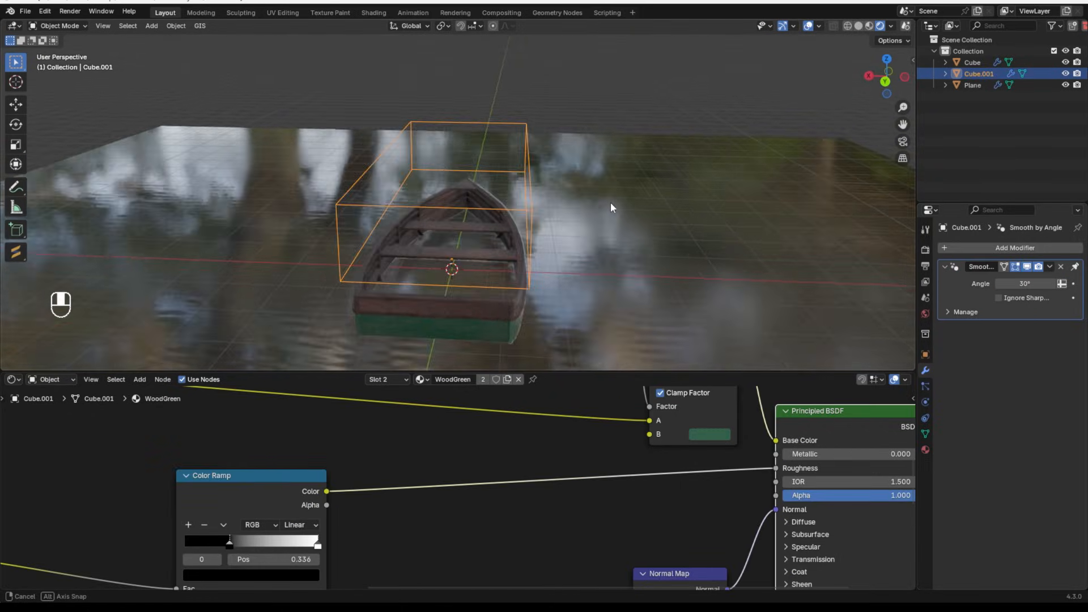
pyautogui.press('g')
pyautogui.click(655, 253)
pyautogui.moveTo(654, 253); pyautogui.dragTo(737, 255, button='middle')
pyautogui.hotkey('ctrl', 'z')
pyautogui.press('g')
pyautogui.click(867, 304)
pyautogui.moveTo(867, 304); pyautogui.dragTo(580, 238, button='middle')
pyautogui.hotkey('ctrl', 'z')
# - Lower the cutter hull along the Z axis so that it coincides with the boat and cuts the water inside it
pyautogui.press('g')
pyautogui.press('z')
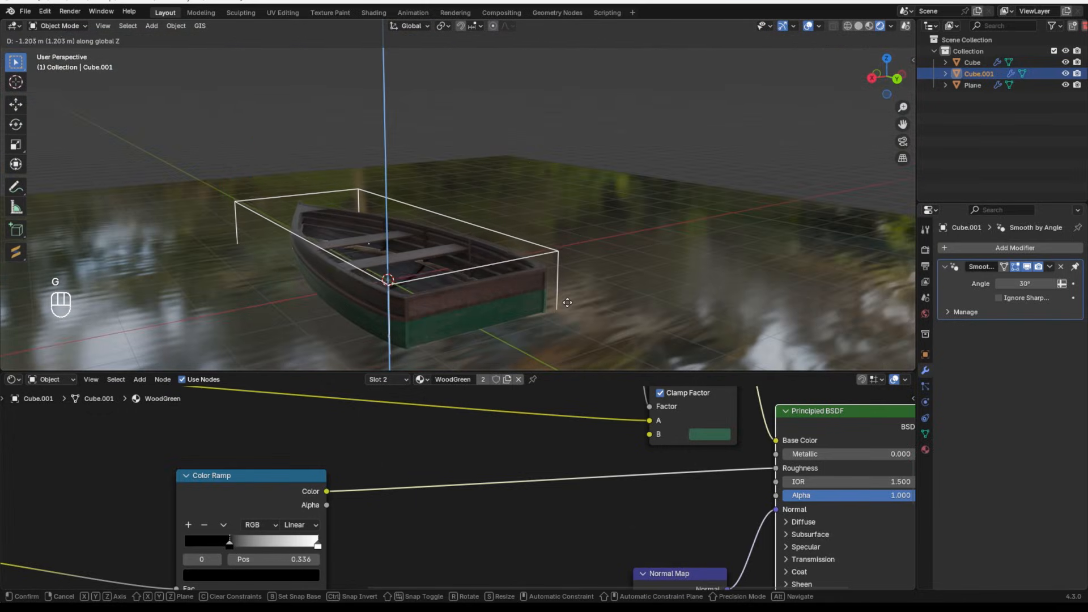
pyautogui.click(565, 314)
pyautogui.moveTo(564, 313); pyautogui.dragTo(689, 272, button='middle')
# - Try moving the boat away from the hole cut in the water, and undo the moves
pyautogui.click(431, 223)
pyautogui.press('g')
pyautogui.click(408, 198)
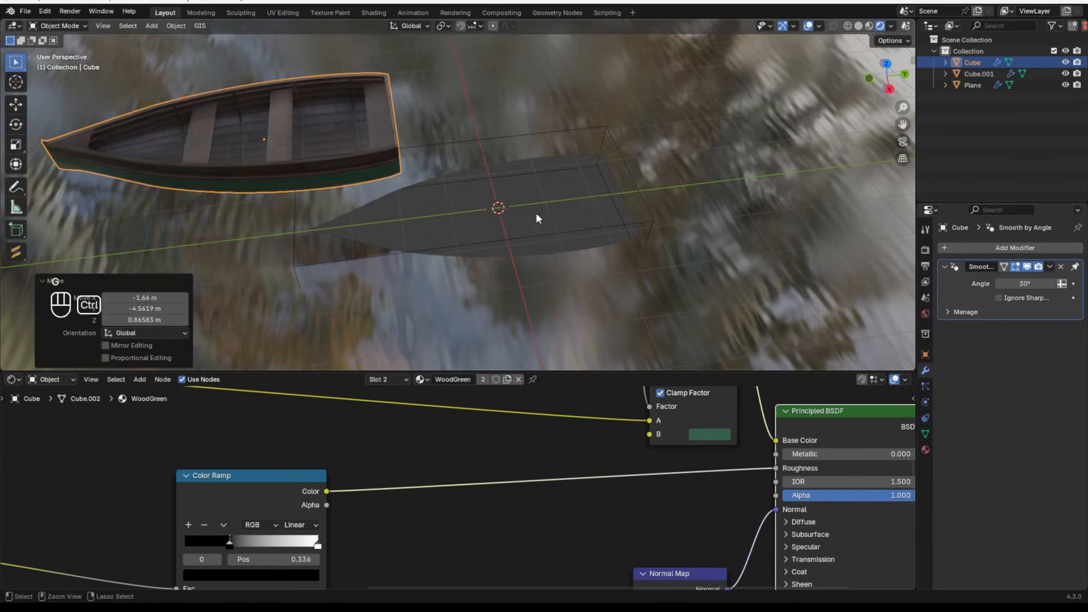
pyautogui.hotkey('ctrl', 'z')
pyautogui.press('g')
pyautogui.press('y')
pyautogui.hotkey('ctrl', 'z')
# - Parent the cutter hull to the boat using Object (Keep Transform)
pyautogui.moveTo(529, 221); pyautogui.dragTo(563, 219, button='middle')
pyautogui.scroll(-3, 563, 220)
pyautogui.click(479, 245)
pyautogui.moveTo(479, 245); pyautogui.dragTo(683, 225, button='middle')
pyautogui.scroll(3, 624, 227)
pyautogui.press('shift')
pyautogui.keyDown('shift'); pyautogui.click(602, 228); pyautogui.keyUp('shift')
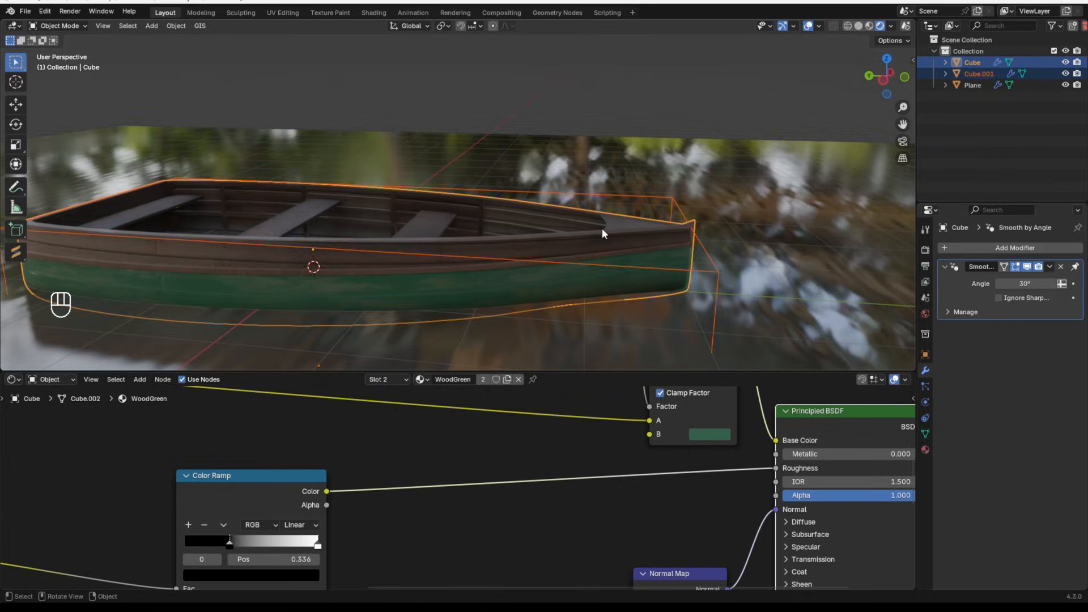
pyautogui.hotkey('ctrl', 'p')
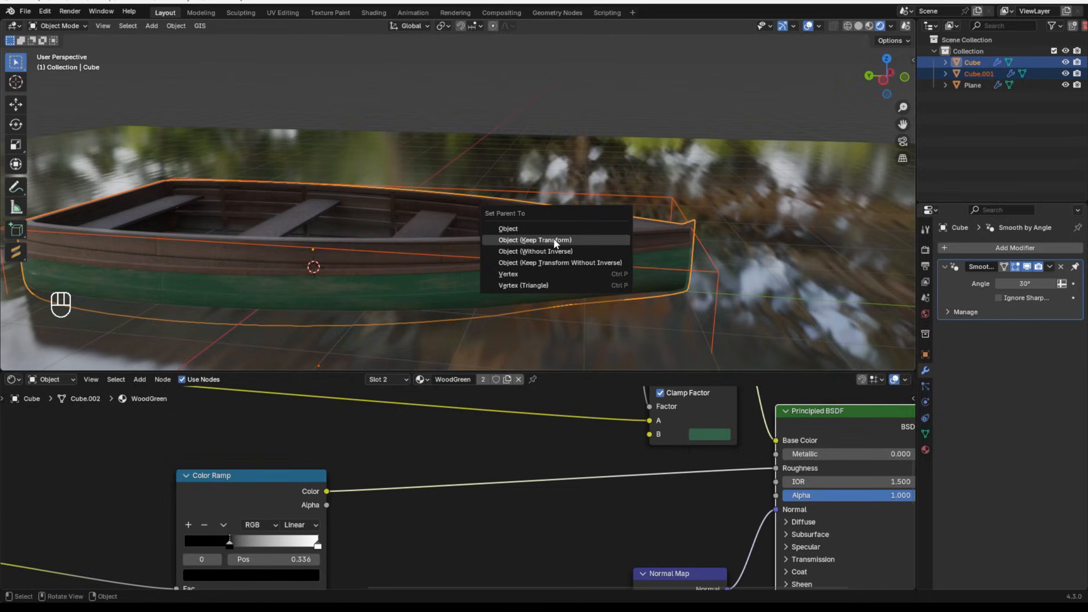
pyautogui.click(556, 240)
# - Move the boat with its parented cutter across the water, shifting it about 3.36 m along the X axis
pyautogui.click(607, 236)
pyautogui.scroll(-2, 599, 238)
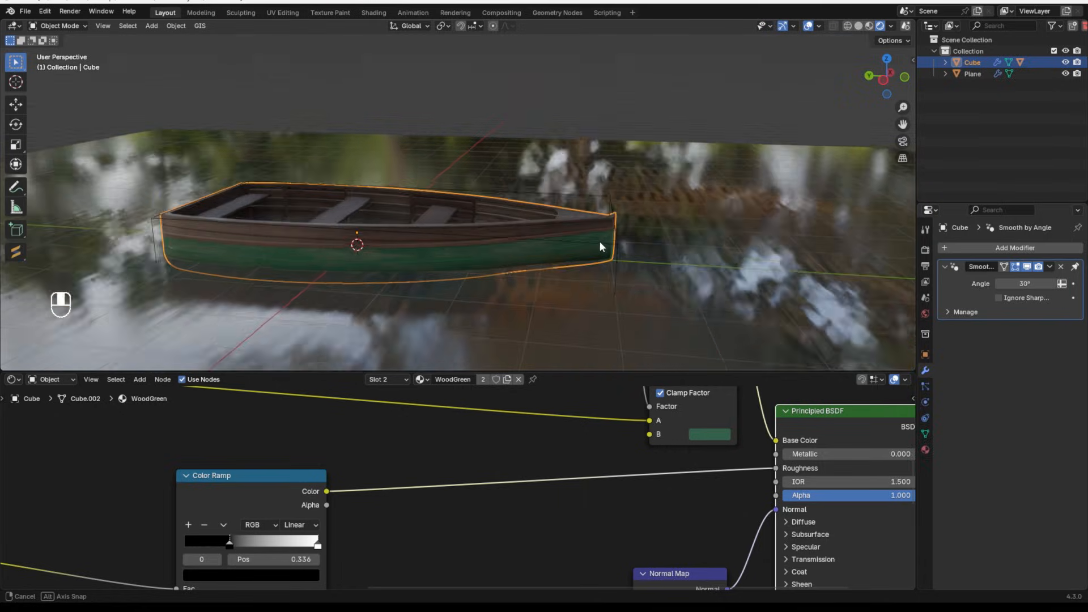
pyautogui.moveTo(600, 241); pyautogui.dragTo(597, 271, button='middle')
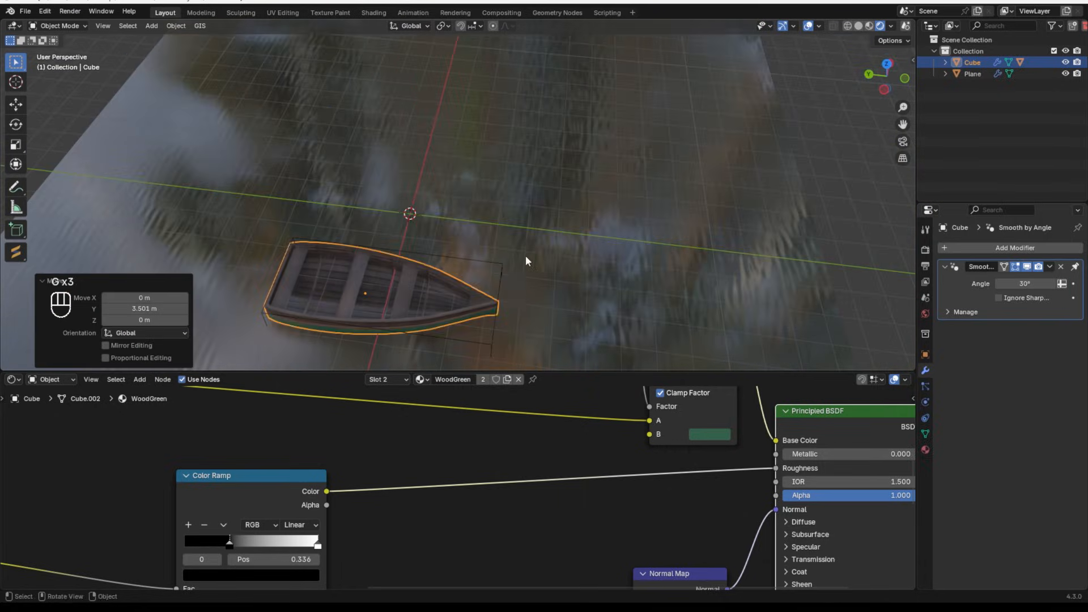
pyautogui.press('g')
pyautogui.press('x')
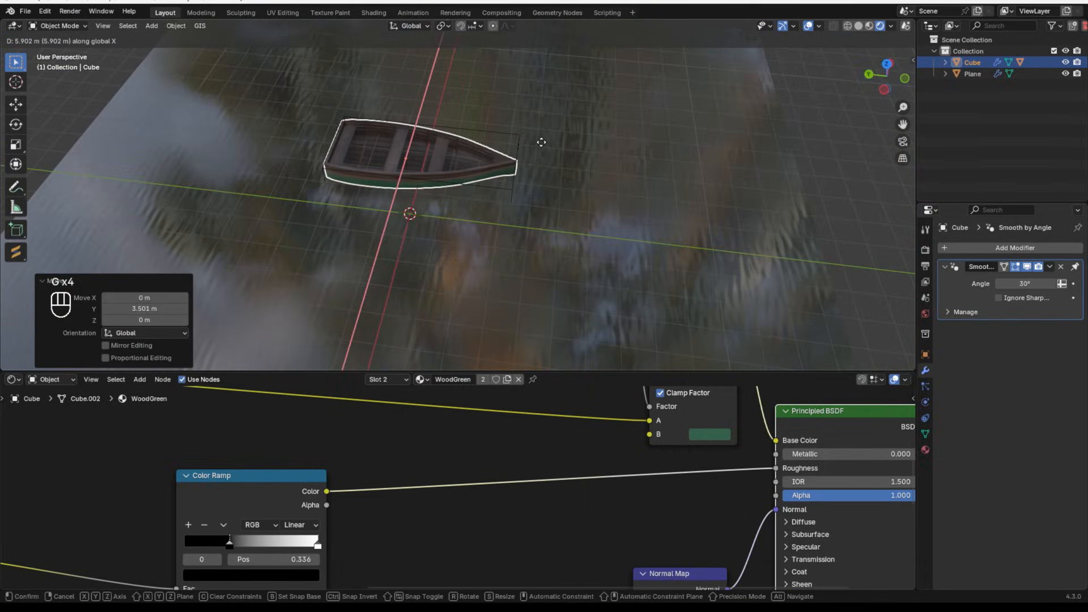
pyautogui.click(542, 211)
pyautogui.moveTo(543, 210); pyautogui.dragTo(396, 147, button='middle')
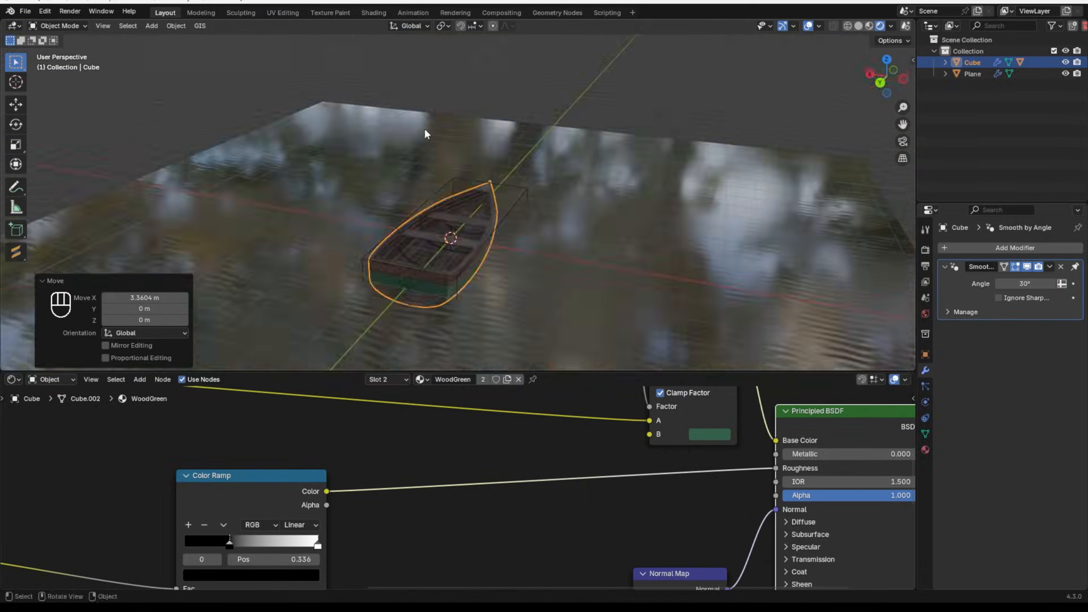
pyautogui.click(514, 125)
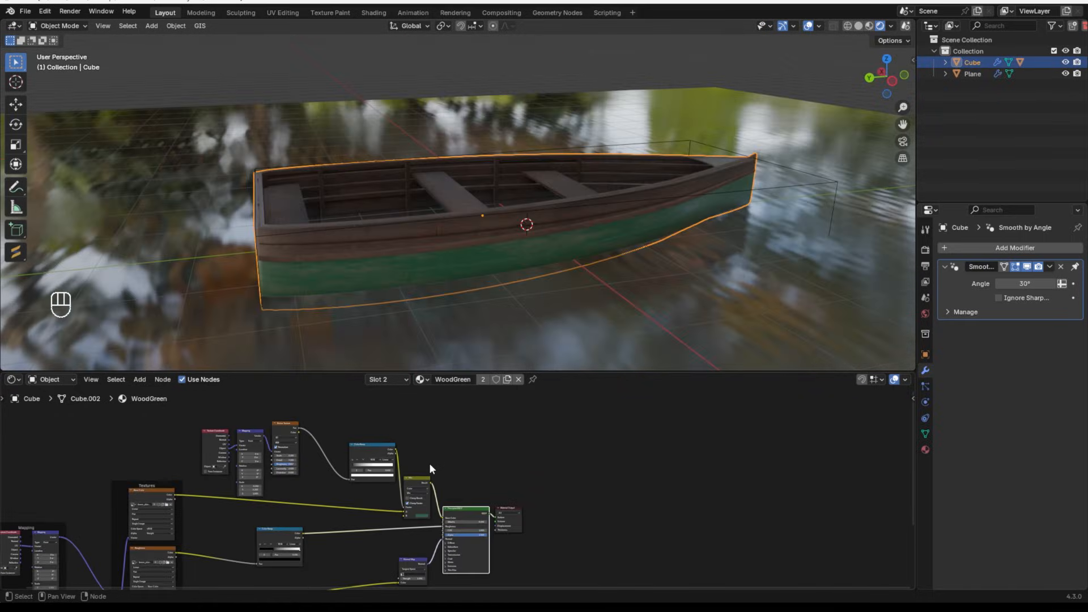
# - Move the WoodGreen material's Principled BSDF and Material Output nodes away from the Mix node to free up space
pyautogui.scroll(-1, 430, 462)
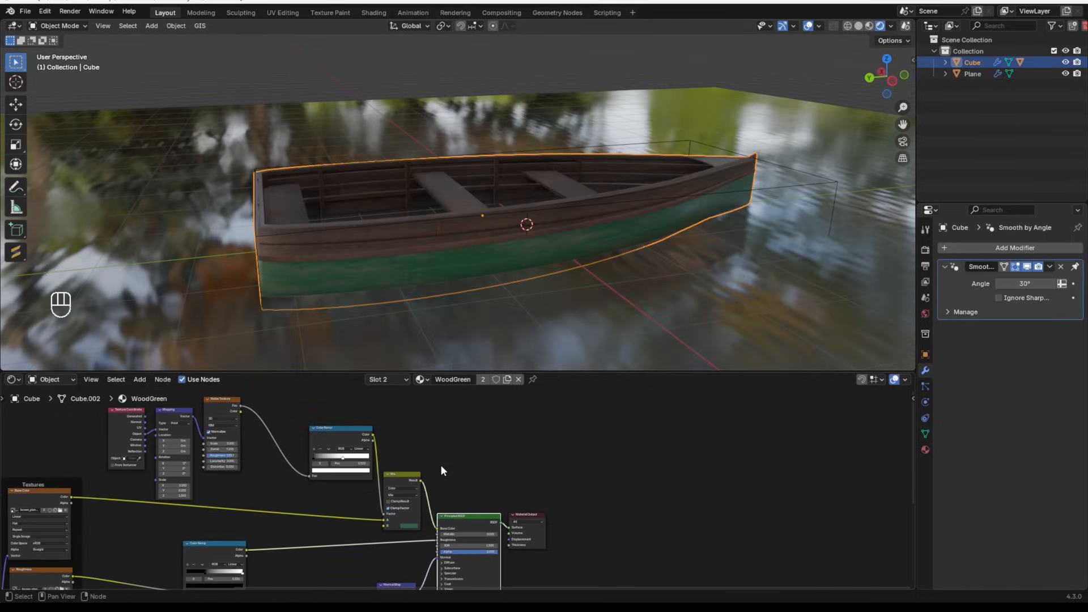
pyautogui.moveTo(478, 520); pyautogui.dragTo(676, 520)
pyautogui.moveTo(618, 357); pyautogui.dragTo(601, 317, button='middle')
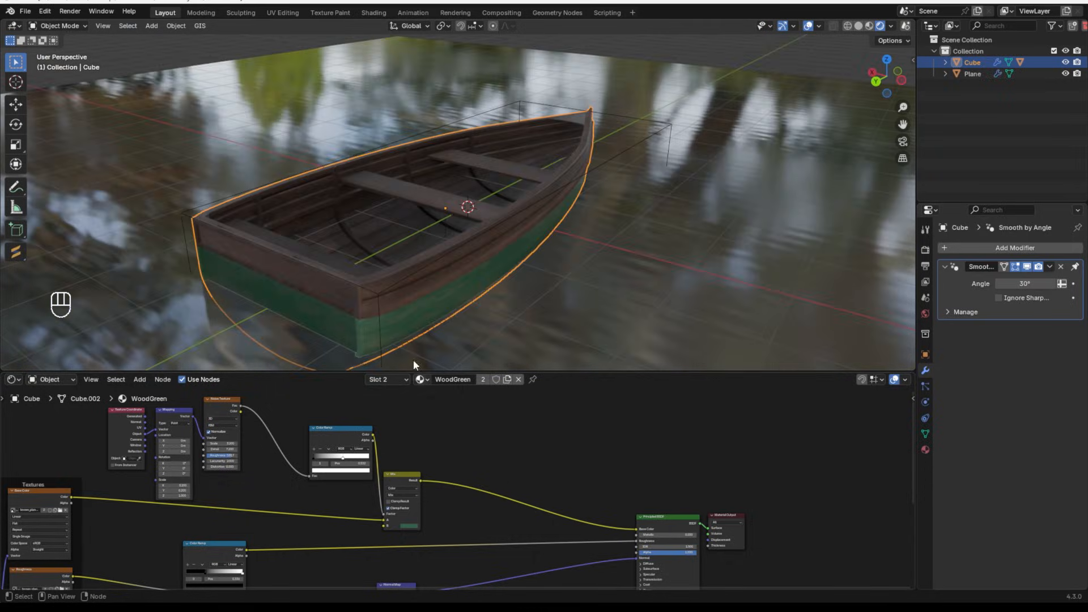
pyautogui.moveTo(413, 360); pyautogui.dragTo(344, 342, button='middle')
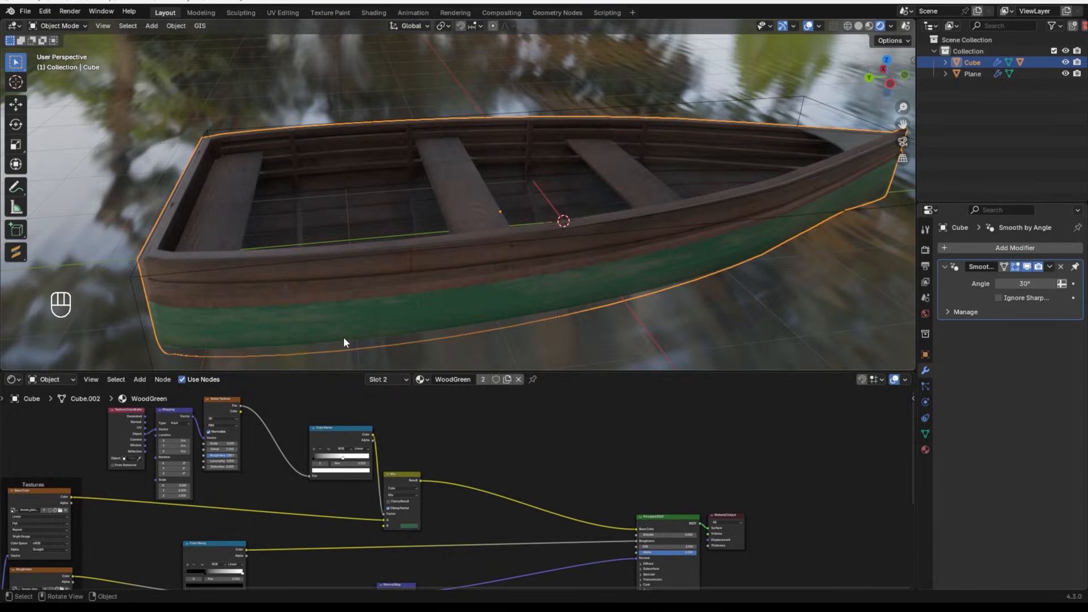
pyautogui.moveTo(344, 338); pyautogui.dragTo(515, 228, button='middle')
pyautogui.scroll(5, 507, 238)
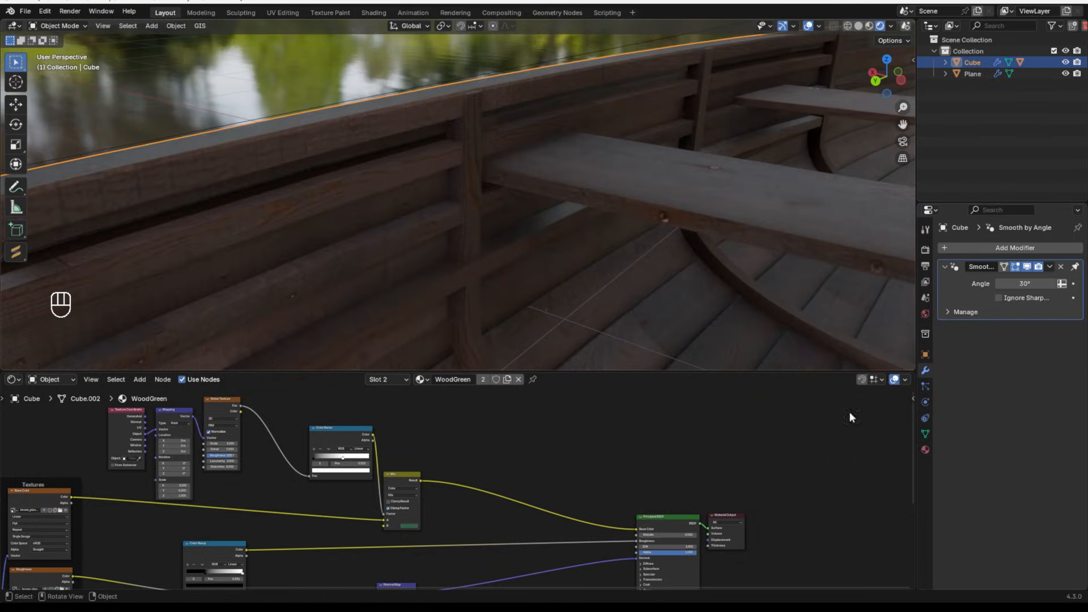
# - Switch to the Wood material and move its Principled BSDF and Material Output nodes away from the RGB Curves node
pyautogui.click(926, 449)
pyautogui.click(972, 251)
pyautogui.scroll(-2, 430, 510)
pyautogui.scroll(2, 442, 474)
pyautogui.moveTo(442, 474); pyautogui.dragTo(500, 499)
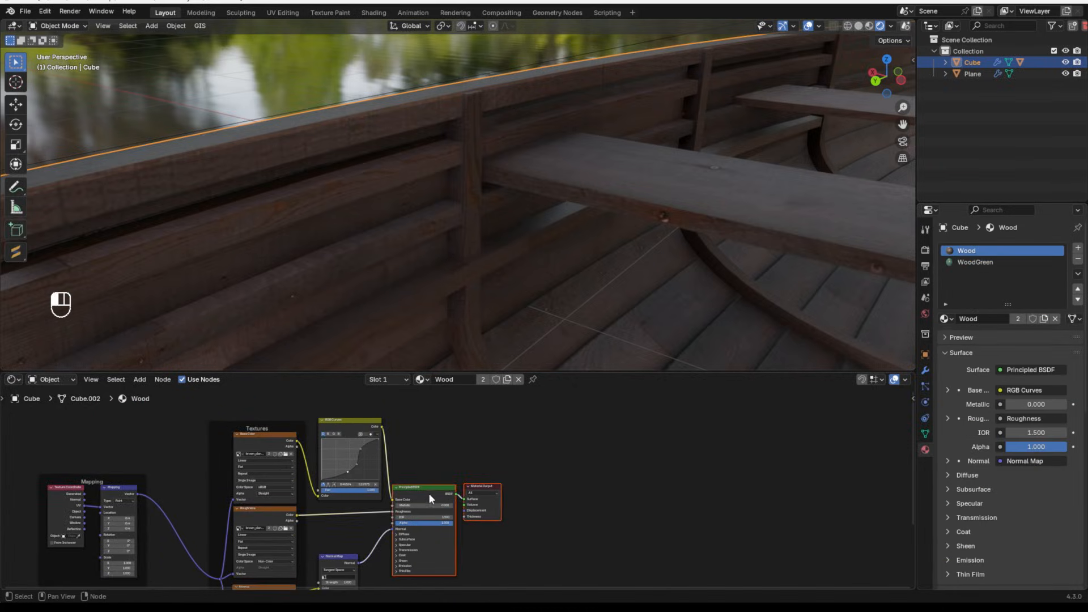
pyautogui.moveTo(429, 499); pyautogui.dragTo(683, 537)
pyautogui.click(558, 459)
# - Add an Ambient Occlusion node to the Wood material and connect its Color output to the Principled BSDF's Base Color
pyautogui.scroll(4, 475, 463)
pyautogui.moveTo(533, 462); pyautogui.dragTo(469, 503, button='middle')
pyautogui.scroll(-2, 471, 451)
pyautogui.scroll(1, 471, 452)
pyautogui.hotkey('shift', 'a')
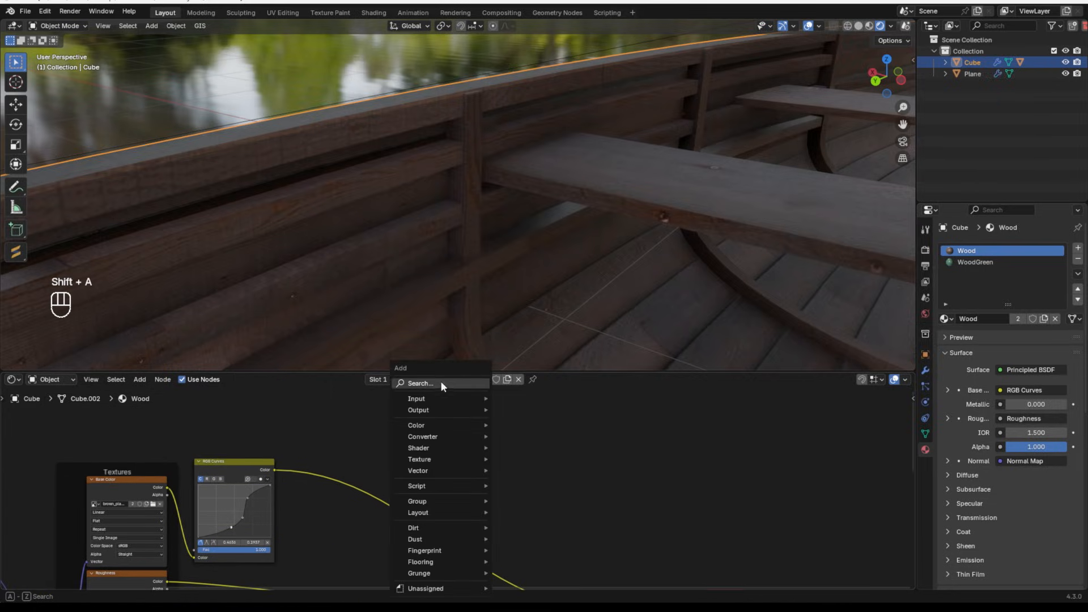
pyautogui.write('a')
pyautogui.press('Down')
pyautogui.press('Return')
pyautogui.click(453, 425)
pyautogui.scroll(-2, 452, 425)
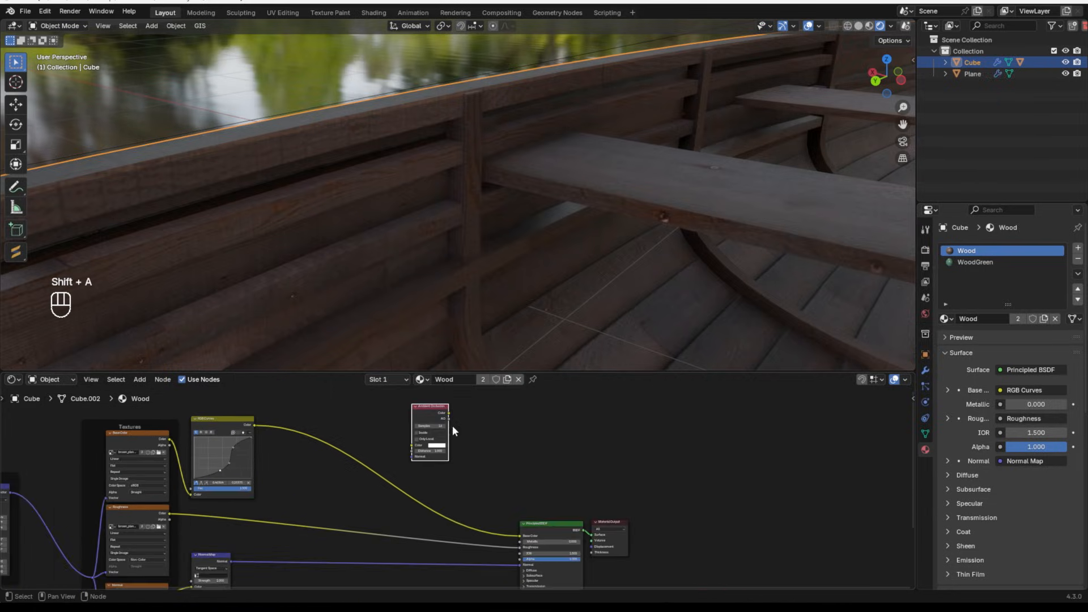
pyautogui.moveTo(447, 413); pyautogui.dragTo(519, 535)
pyautogui.moveTo(494, 463); pyautogui.dragTo(476, 522, button='middle')
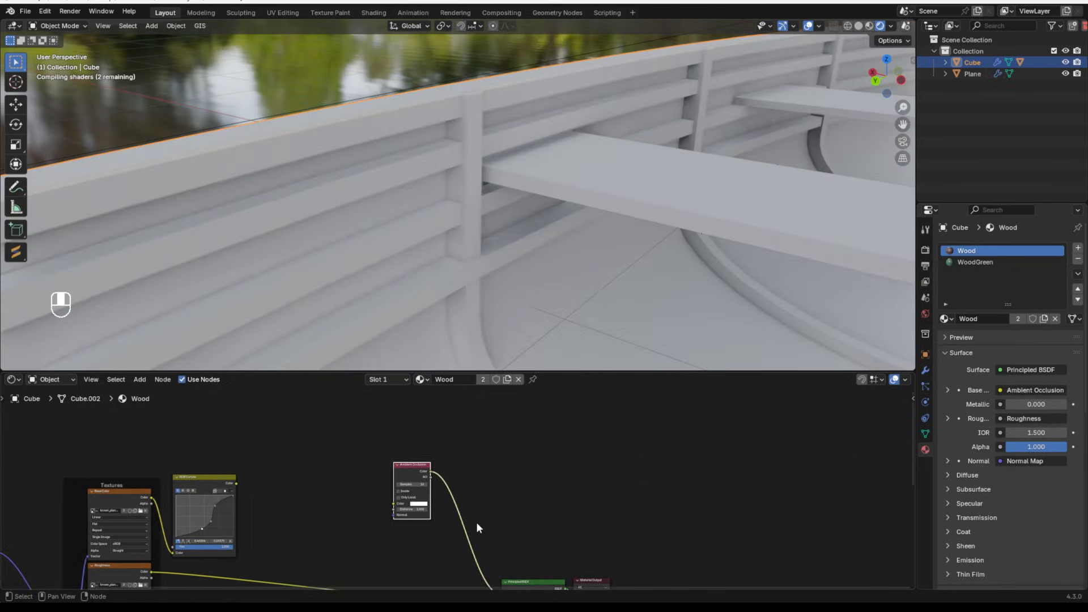
# - Reposition the Ambient Occlusion node and insert a Color Ramp node between it and the Principled BSDF's Base Color
pyautogui.scroll(2, 456, 488)
pyautogui.moveTo(375, 452); pyautogui.dragTo(310, 466)
pyautogui.moveTo(397, 295); pyautogui.dragTo(346, 167, button='middle')
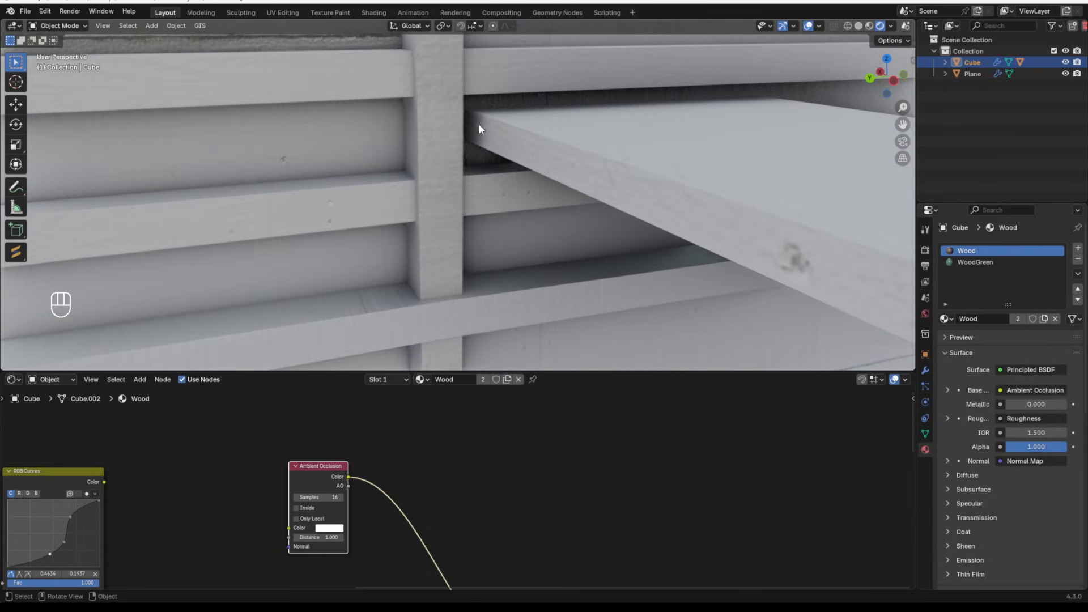
pyautogui.scroll(-10, 469, 159)
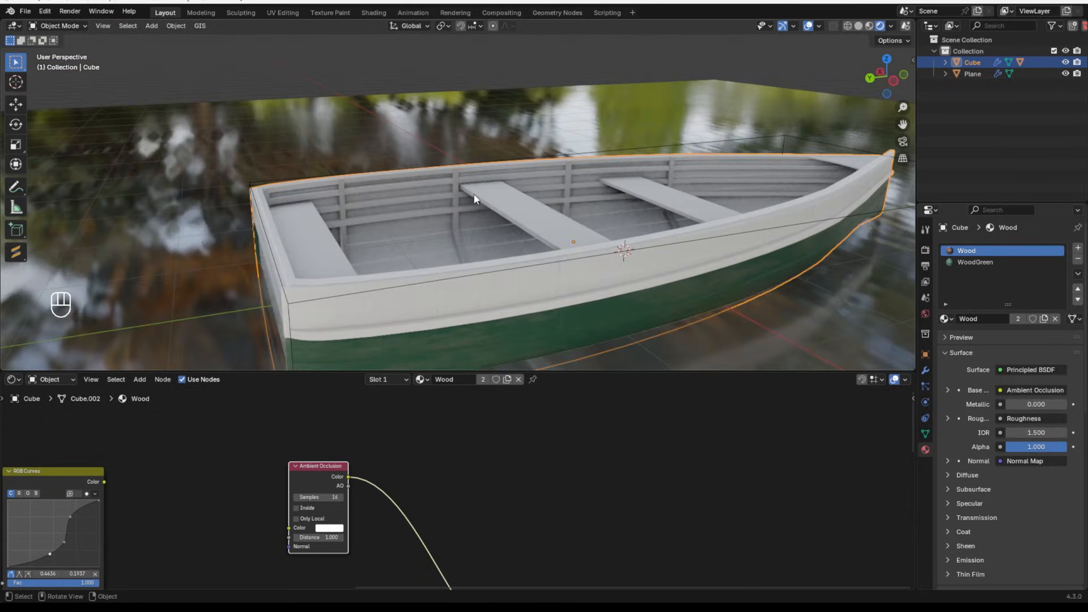
pyautogui.moveTo(475, 199); pyautogui.dragTo(353, 201, button='middle')
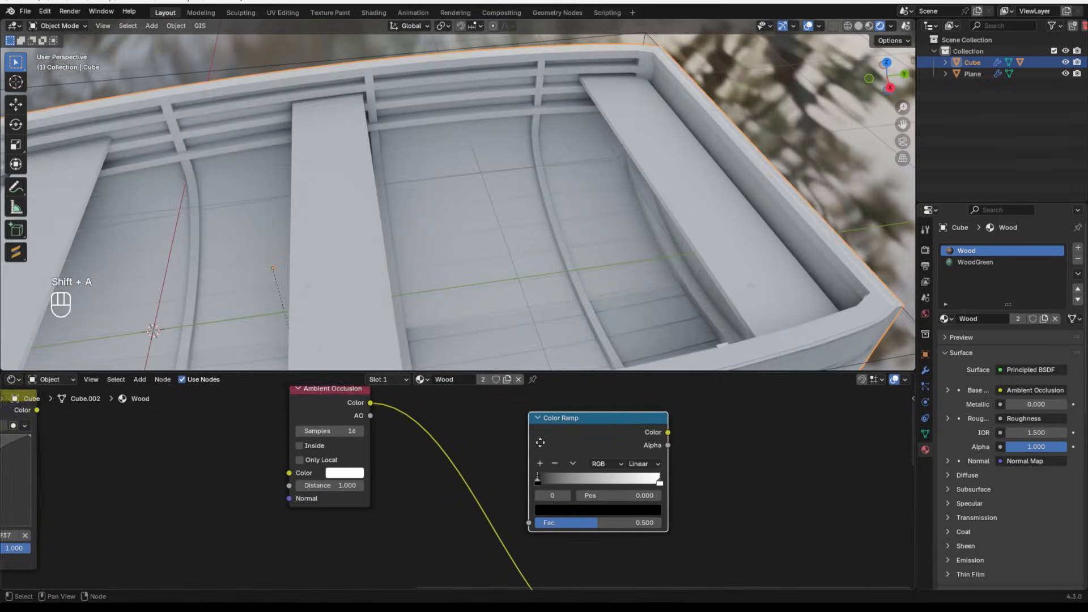
pyautogui.moveTo(539, 442); pyautogui.dragTo(573, 445, button='middle')
pyautogui.click(501, 492)
# - Move the black stop of the ambient occlusion Color Ramp to about 0.505 to strengthen the dark crevices
pyautogui.scroll(2, 492, 491)
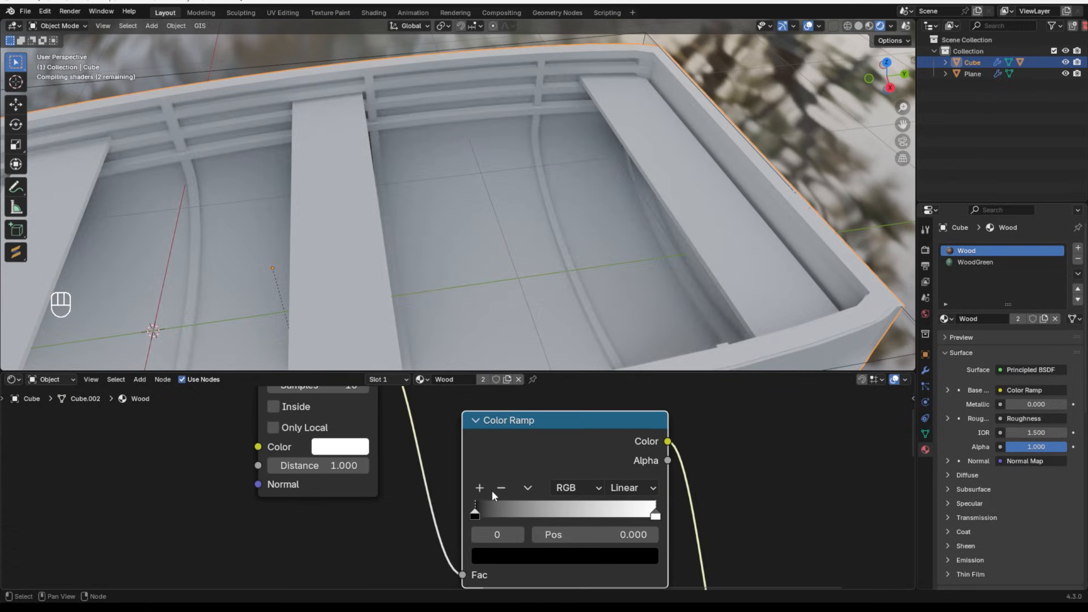
pyautogui.moveTo(488, 513)
pyautogui.mouseDown()
pyautogui.moveTo(594, 517)
pyautogui.moveTo(550, 513)
pyautogui.moveTo(566, 514)
pyautogui.mouseUp()
pyautogui.moveTo(539, 284); pyautogui.dragTo(317, 204, button='middle')
# - Add a Mix Color node with the Multiply blend mode near the Wood material's Principled BSDF
pyautogui.scroll(-4, 498, 499)
pyautogui.hotkey('shift', 'a')
pyautogui.write('mix')
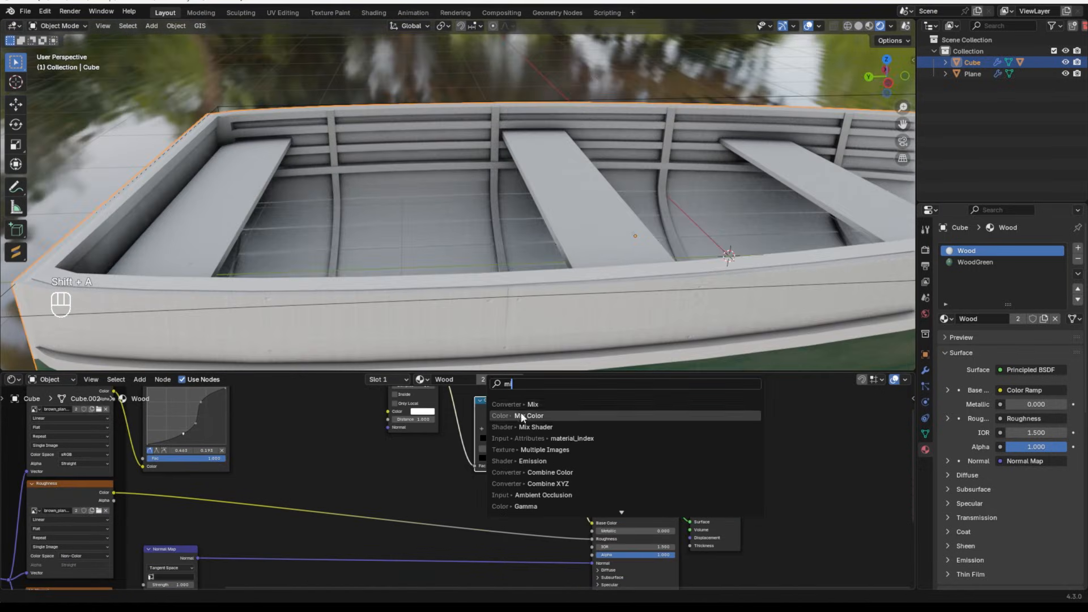
pyautogui.press('Return')
pyautogui.click(517, 505)
pyautogui.click(516, 505)
pyautogui.click(528, 436)
pyautogui.moveTo(494, 151); pyautogui.dragTo(578, 311, button='middle')
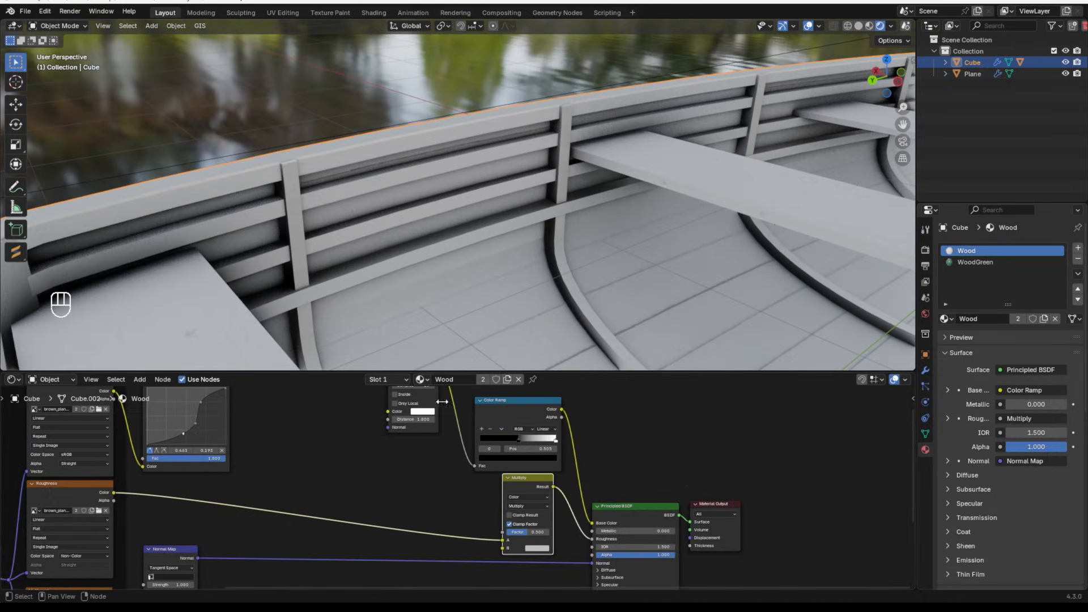
# - Connect RGB Curves to the Multiply node's A, the Color Ramp to B, and the Multiply result to Base Color
pyautogui.scroll(-2, 269, 435)
pyautogui.moveTo(269, 435); pyautogui.dragTo(390, 421, button='middle')
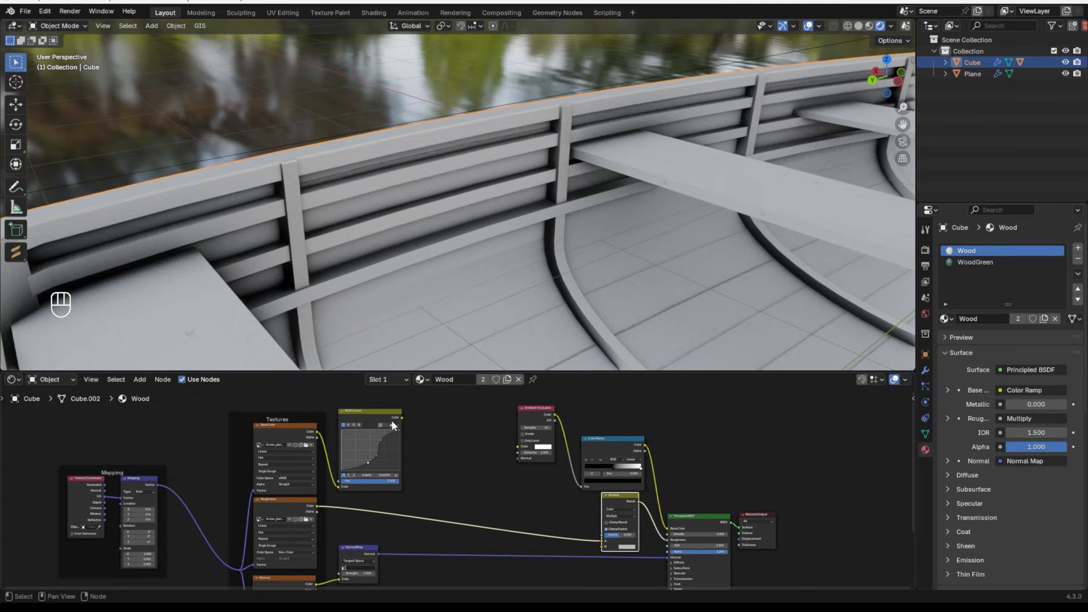
pyautogui.scroll(3, 430, 423)
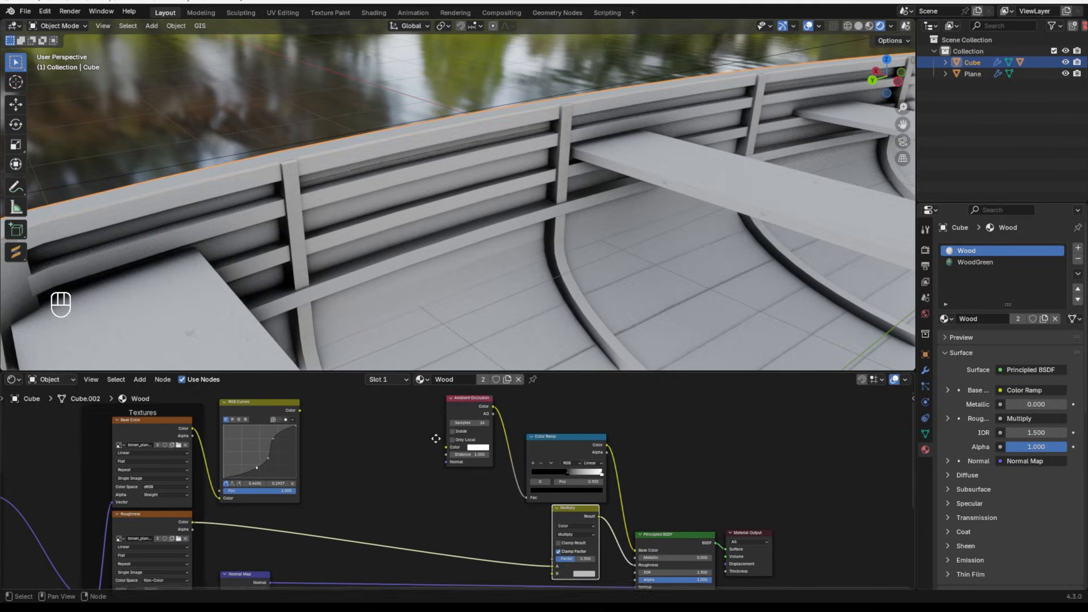
pyautogui.moveTo(431, 424); pyautogui.dragTo(422, 407, button='middle')
pyautogui.moveTo(421, 407); pyautogui.dragTo(435, 431)
pyautogui.moveTo(302, 400); pyautogui.dragTo(549, 554)
pyautogui.moveTo(503, 422); pyautogui.dragTo(554, 562)
pyautogui.moveTo(638, 554); pyautogui.dragTo(637, 530)
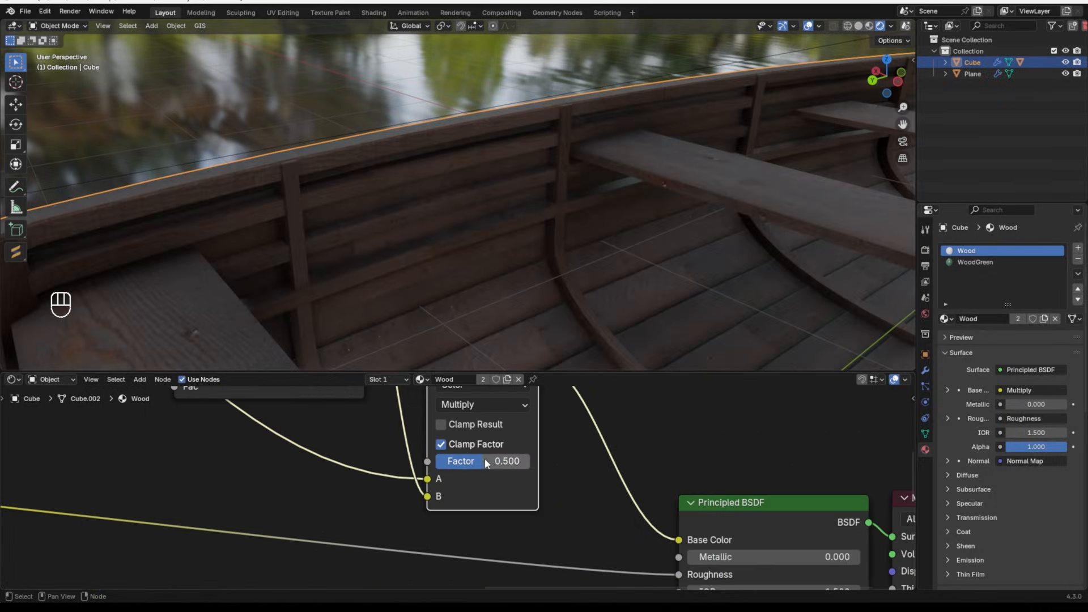
# - Raise the Wood material's Multiply factor above 0.500 for stronger ambient occlusion
pyautogui.moveTo(485, 458); pyautogui.dragTo(514, 457)
pyautogui.scroll(-6, 539, 245)
pyautogui.moveTo(534, 242); pyautogui.dragTo(632, 406, button='middle')
pyautogui.scroll(-3, 254, 420)
pyautogui.scroll(-4, 253, 414)
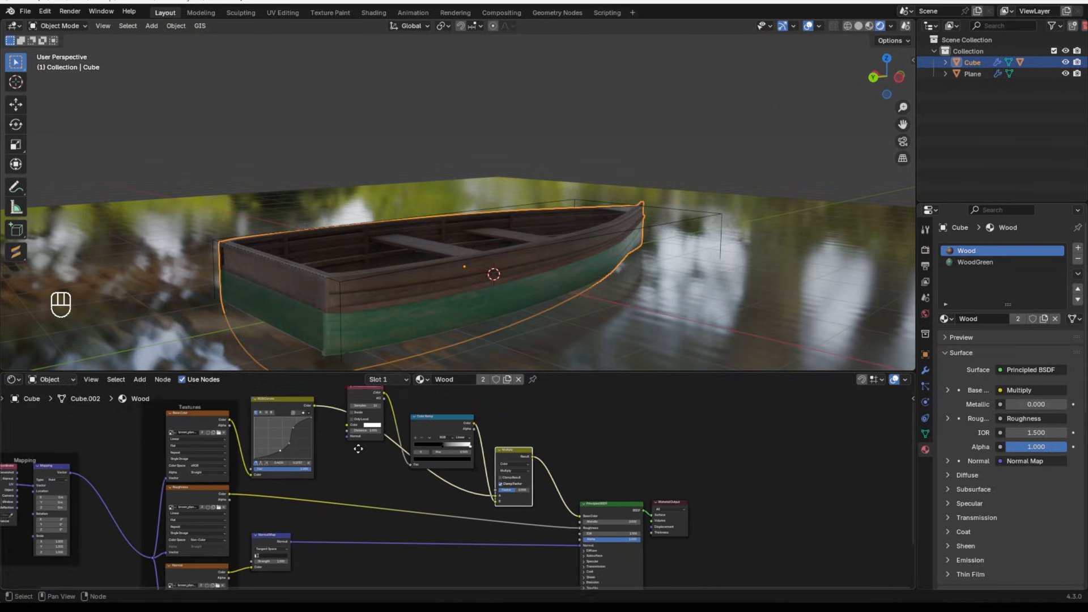
# - Copy the Ambient Occlusion, Color Ramp and Multiply nodes of the Wood material
pyautogui.moveTo(396, 401); pyautogui.dragTo(535, 443)
pyautogui.keyDown('ctrl'); pyautogui.click(554, 477); pyautogui.keyUp('ctrl')
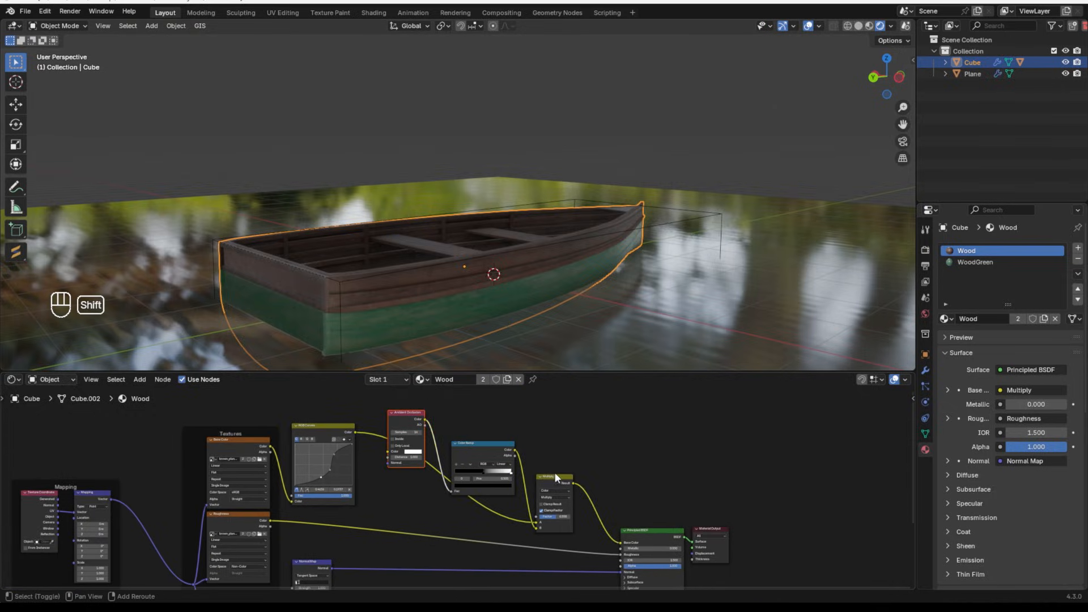
pyautogui.hotkey('ctrl', 'c')
pyautogui.hotkey('ctrl', 'c')
pyautogui.hotkey('ctrl', 'c')
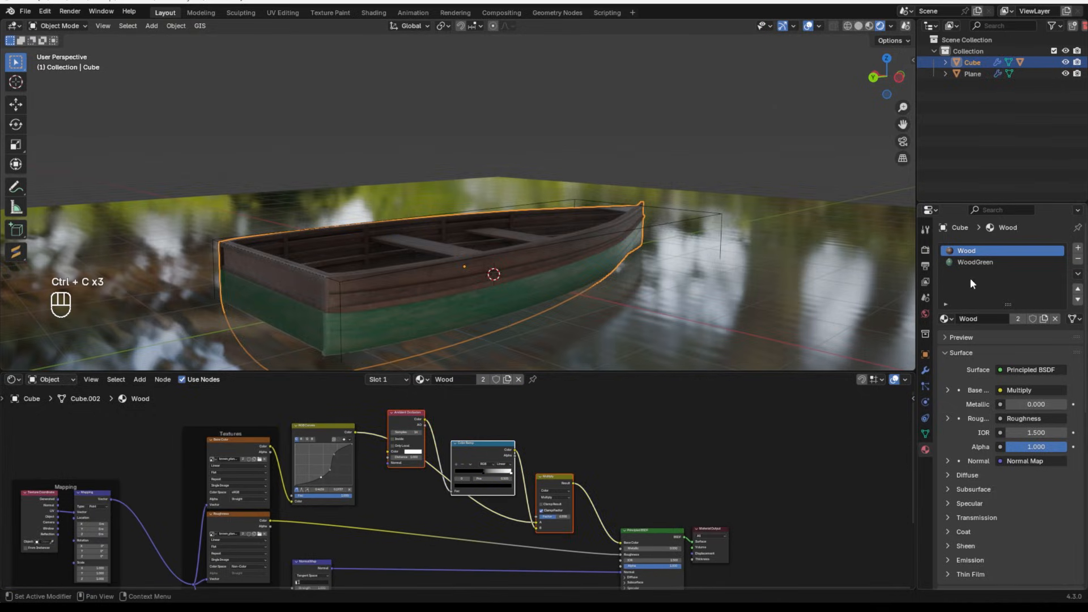
# - Paste the ambient occlusion nodes into the WoodGreen material, between its Mix and Principled BSDF nodes
pyautogui.click(971, 262)
pyautogui.keyDown('ctrl'); pyautogui.moveTo(520, 283); pyautogui.dragTo(529, 243, button='middle'); pyautogui.keyUp('ctrl')
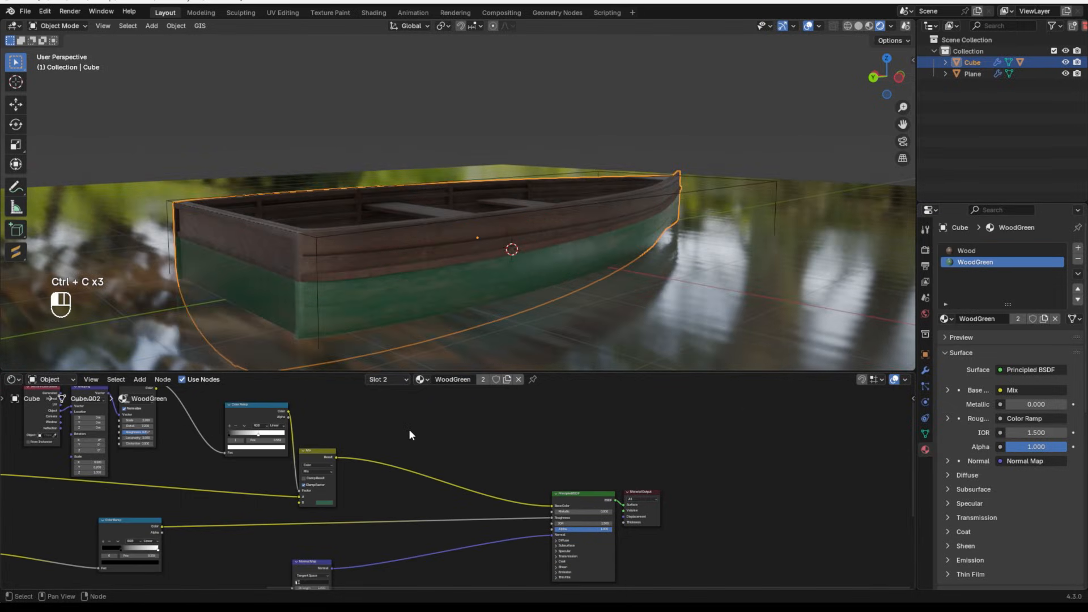
pyautogui.hotkey('ctrl', 'v')
pyautogui.click(519, 442)
pyautogui.moveTo(519, 442); pyautogui.dragTo(522, 434)
# - Connect the WoodGreen Mix result to the Multiply node's A and the Multiply result to the Base Color
pyautogui.moveTo(334, 457); pyautogui.dragTo(499, 481)
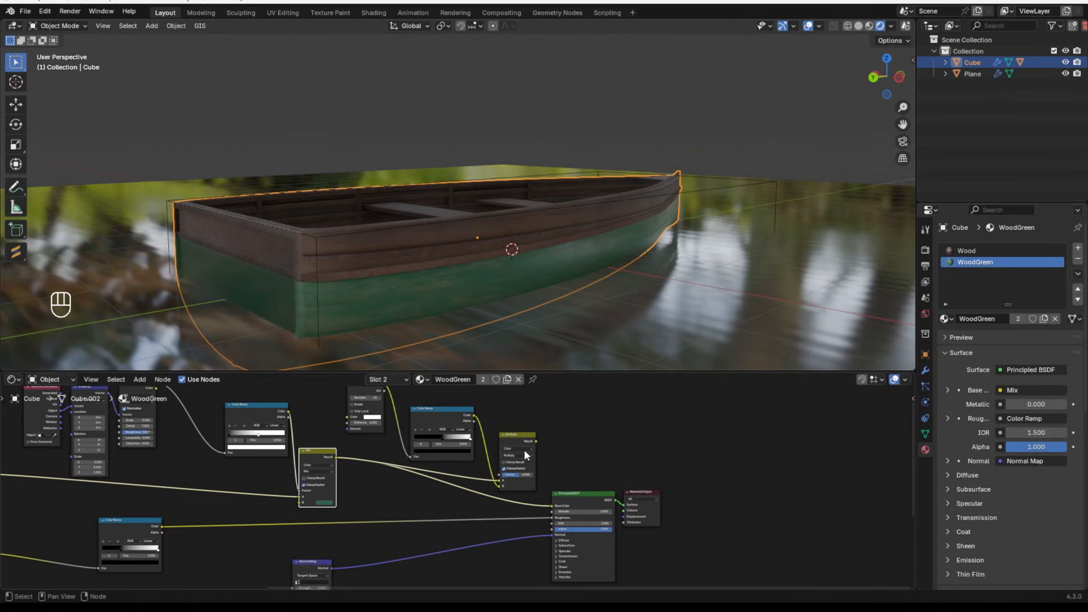
pyautogui.moveTo(536, 441); pyautogui.dragTo(551, 505)
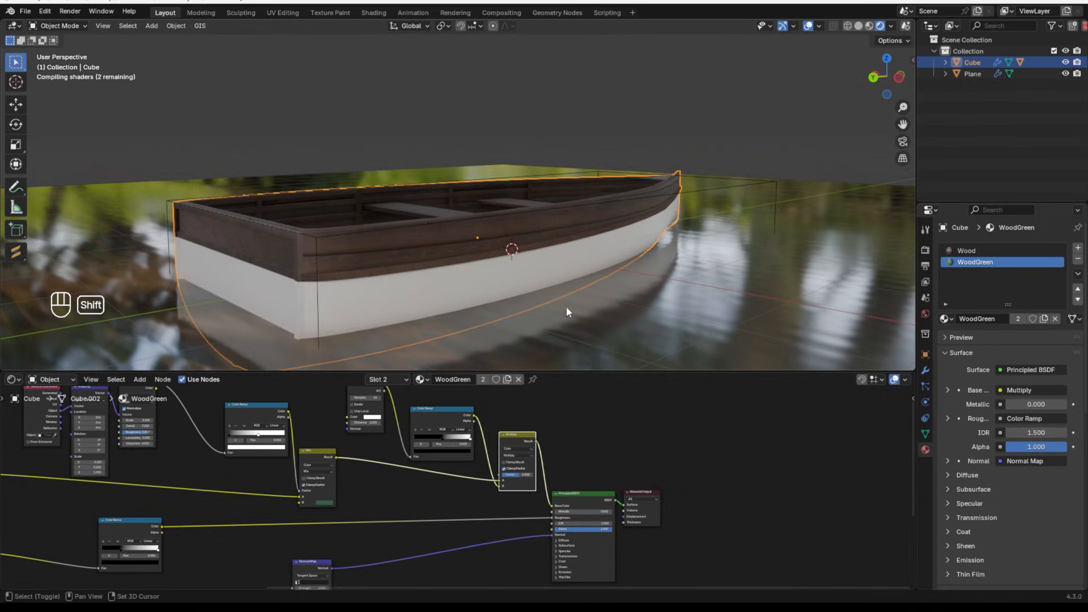
pyautogui.keyDown('shift'); pyautogui.moveTo(539, 322); pyautogui.dragTo(539, 278, button='middle'); pyautogui.keyUp('shift')
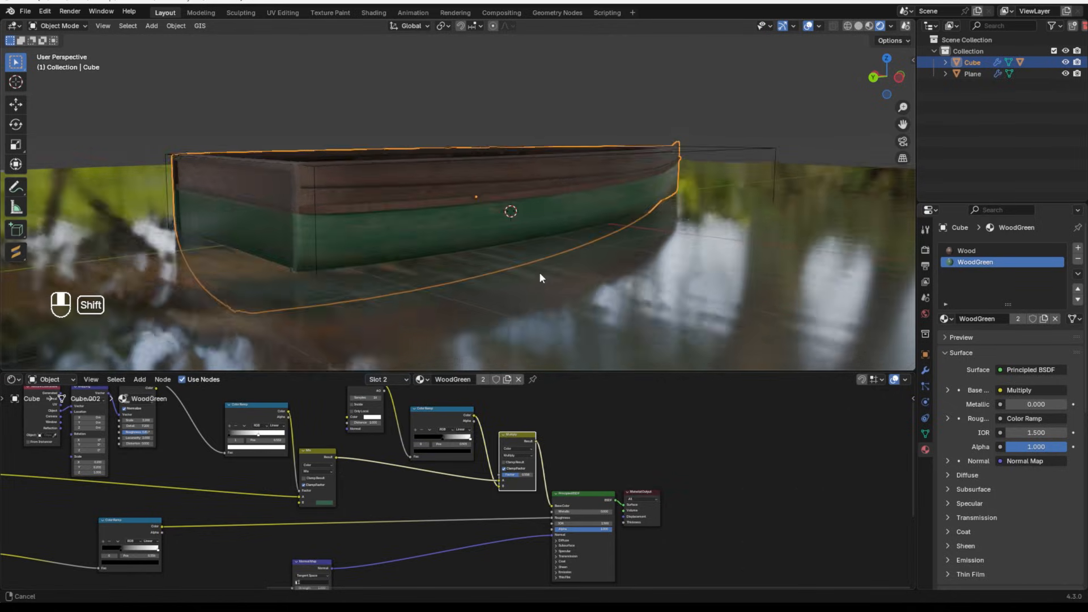
pyautogui.scroll(3, 539, 277)
pyautogui.moveTo(318, 258); pyautogui.dragTo(435, 250, button='middle')
pyautogui.scroll(5, 434, 250)
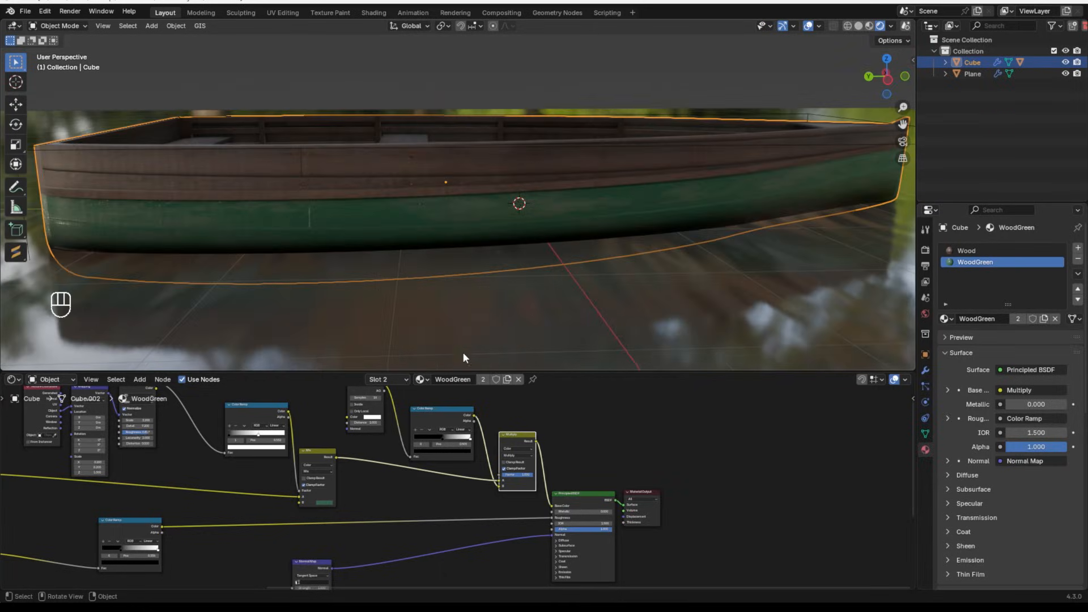
# - Set the WoodGreen Multiply factor to 0.667 and shift the ambient occlusion Color Ramp's black stop towards white
pyautogui.scroll(3, 545, 468)
pyautogui.moveTo(549, 469); pyautogui.dragTo(535, 468)
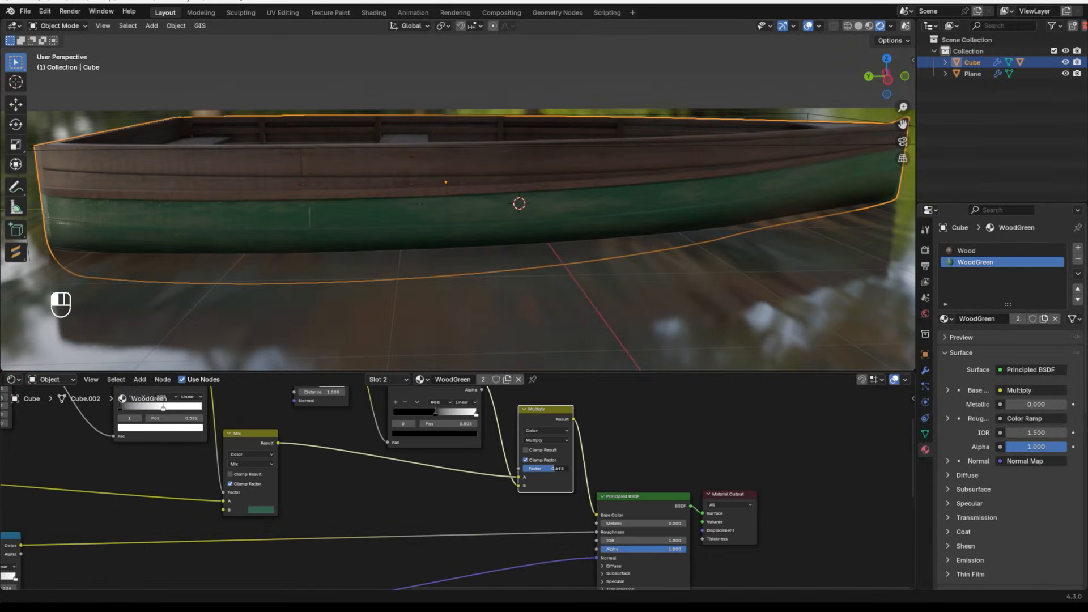
pyautogui.scroll(2, 435, 455)
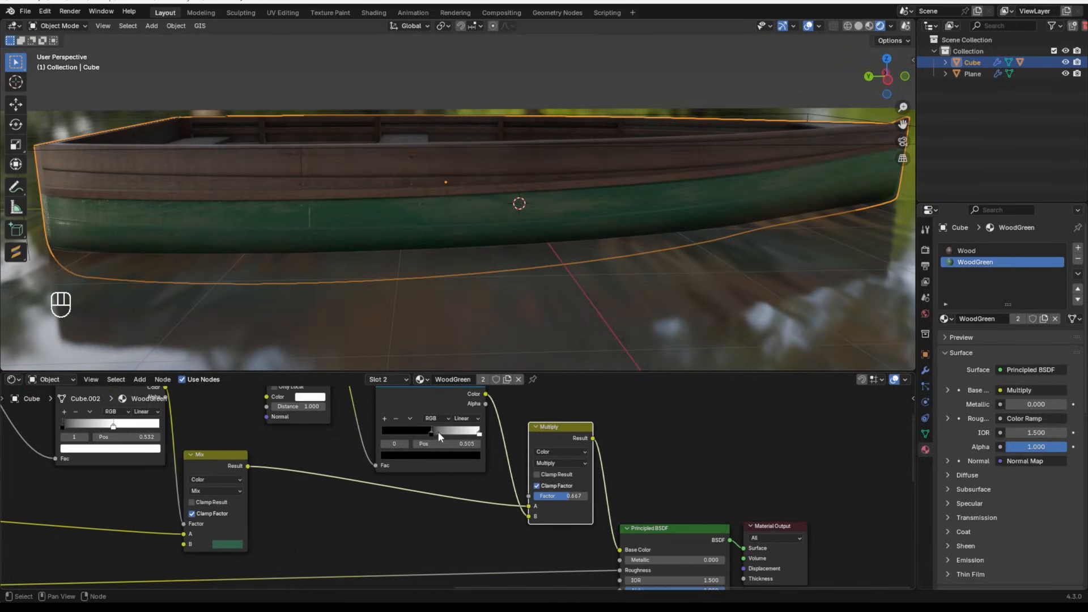
pyautogui.moveTo(438, 431); pyautogui.dragTo(455, 433)
# - Move WoodGreen's Principled BSDF and Material Output nodes further away to make room for another node
pyautogui.scroll(-4, 461, 440)
pyautogui.moveTo(566, 494); pyautogui.dragTo(700, 530)
pyautogui.moveTo(642, 509); pyautogui.dragTo(798, 512)
pyautogui.moveTo(661, 476); pyautogui.dragTo(680, 439, button='middle')
pyautogui.click(573, 406)
pyautogui.hotkey('shift', 'd')
pyautogui.click(706, 429)
pyautogui.press('x')
# - Duplicate the Multiply node and insert the copy between WoodGreen's roughness Color Ramp and the Principled BSDF's Roughness
pyautogui.moveTo(599, 475); pyautogui.dragTo(609, 408, button='middle')
pyautogui.click(567, 424)
pyautogui.moveTo(557, 483); pyautogui.dragTo(576, 422, button='middle')
pyautogui.hotkey('shift', 'd')
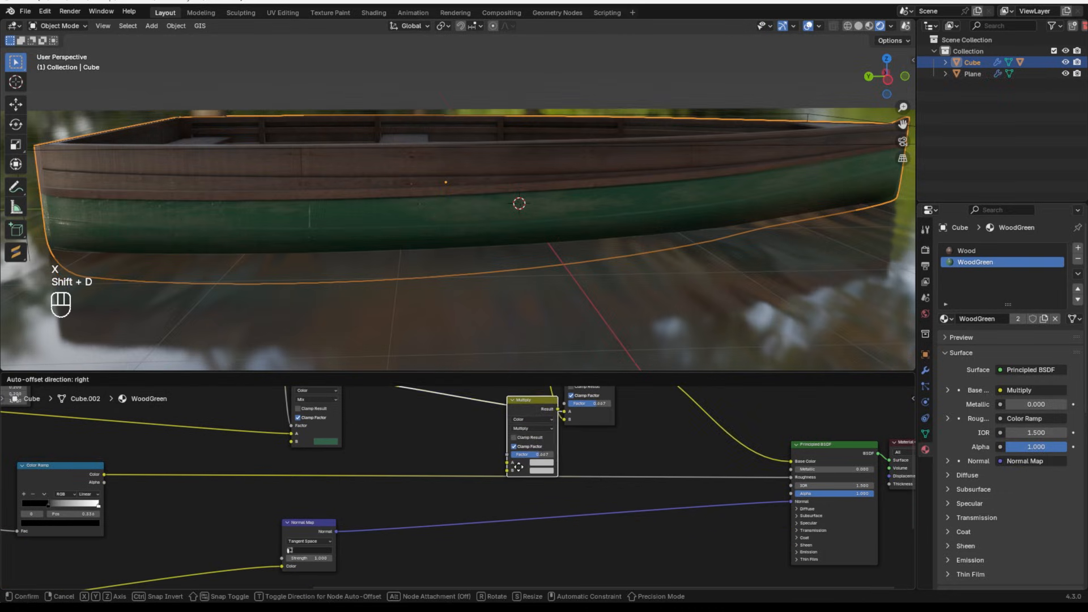
pyautogui.click(504, 433)
pyautogui.moveTo(505, 437); pyautogui.dragTo(503, 440)
# - Preview the roughness Multiply node's output directly on the green hull
pyautogui.moveTo(312, 474); pyautogui.dragTo(583, 459, button='middle')
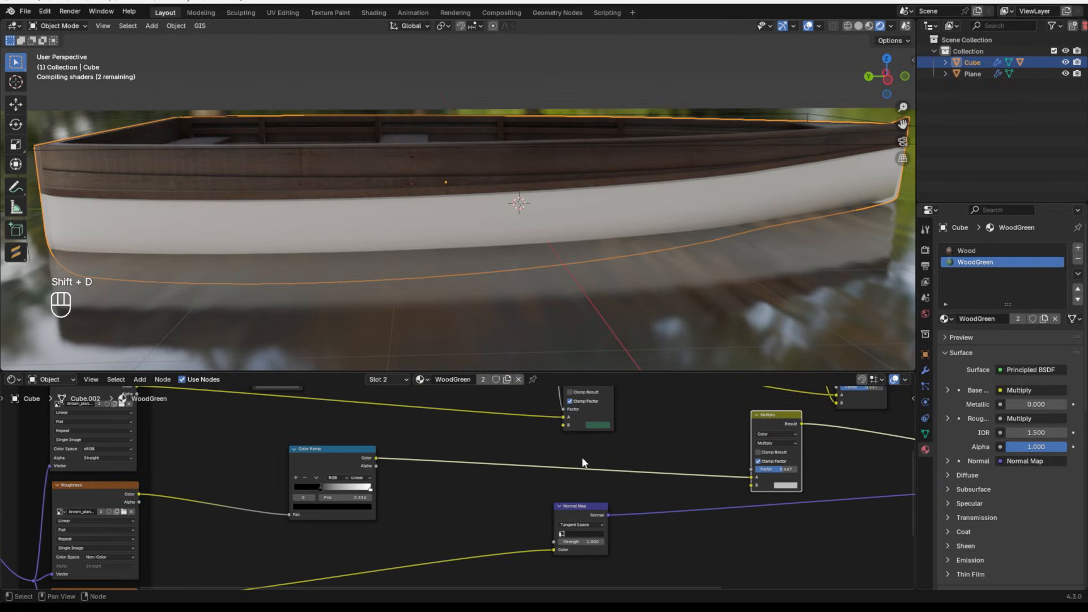
pyautogui.scroll(1, 465, 475)
pyautogui.keyDown('ctrl'); pyautogui.keyDown('shift'); pyautogui.click(464, 475); pyautogui.keyUp('shift'); pyautogui.keyUp('ctrl')
pyautogui.moveTo(769, 427); pyautogui.dragTo(506, 476, button='middle')
pyautogui.scroll(-2, 464, 470)
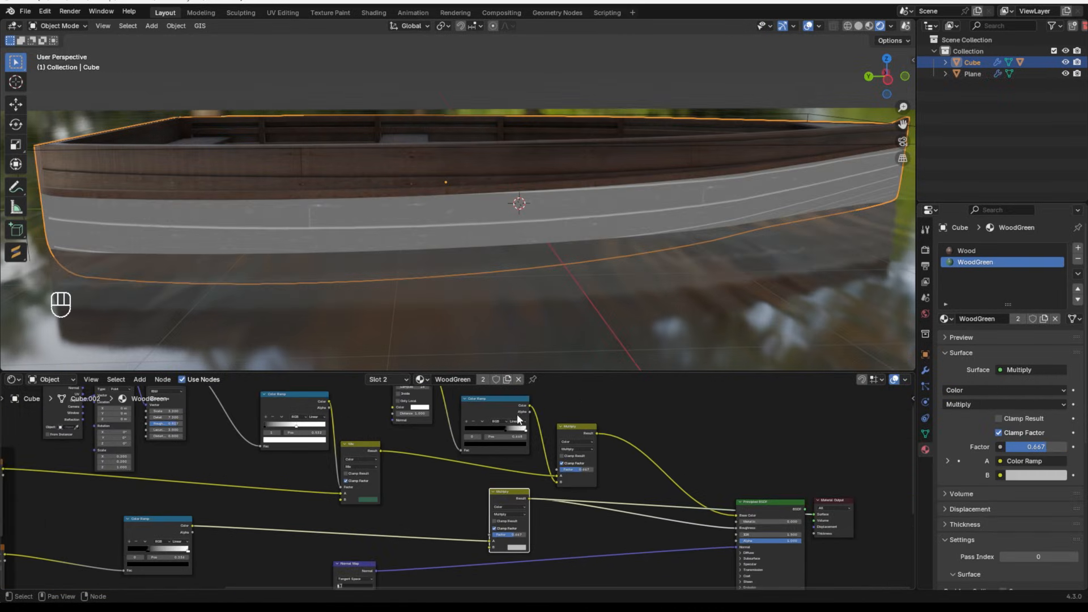
# - Connect the ambient occlusion Color Ramp to the roughness Multiply's B, set its factor to 1.000, and restore the Principled BSDF output
pyautogui.moveTo(530, 408); pyautogui.dragTo(487, 545)
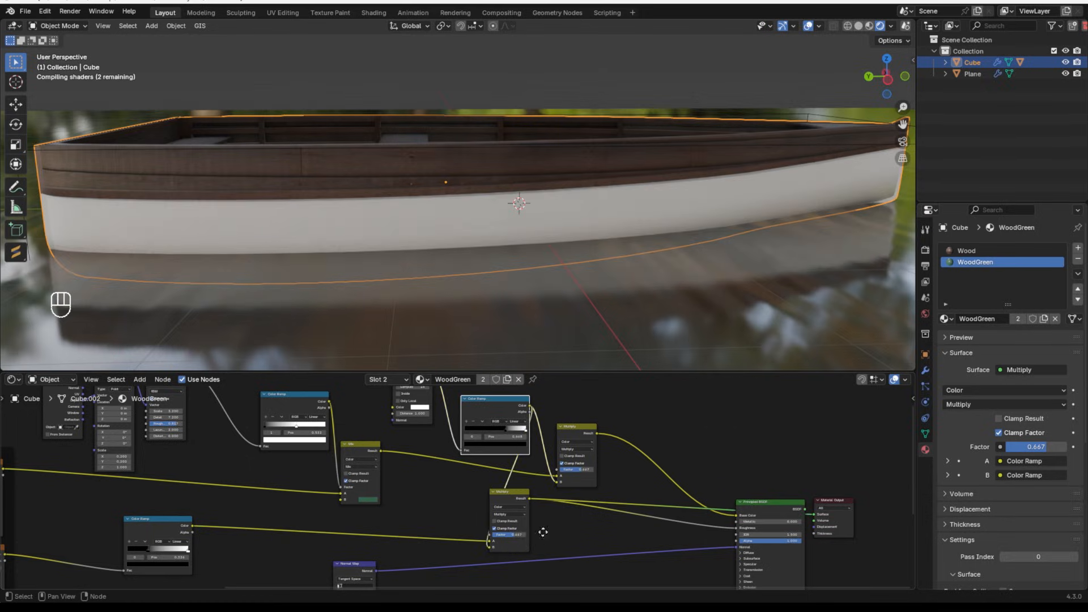
pyautogui.scroll(3, 543, 532)
pyautogui.moveTo(543, 531); pyautogui.dragTo(466, 499, button='middle')
pyautogui.scroll(2, 466, 500)
pyautogui.moveTo(422, 530); pyautogui.dragTo(450, 529)
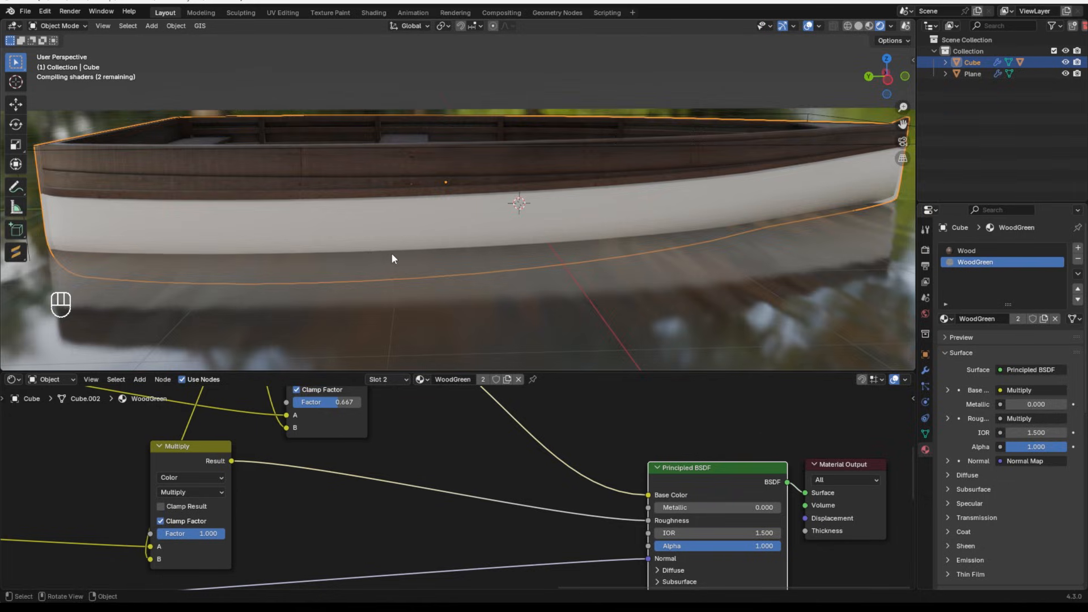
pyautogui.moveTo(432, 248)
pyautogui.mouseDown(button='middle')
pyautogui.moveTo(554, 242)
pyautogui.moveTo(443, 247)
pyautogui.mouseUp(button='middle')
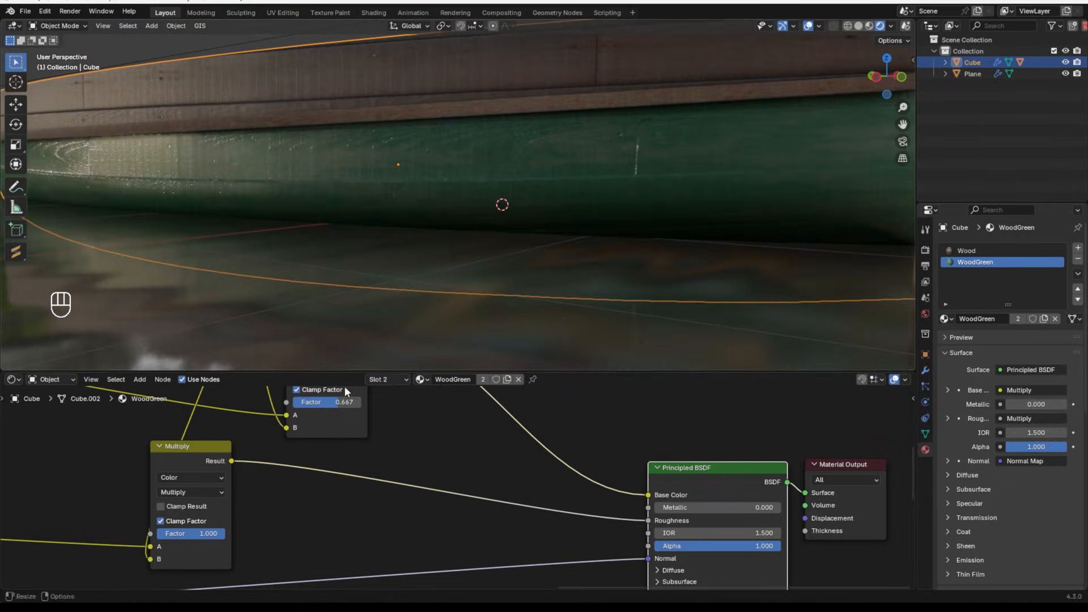
# - Adjust WoodGreen's roughness Color Ramp with the black stop at the start and the white stop at 0.477
pyautogui.moveTo(170, 419); pyautogui.dragTo(450, 481, button='middle')
pyautogui.moveTo(478, 471); pyautogui.dragTo(508, 472)
pyautogui.moveTo(357, 263); pyautogui.dragTo(365, 318, button='middle')
# - Switch the render engine to Cycles and select the hull cutter object around the boat
pyautogui.scroll(-3, 395, 522)
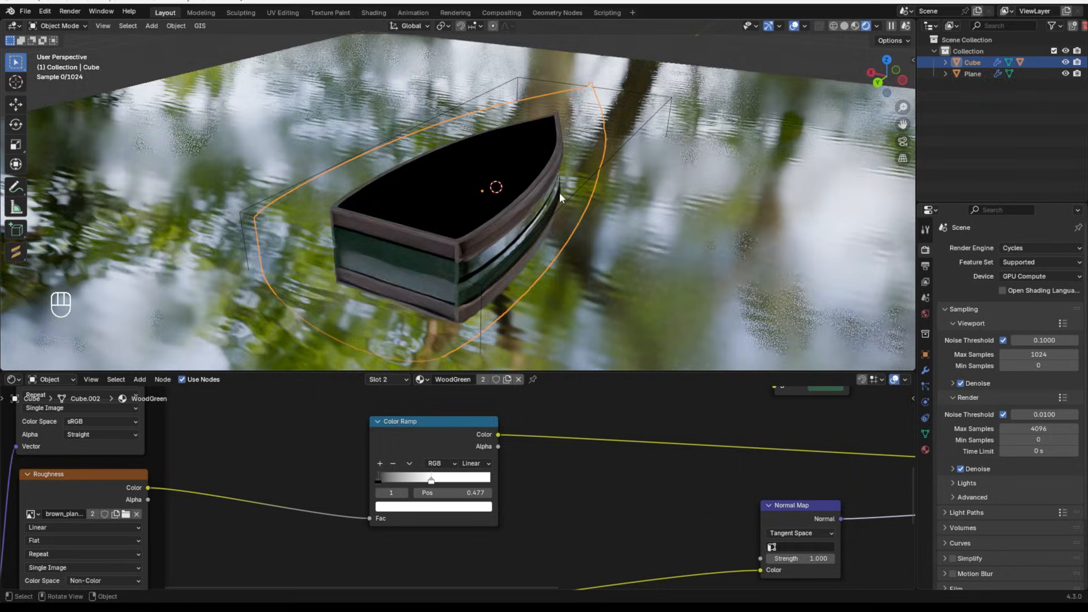
pyautogui.moveTo(560, 192); pyautogui.dragTo(531, 139, button='middle')
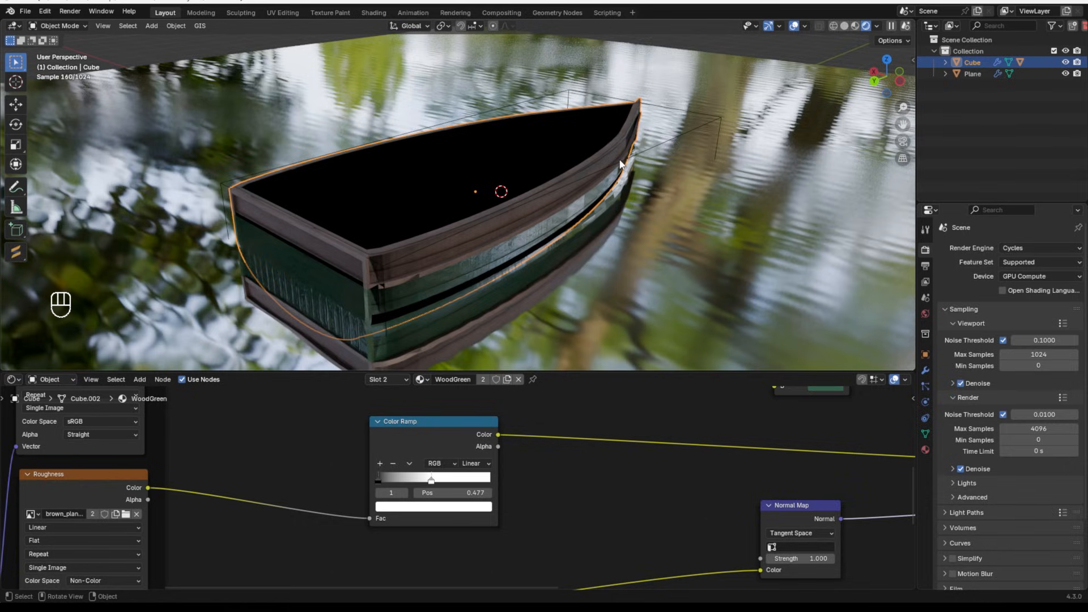
pyautogui.click(483, 225)
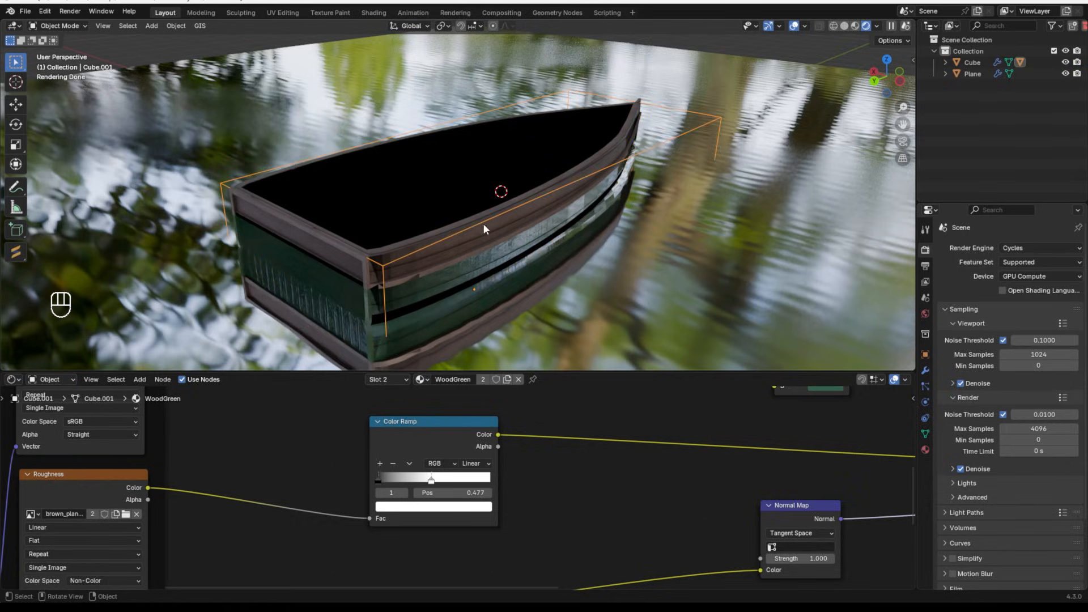
# - Apply the boat's modifiers and reselect the hull cutter object
pyautogui.click(483, 227)
pyautogui.rightClick(483, 229)
pyautogui.click(483, 230)
pyautogui.click(482, 229)
pyautogui.moveTo(482, 200); pyautogui.dragTo(678, 135, button='middle')
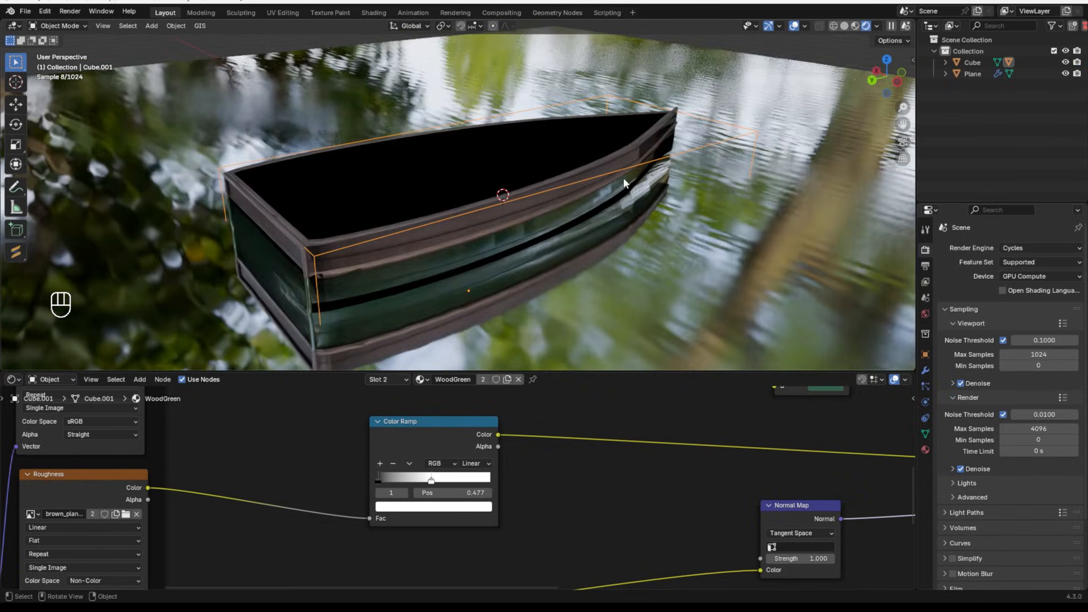
pyautogui.press('h')
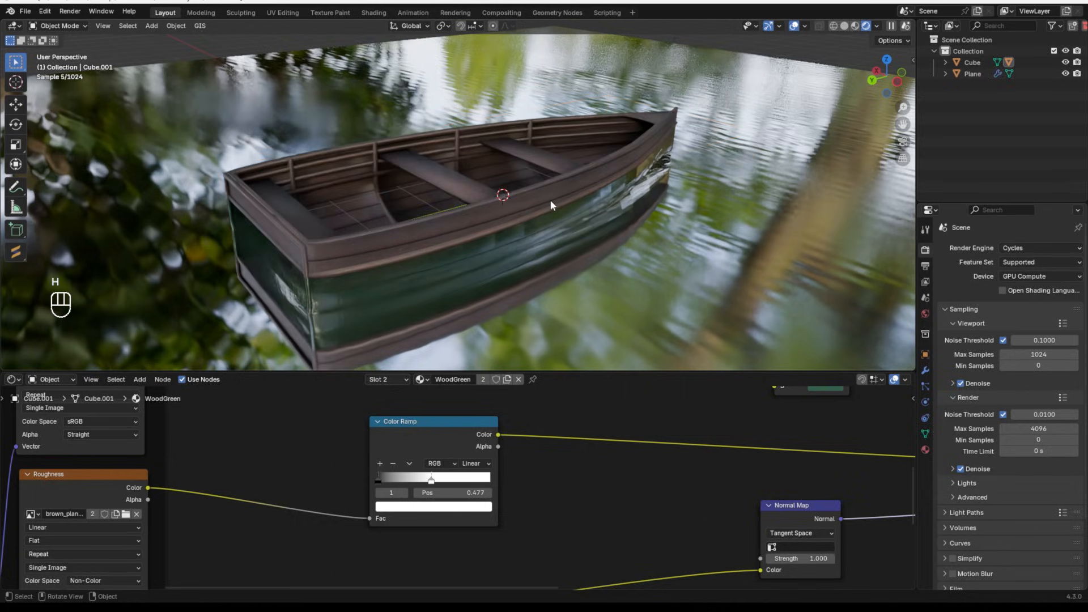
pyautogui.moveTo(550, 203); pyautogui.dragTo(464, 193, button='middle')
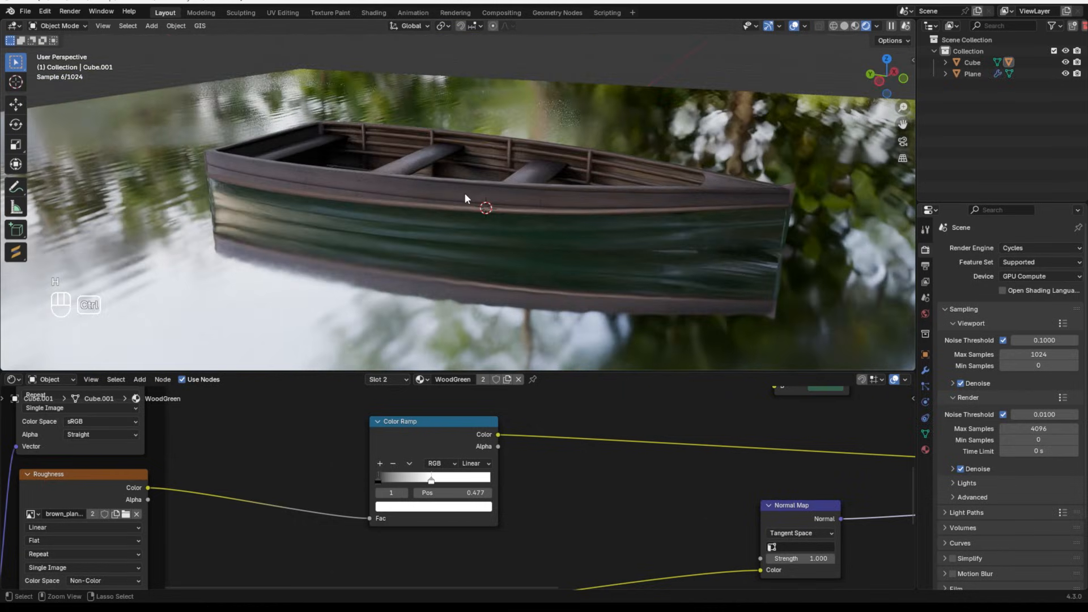
pyautogui.hotkey('ctrl', 'z')
# - Disable the hull cutter's ray visibility, including its Camera and Shadow rays
pyautogui.moveTo(563, 181); pyautogui.dragTo(648, 210, button='middle')
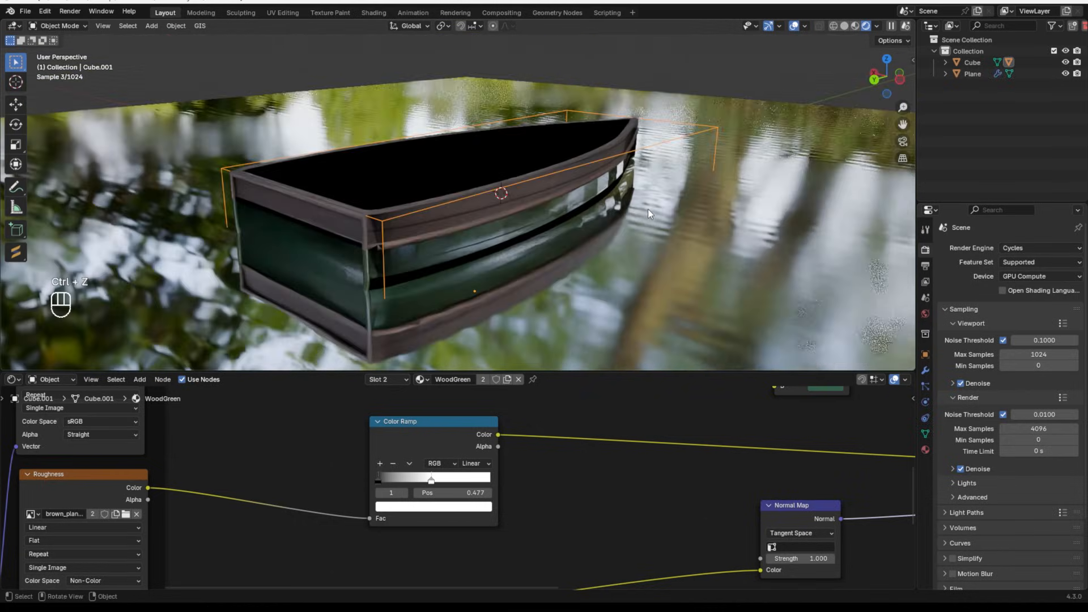
pyautogui.click(926, 355)
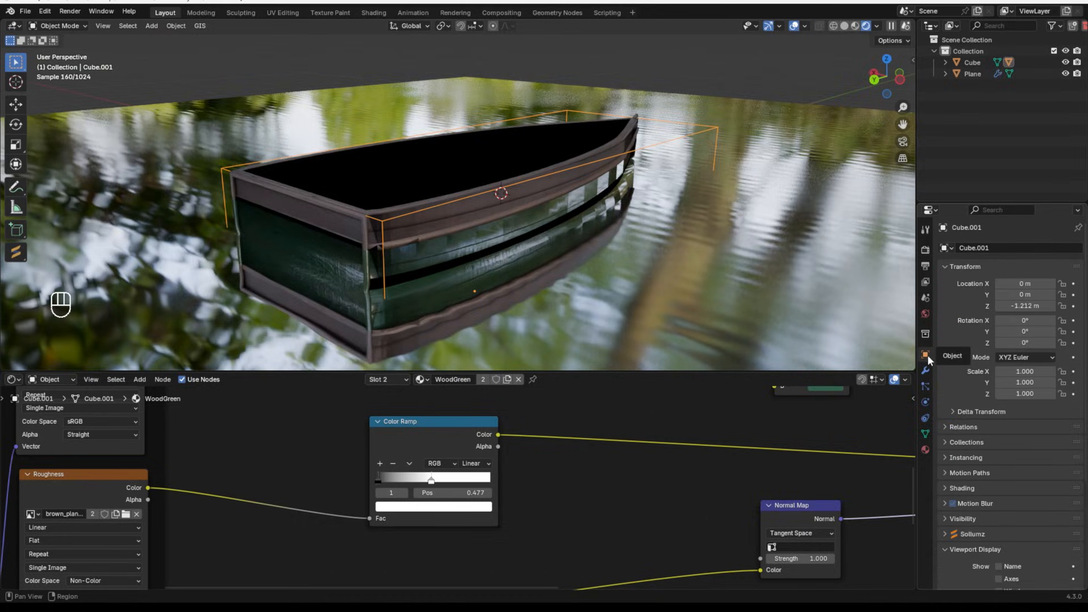
pyautogui.scroll(-5, 993, 410)
pyautogui.scroll(-1, 993, 410)
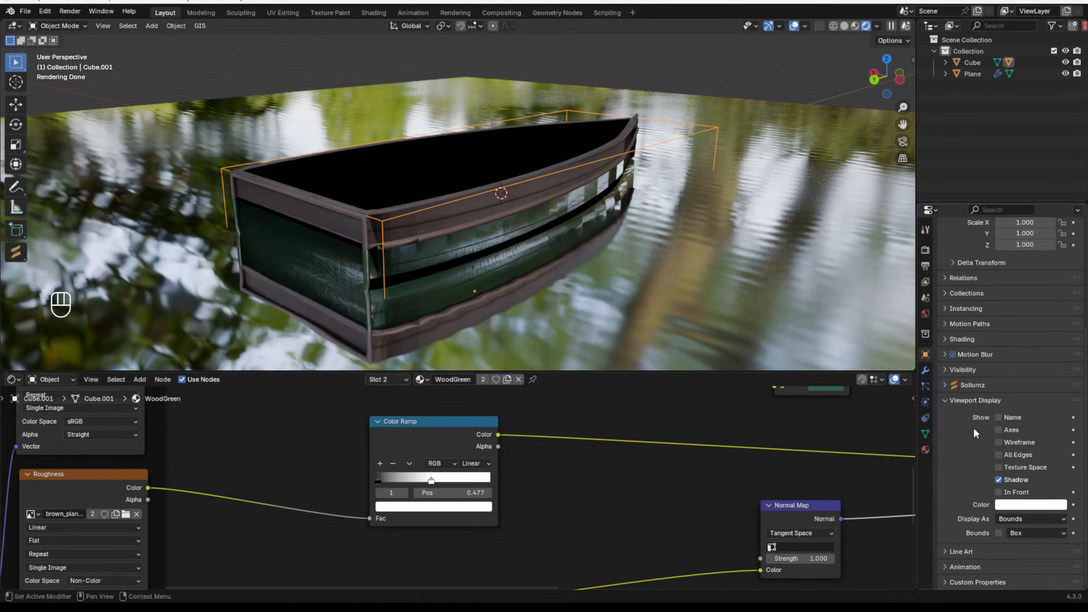
pyautogui.click(945, 369)
pyautogui.scroll(-1, 981, 420)
pyautogui.scroll(-2, 981, 419)
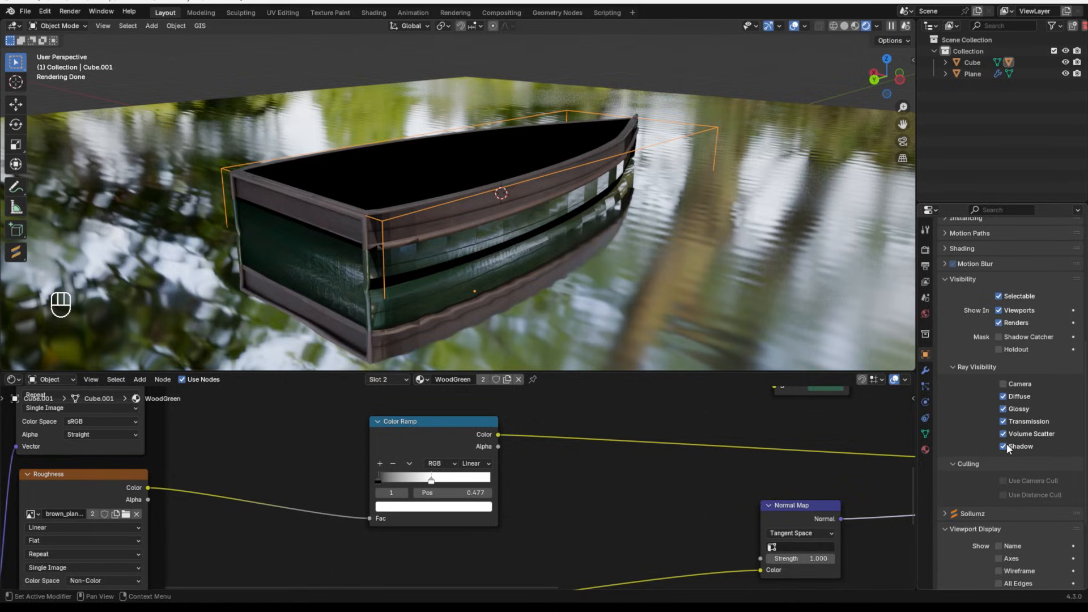
pyautogui.click(1003, 446)
# - Select the boat and apply Shade Auto Smooth with a 30° angle
pyautogui.moveTo(553, 250); pyautogui.dragTo(481, 185, button='middle')
pyautogui.click(531, 196)
pyautogui.rightClick(535, 209)
pyautogui.click(535, 210)
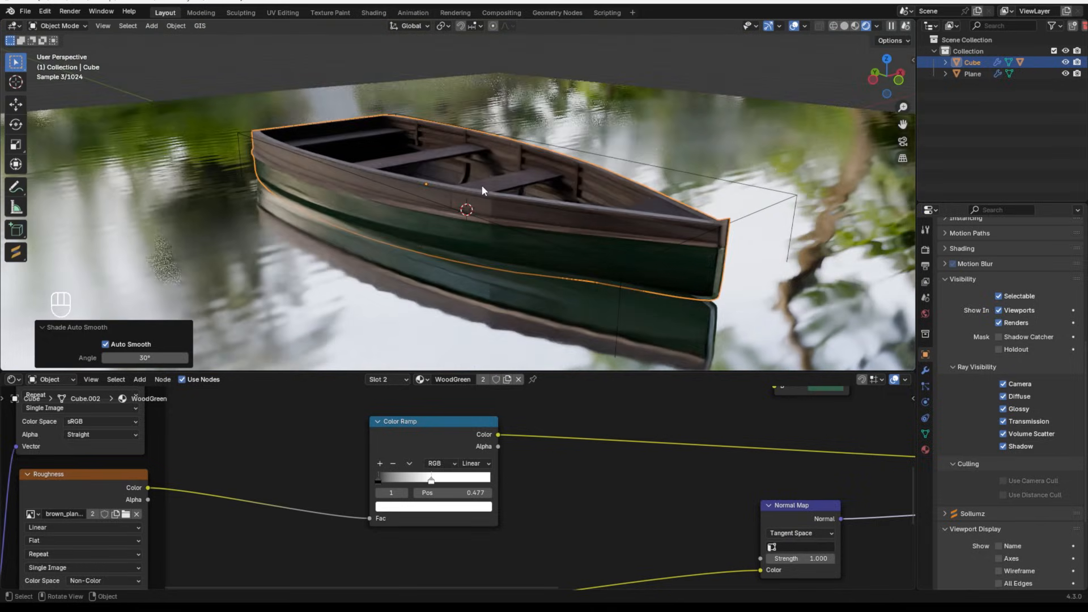
pyautogui.press('Tab')
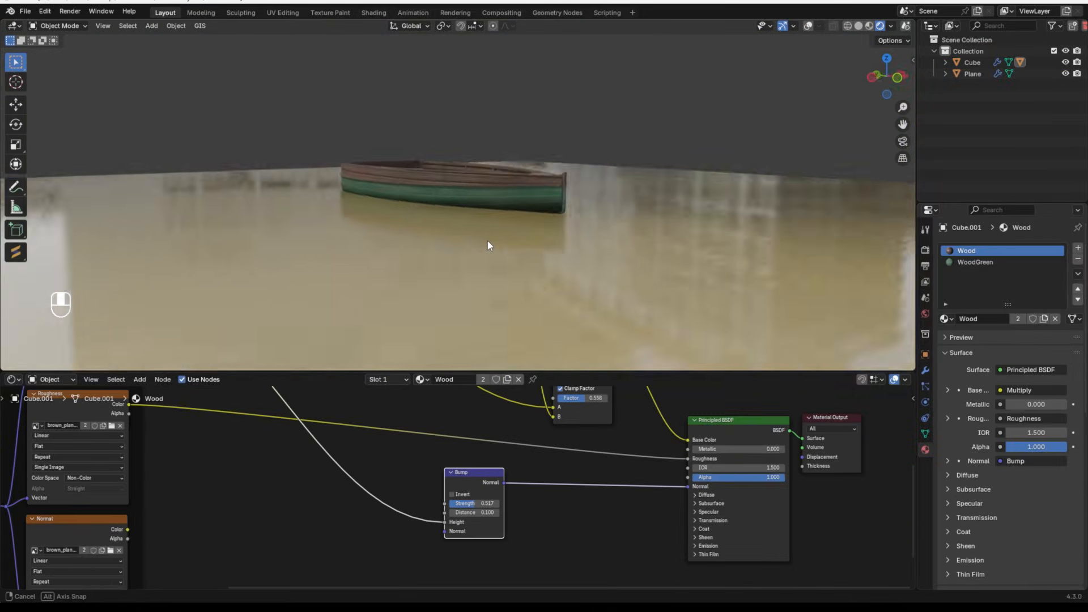
# - Change the B color of WoodGreen's Mix node to a dark, muted teal
pyautogui.moveTo(488, 241); pyautogui.dragTo(413, 262, button='middle')
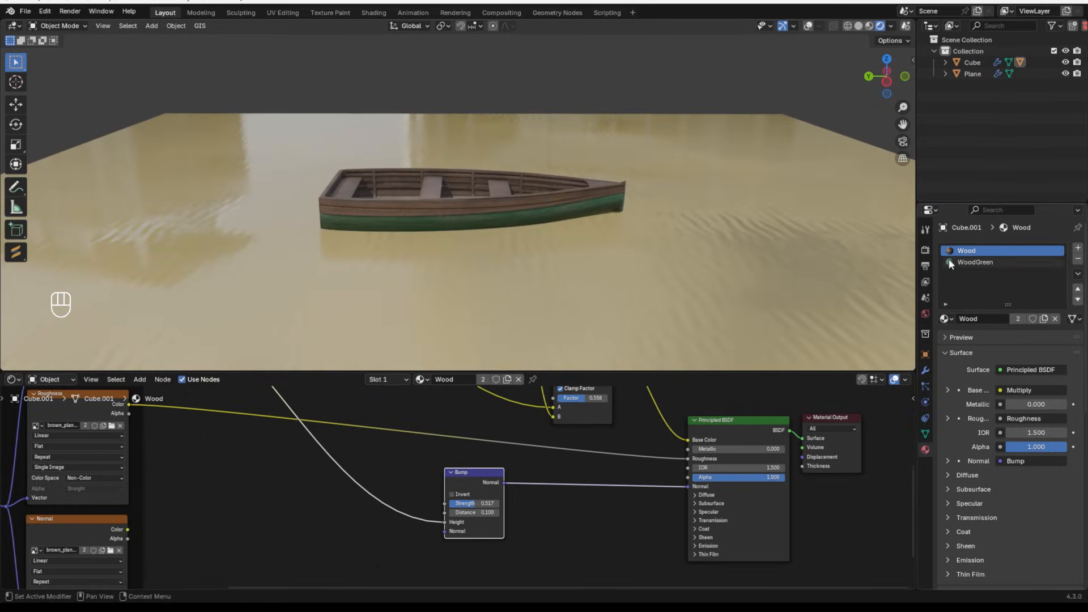
pyautogui.click(957, 262)
pyautogui.scroll(-2, 416, 496)
pyautogui.scroll(2, 397, 517)
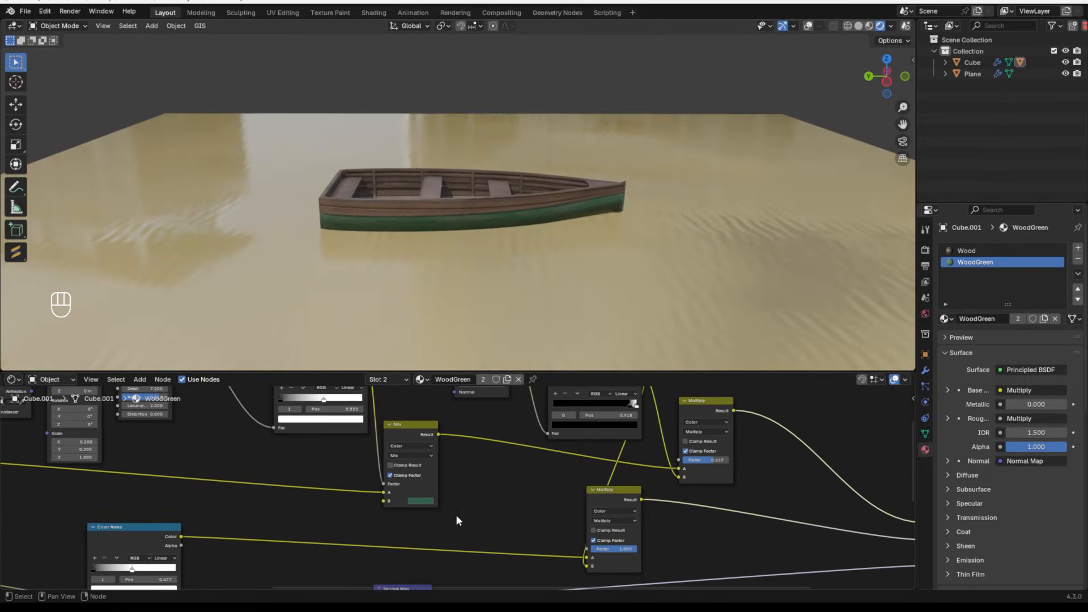
pyautogui.click(430, 502)
pyautogui.moveTo(446, 390); pyautogui.dragTo(444, 394)
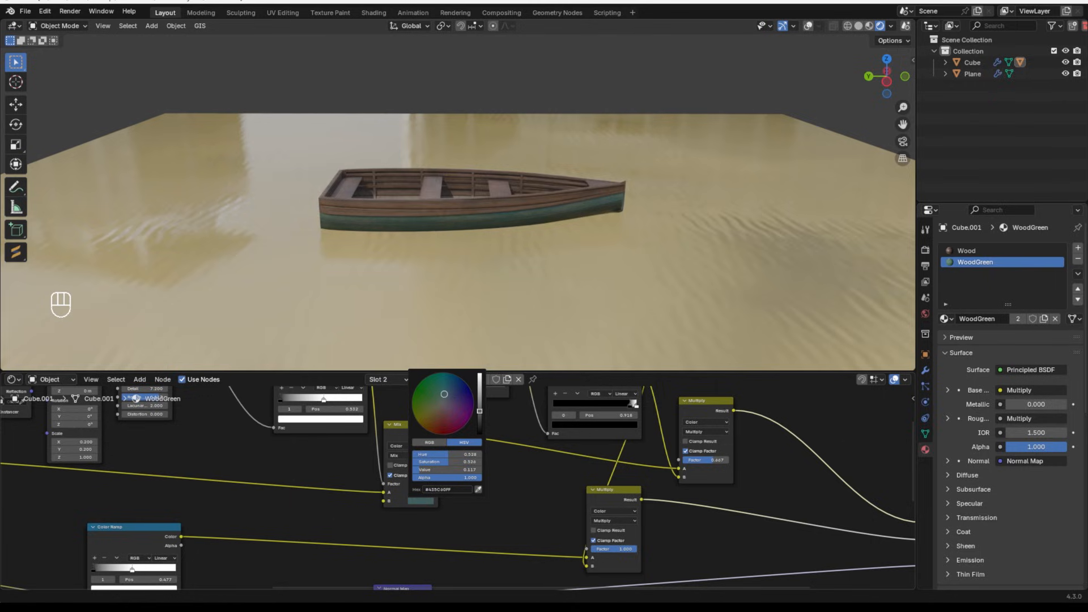
# - Switch the rendered viewport's HDRI lighting to a darker environment with trees
pyautogui.moveTo(442, 255); pyautogui.dragTo(610, 272, button='middle')
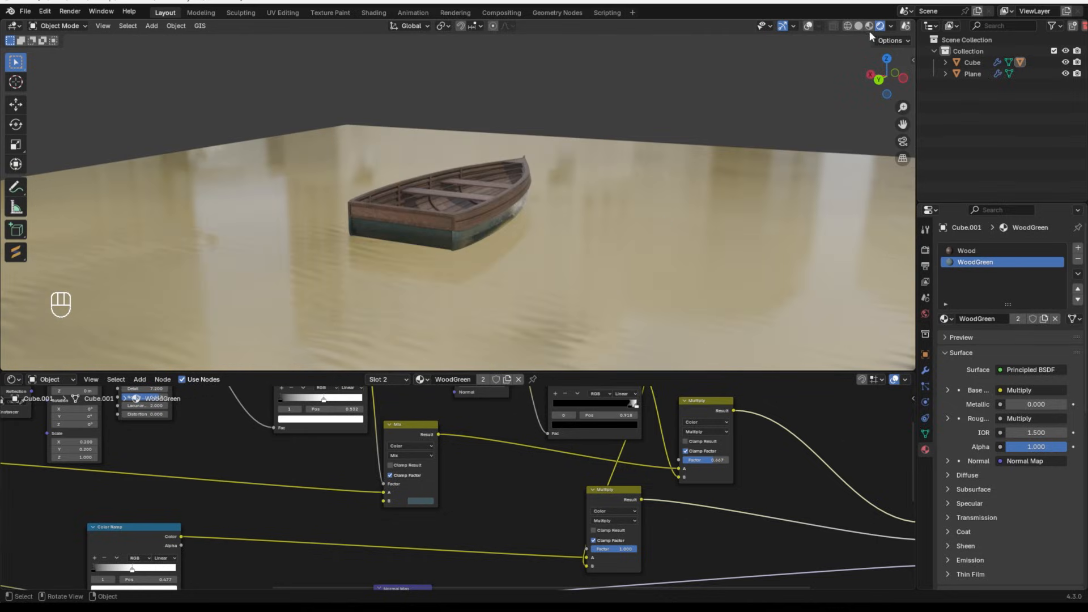
pyautogui.click(891, 26)
pyautogui.click(849, 112)
pyautogui.click(718, 162)
# - Select the water plane around the boat to bring up its glass material nodes
pyautogui.moveTo(605, 182)
pyautogui.mouseDown(button='middle')
pyautogui.moveTo(476, 198)
pyautogui.moveTo(598, 196)
pyautogui.moveTo(524, 232)
pyautogui.mouseUp(button='middle')
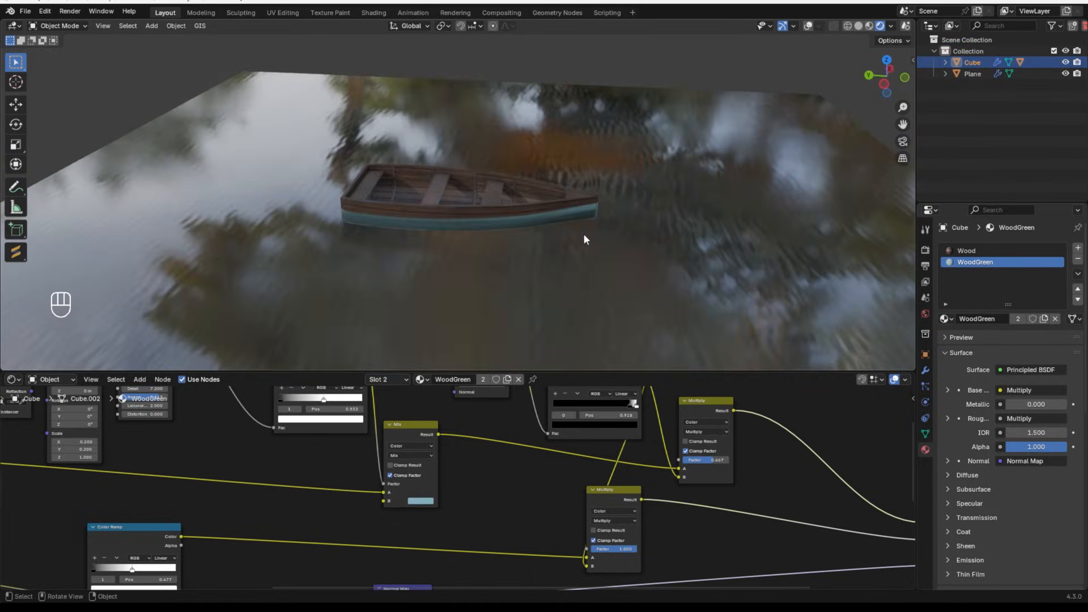
pyautogui.scroll(-5, 583, 233)
pyautogui.click(579, 245)
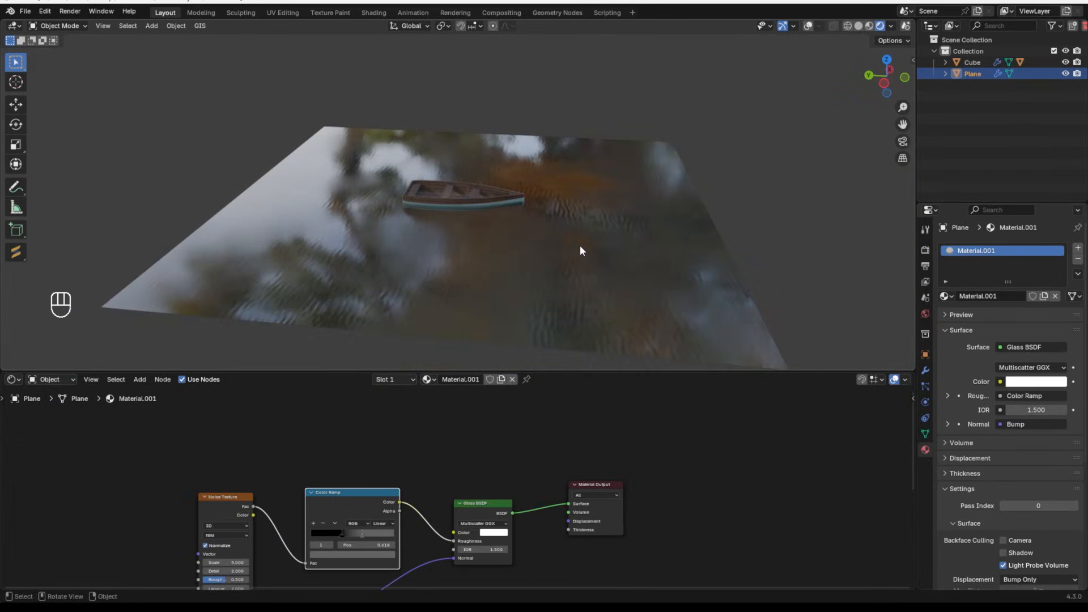